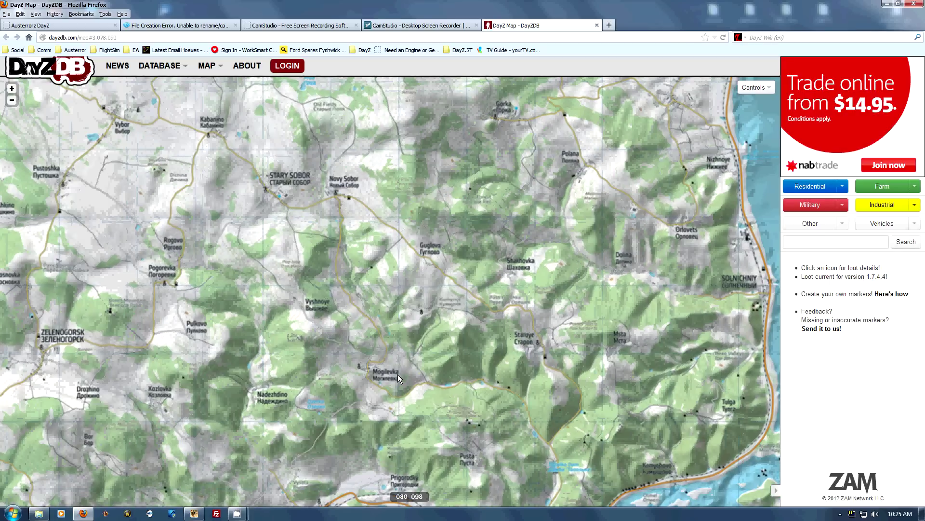
Step: Examine the road bend and buildings around Mogilevka on the DayZDB map as a possible building site
scroll(375, 318, up, 1)
scroll(389, 340, up, 3)
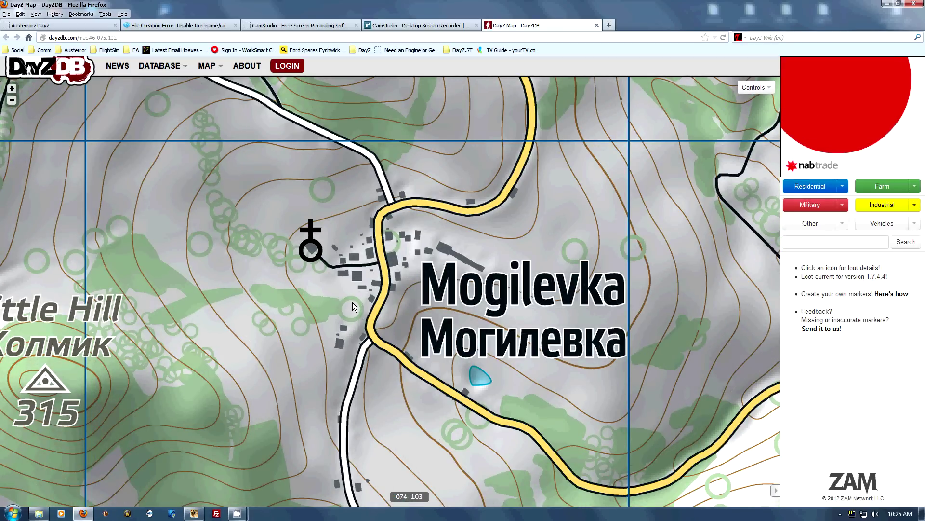
drag(366, 308, 364, 313)
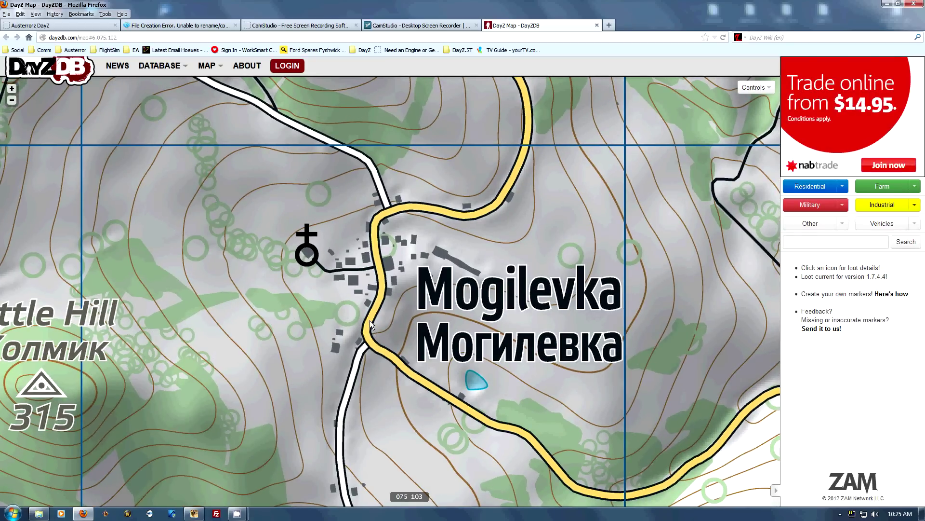
drag(511, 311, 521, 273)
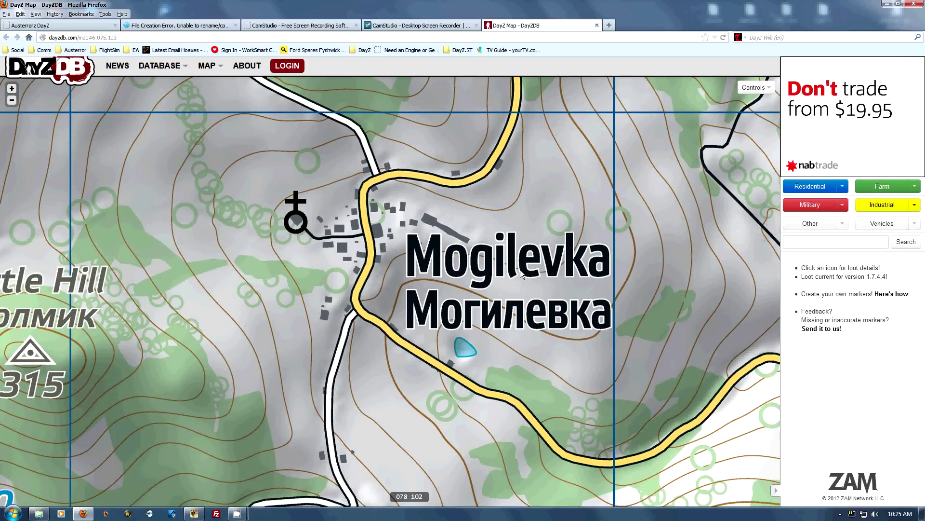
scroll(484, 298, down, 1)
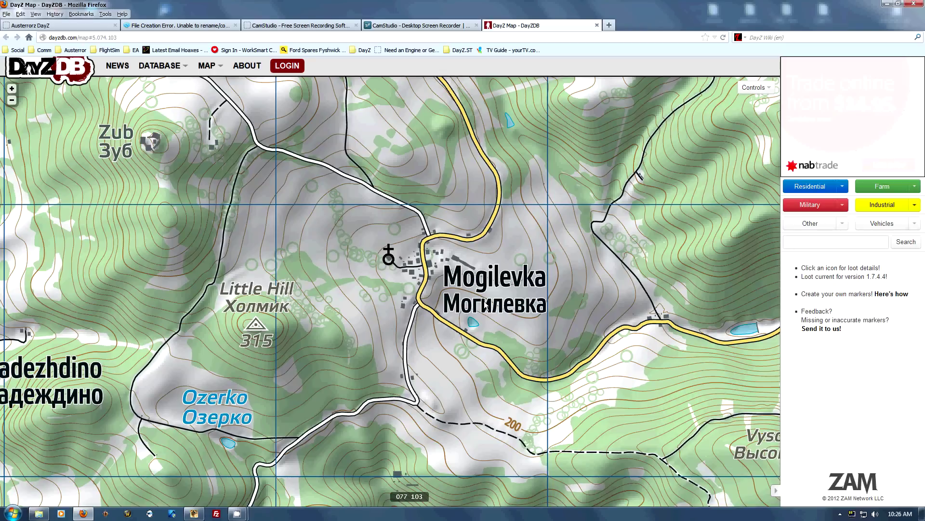
scroll(456, 302, up, 1)
scroll(456, 302, up, 1)
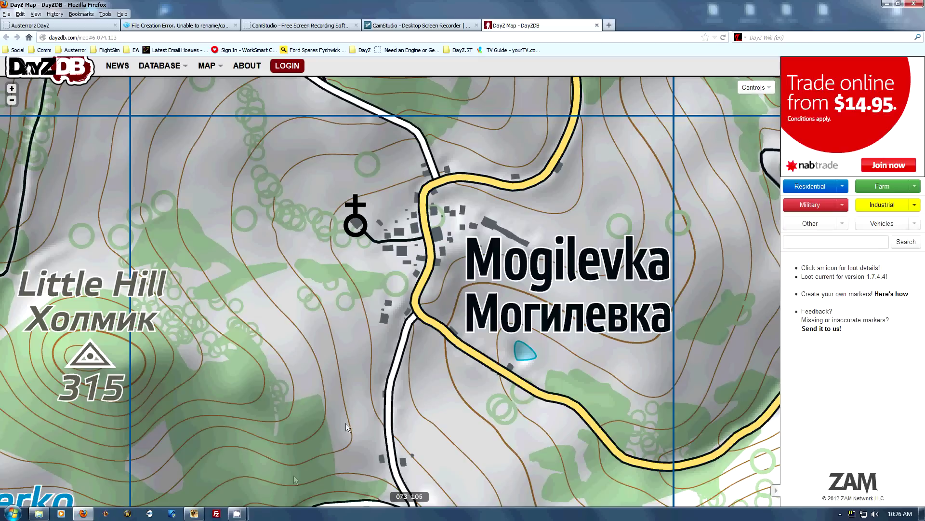
Step: Switch to ArmA 2 OA and open the singleplayer mission editor with the Chernarus map
mouse_move(195, 514)
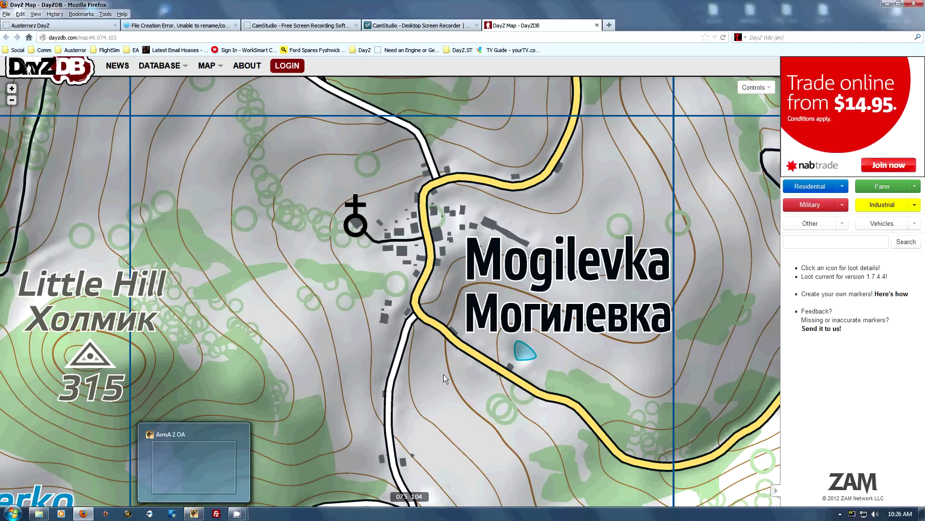
key(alt+Tab)
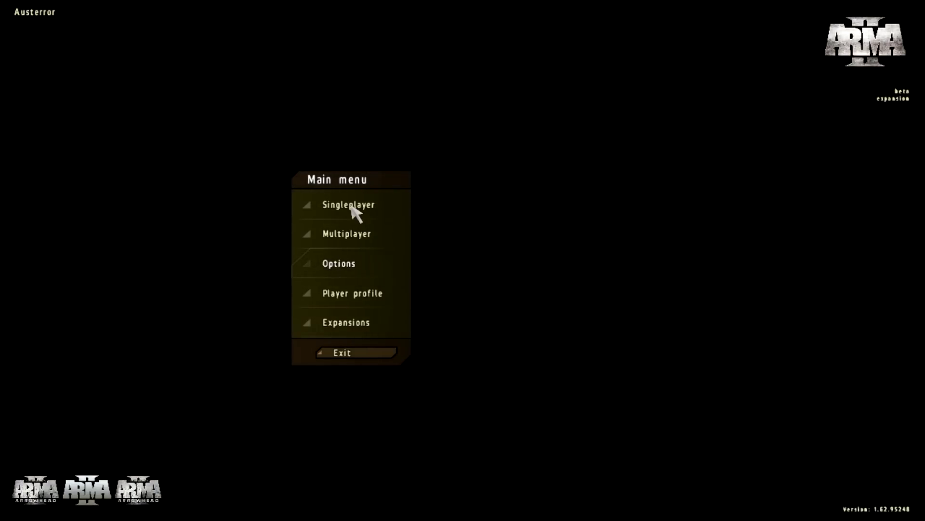
click(356, 210)
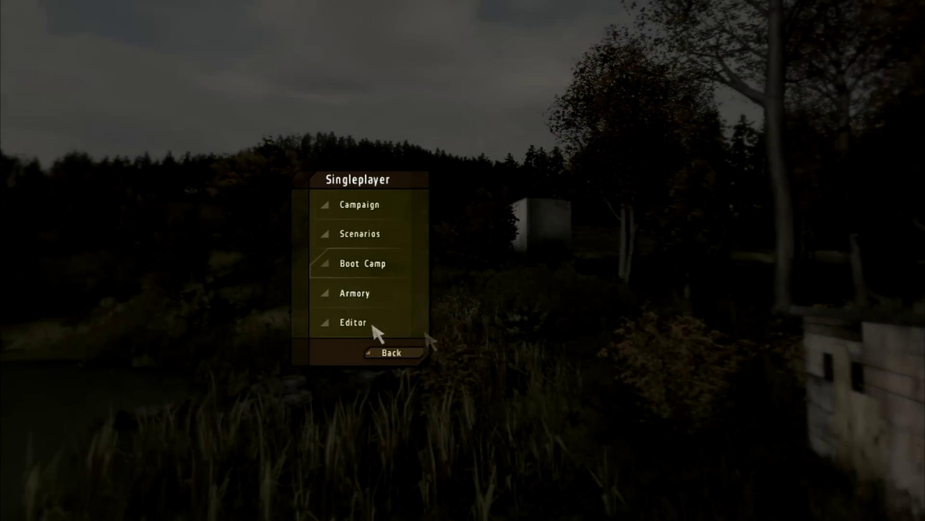
click(348, 320)
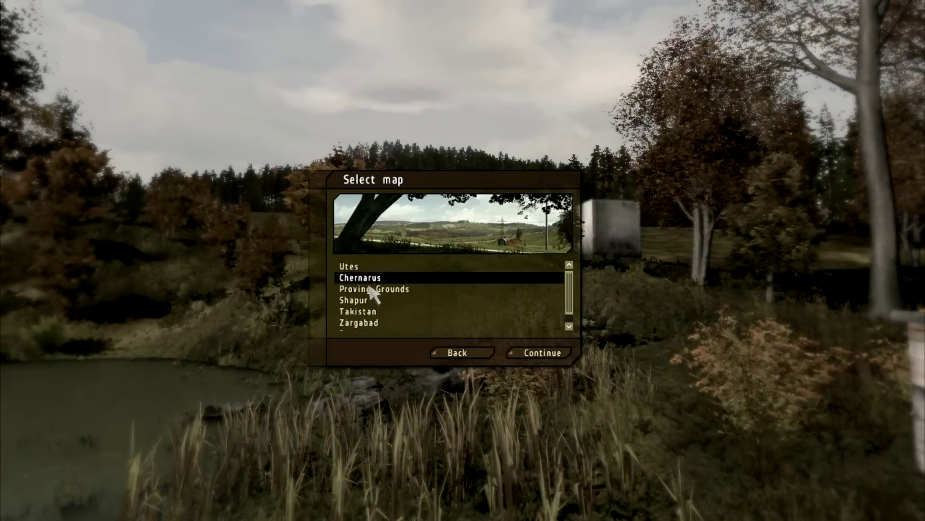
click(367, 287)
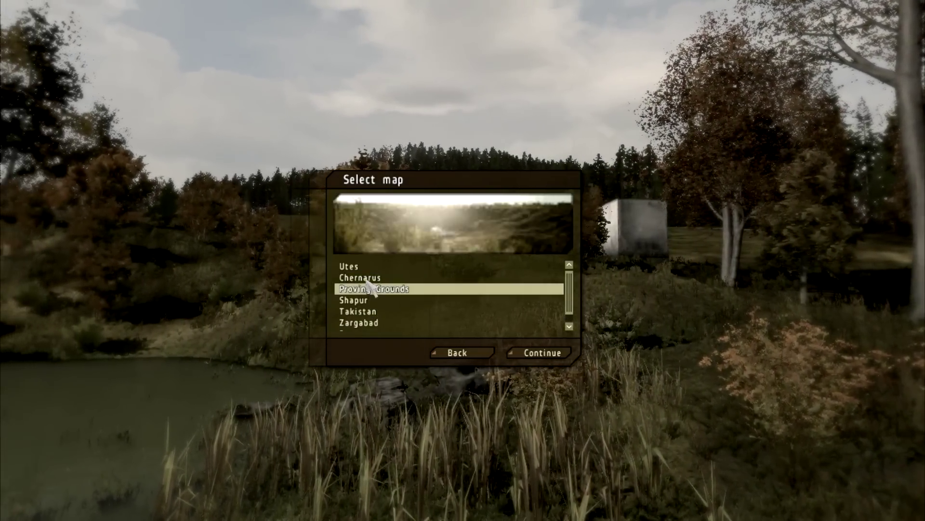
click(366, 278)
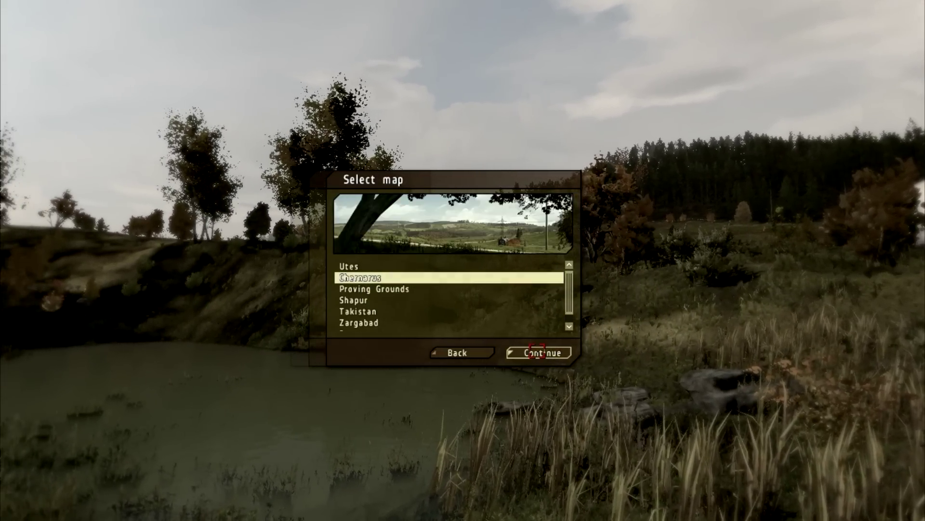
click(541, 353)
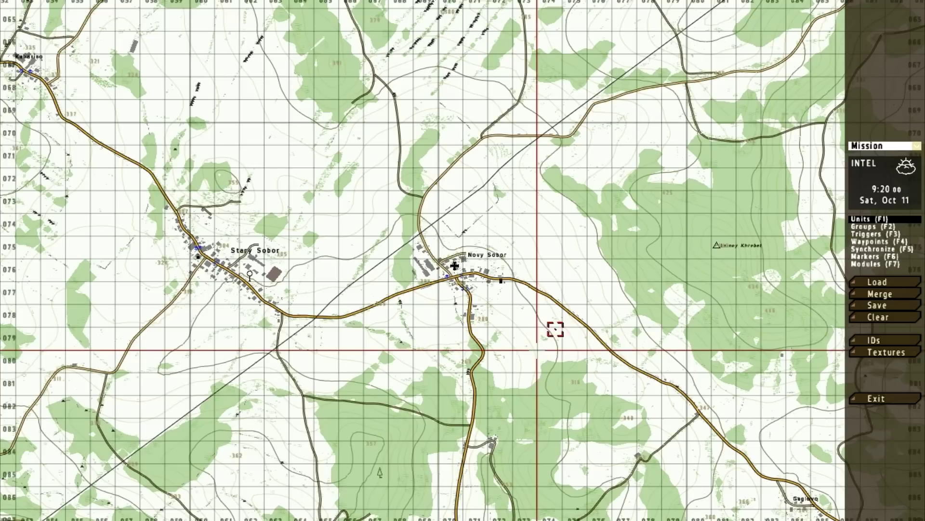
Step: Start inserting a BLUFOR USMC rifleman just west of the road bend in southern Mogilevka, with its control set to Non Playable
drag(297, 170, 223, 165)
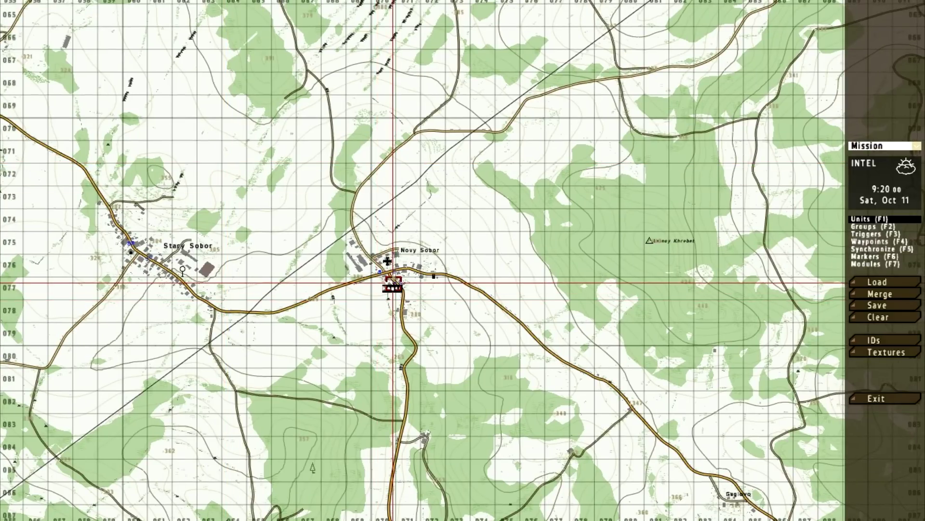
scroll(393, 284, down, 10)
scroll(394, 285, down, 3)
scroll(393, 284, up, 6)
scroll(393, 285, up, 6)
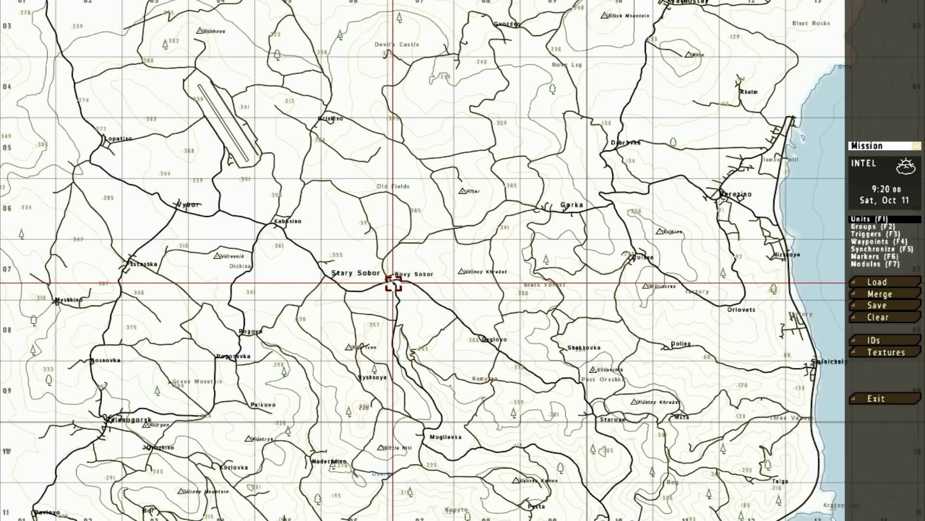
drag(488, 433, 413, 166)
scroll(413, 166, down, 5)
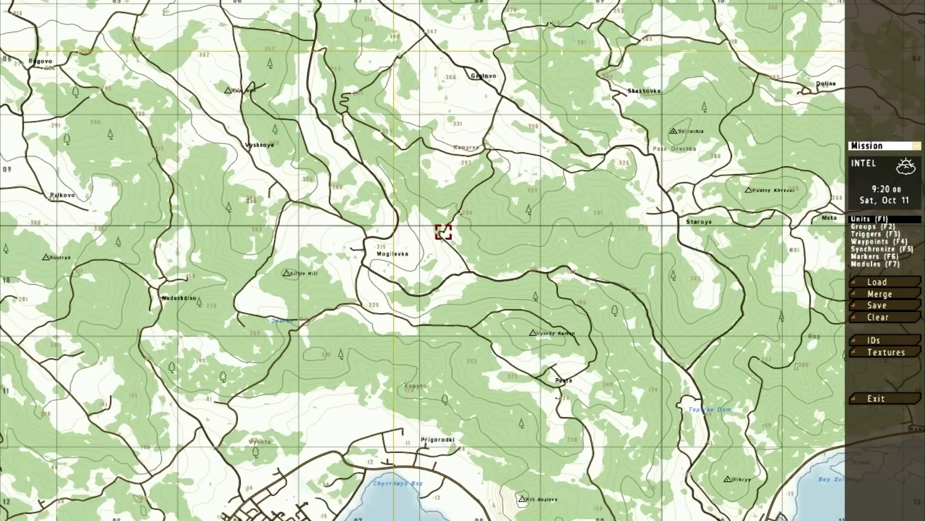
scroll(354, 316, up, 4)
scroll(355, 259, up, 5)
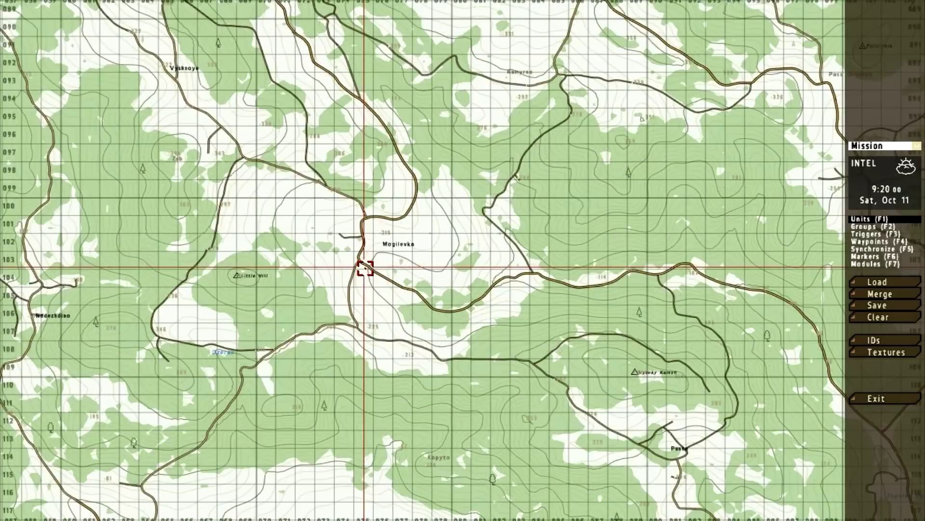
scroll(381, 315, up, 3)
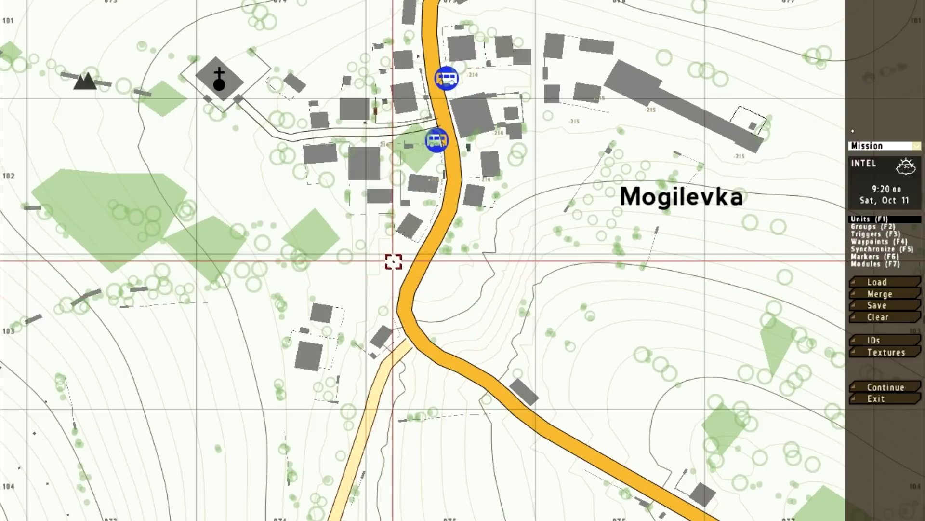
double_click(393, 316)
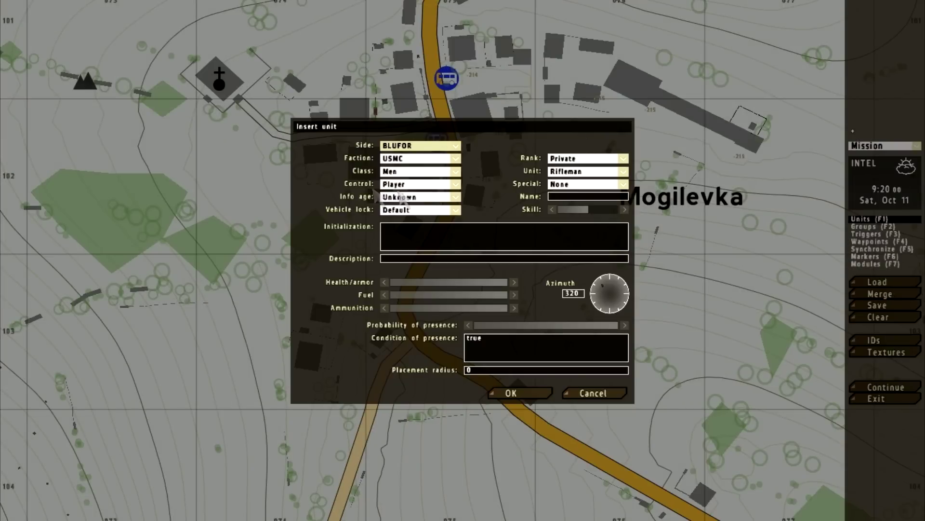
click(456, 185)
click(450, 194)
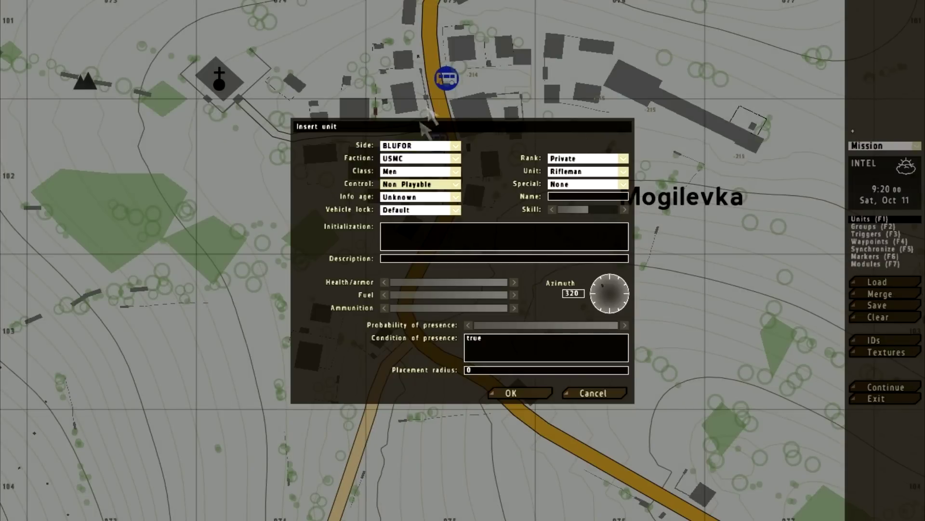
Step: Set the unit's initialization to bld="Land_A_GeneralStore_01" createvehiclelocal (getposasl this);bld setdir (getdir this);
click(412, 228)
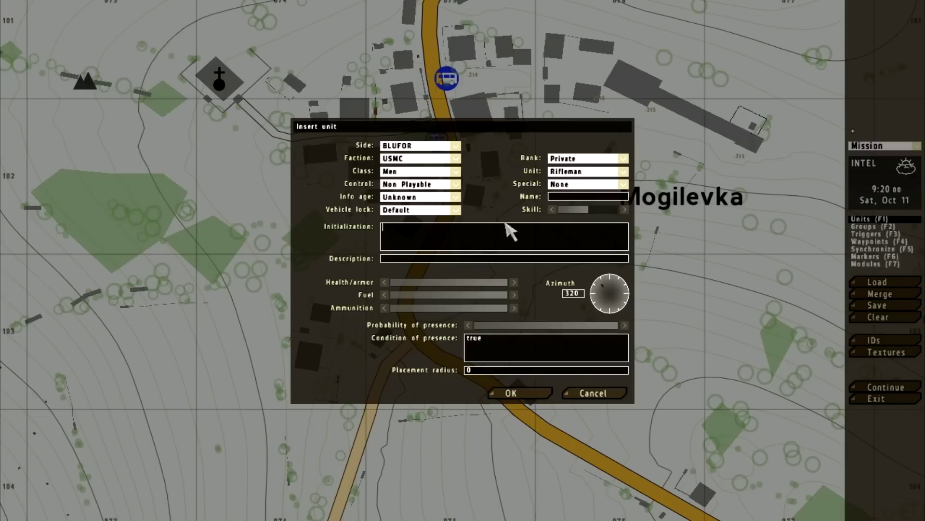
text(bld="Class name goes here" createvehiclelocal (getposasl this);bld setdir (getdir this);)
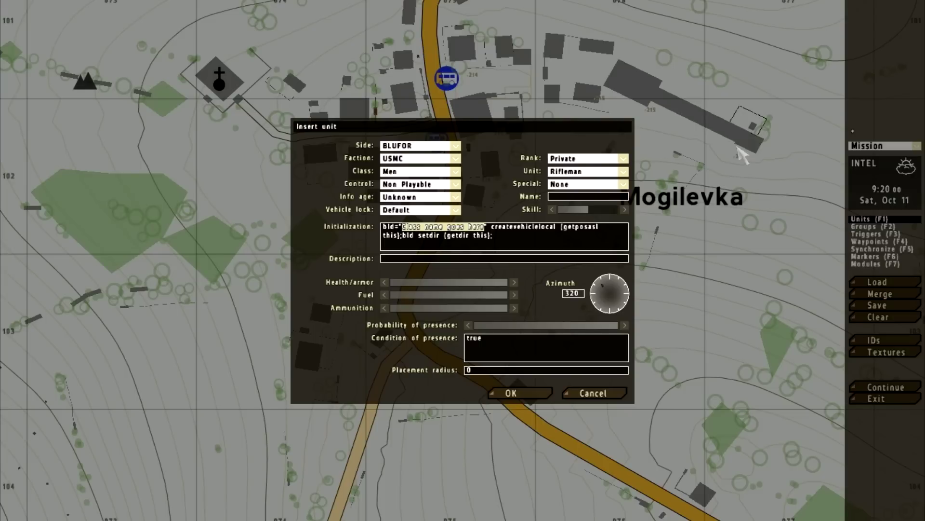
text(Land_)
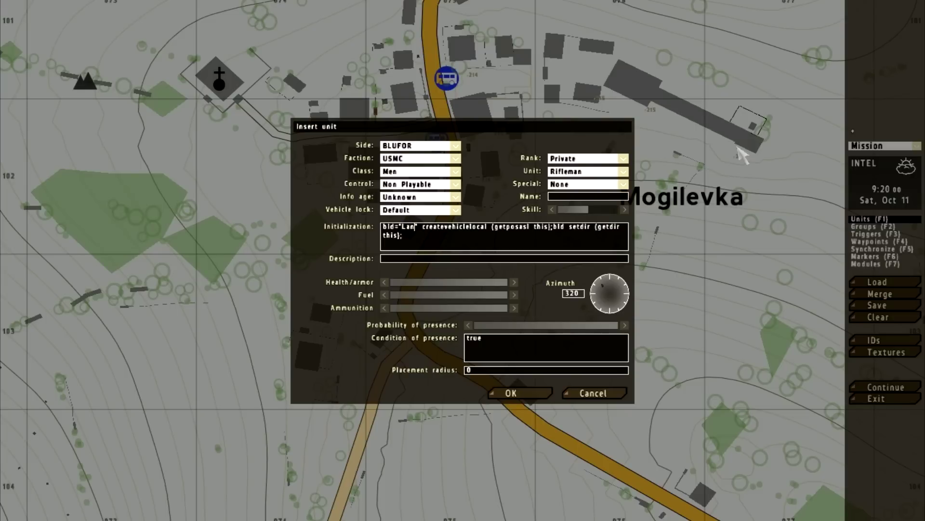
text(A_)
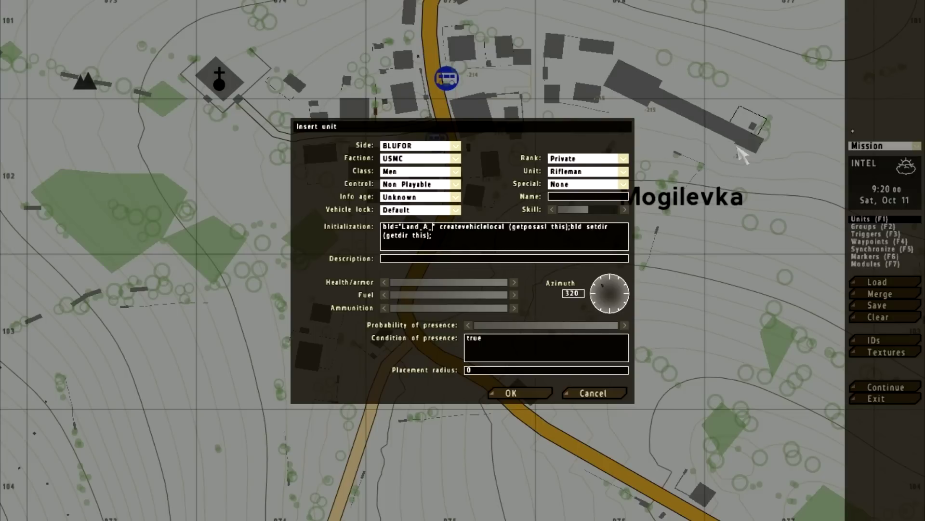
text(GeneralStore)
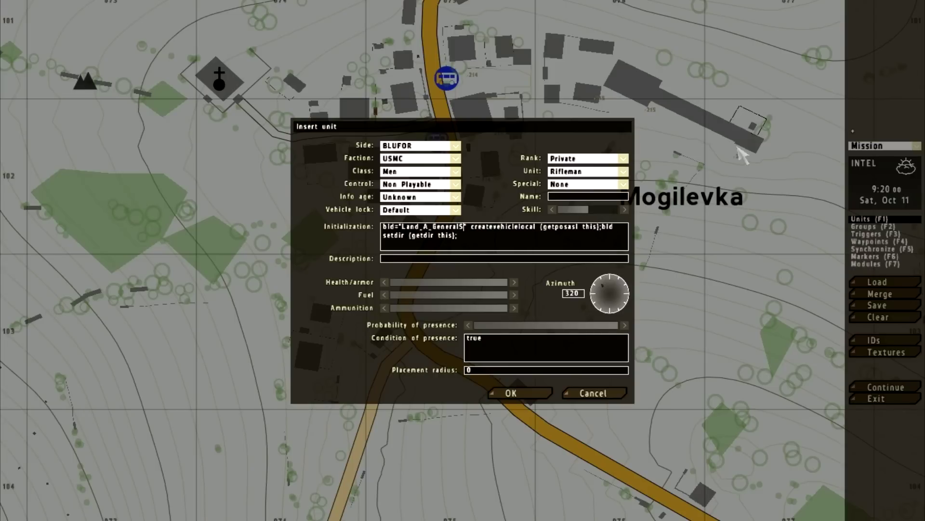
text(_01)
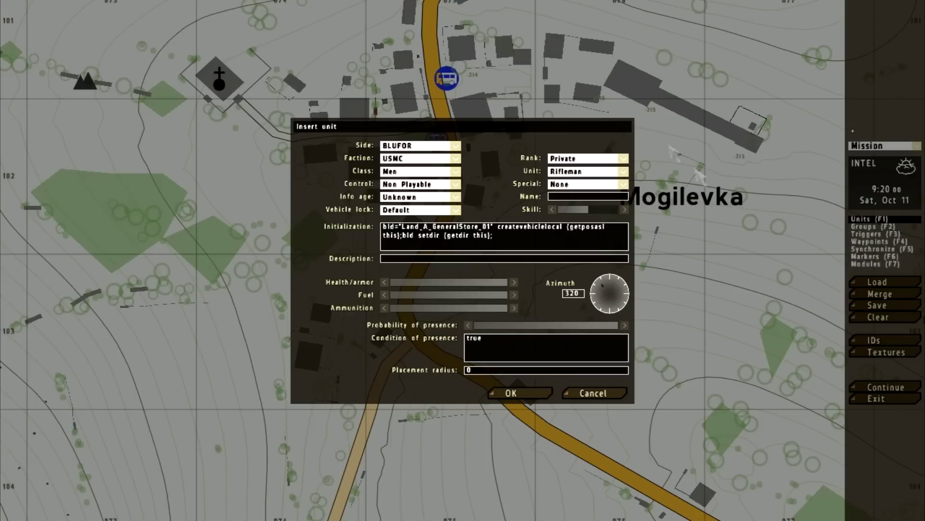
Step: Set the unit's azimuth to 125 to align the store with the road, and confirm its insertion
drag(453, 133, 413, 116)
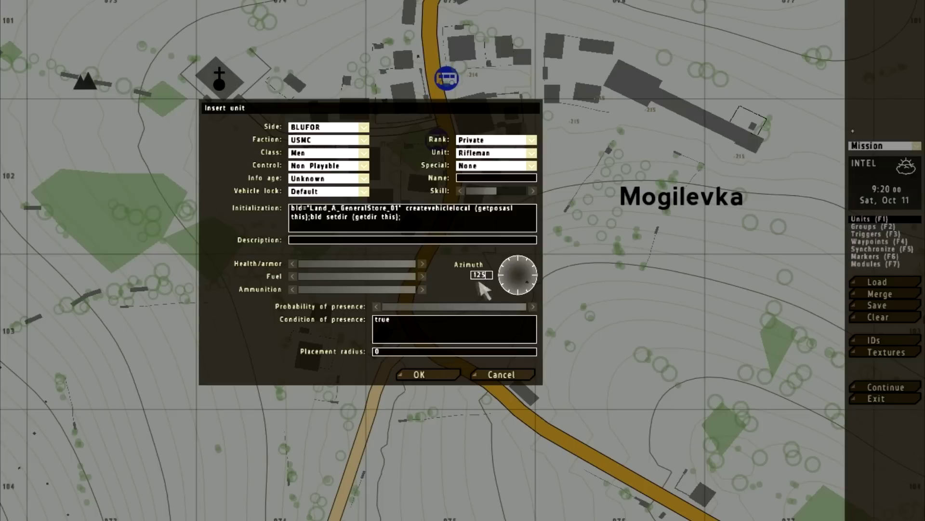
drag(472, 111, 467, 162)
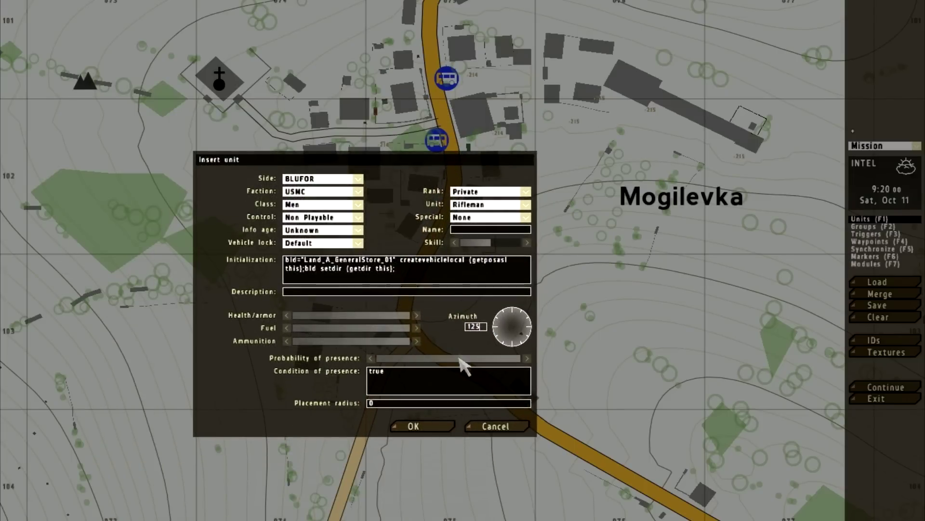
click(410, 426)
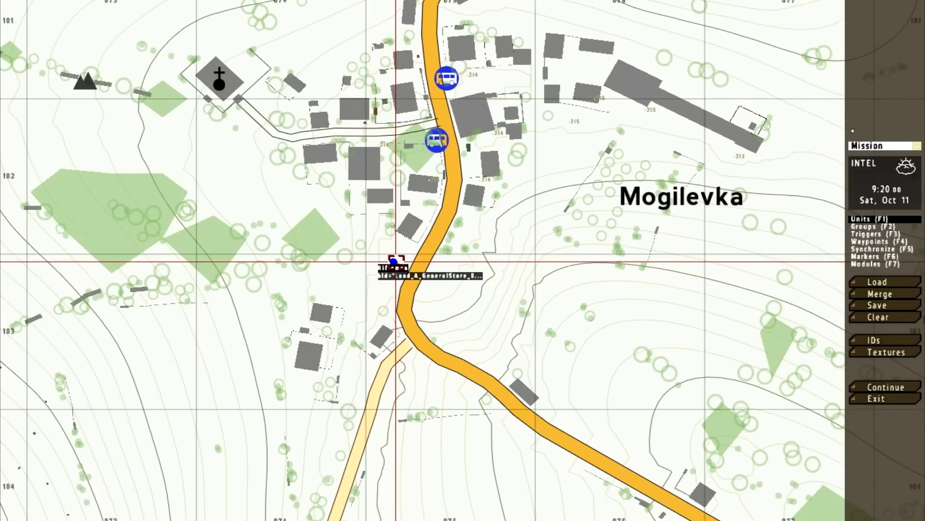
Step: Insert a player-controlled BLUFOR rifleman across the road from the store unit and preview the mission
double_click(444, 280)
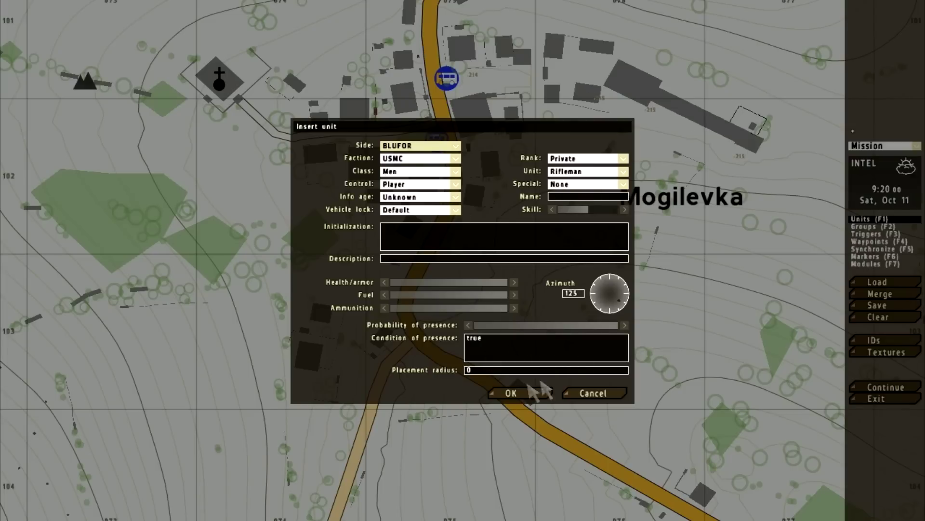
click(512, 393)
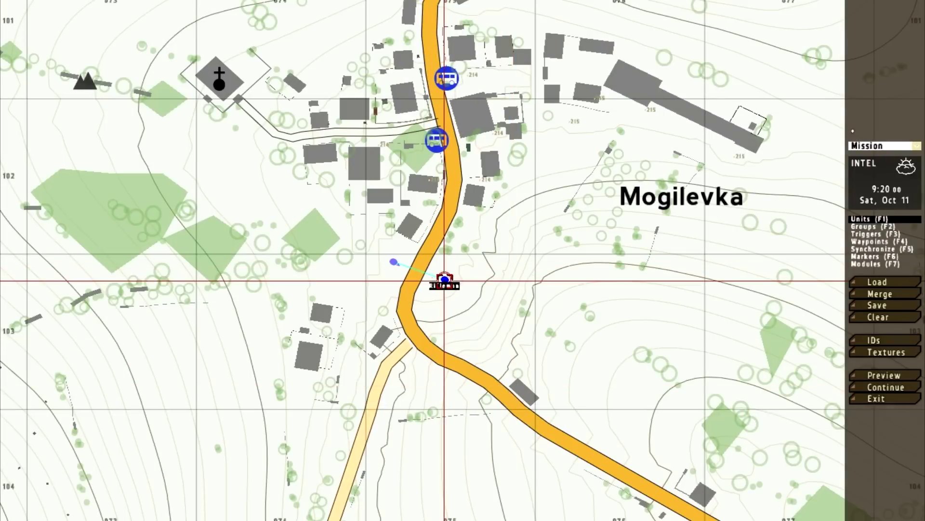
click(885, 377)
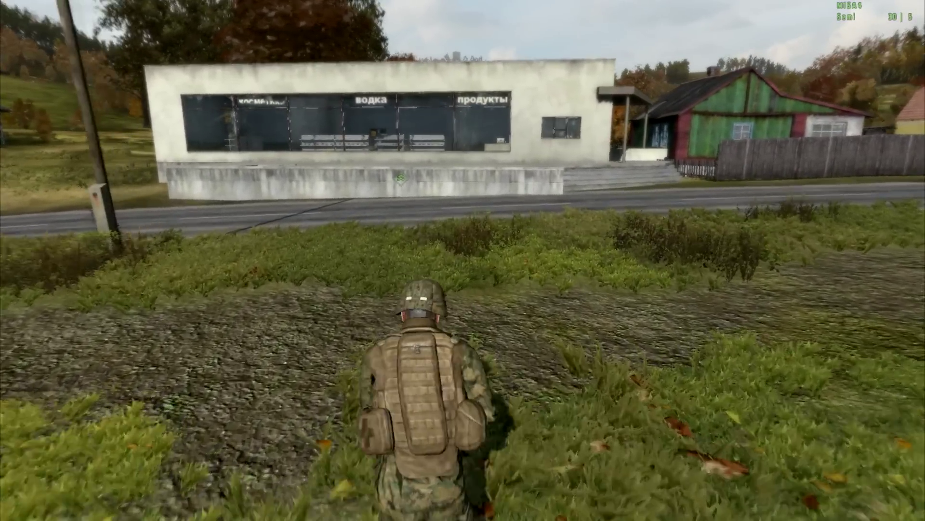
Step: Walk the soldier around the general store to inspect its position and alignment with the road and neighbouring house
key(w)
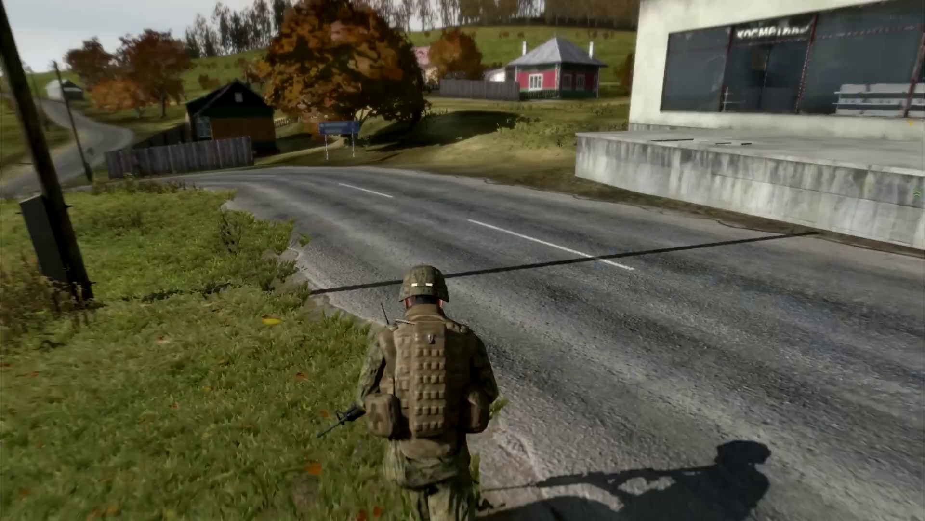
key(w)
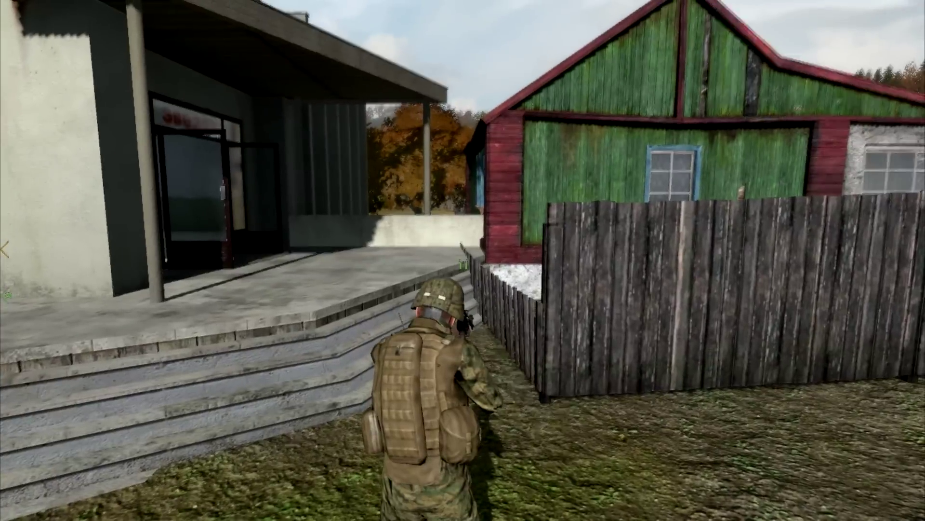
key(w)
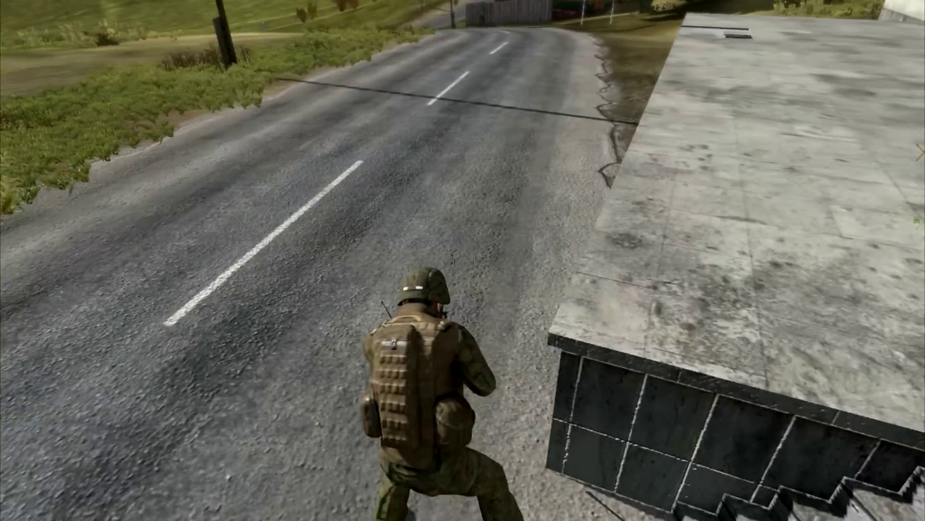
key(w)
key(w)
key(x)
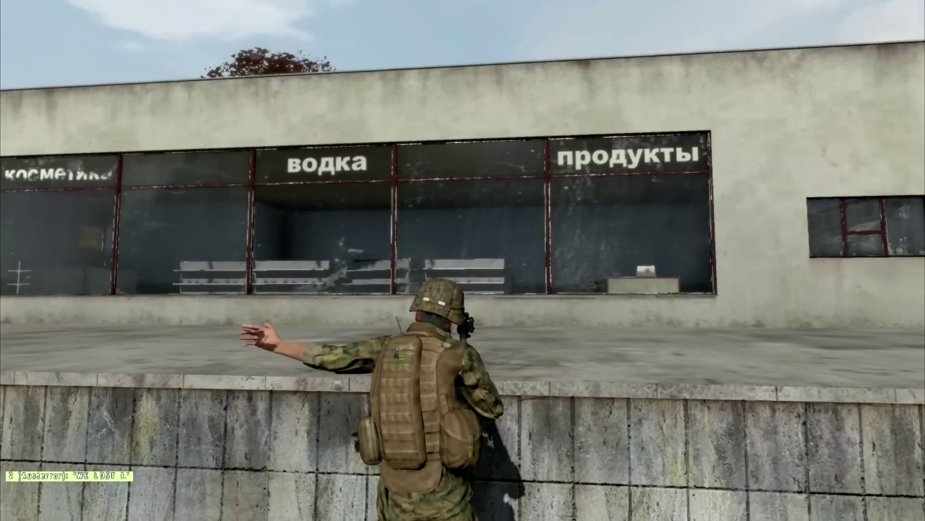
Step: Check how the store's front platform meets the road edge, and abort the preview to return to the mission map
key(s)
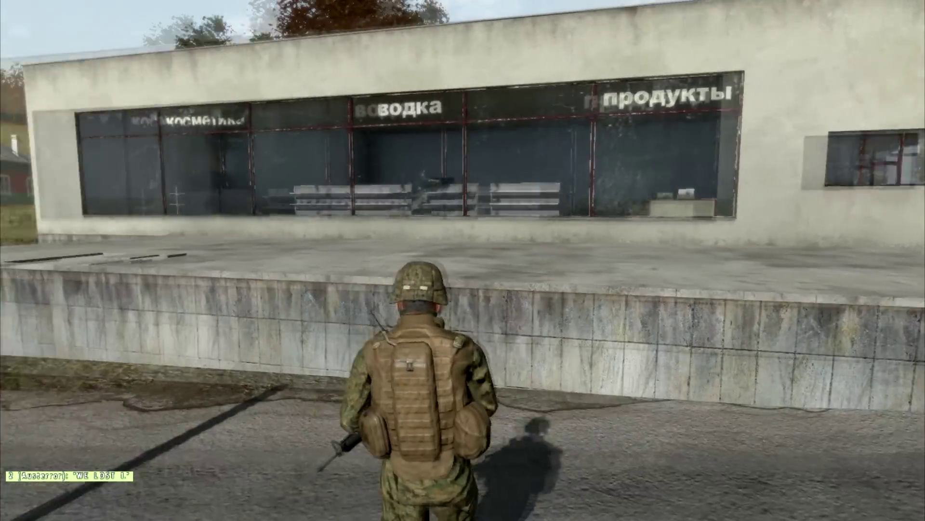
key(d)
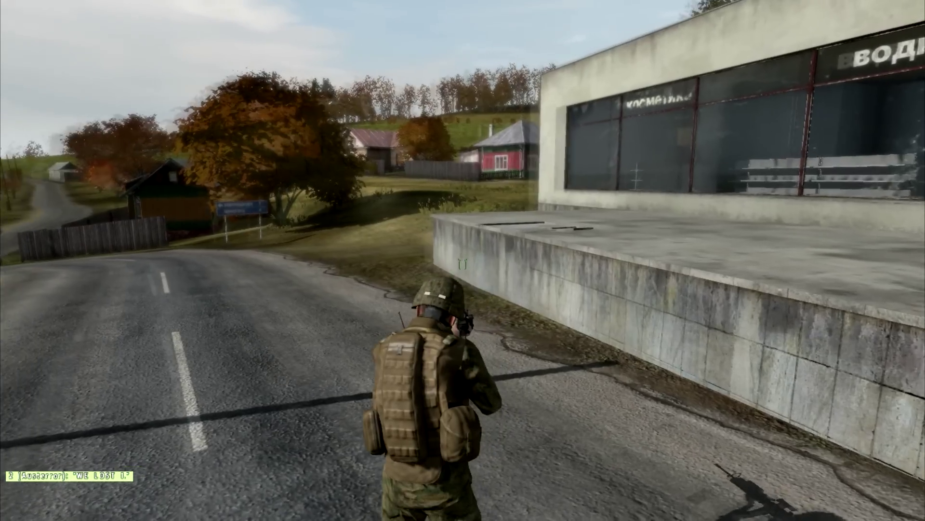
key(d)
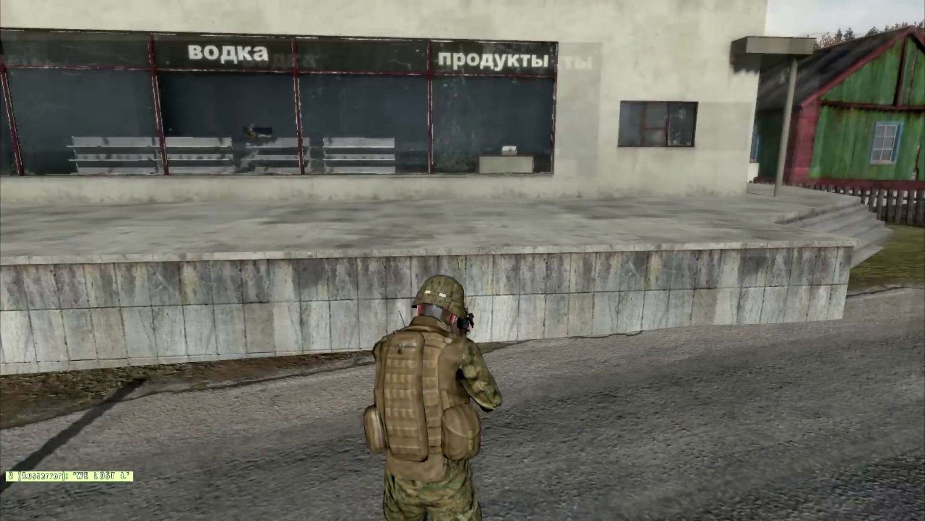
key(a)
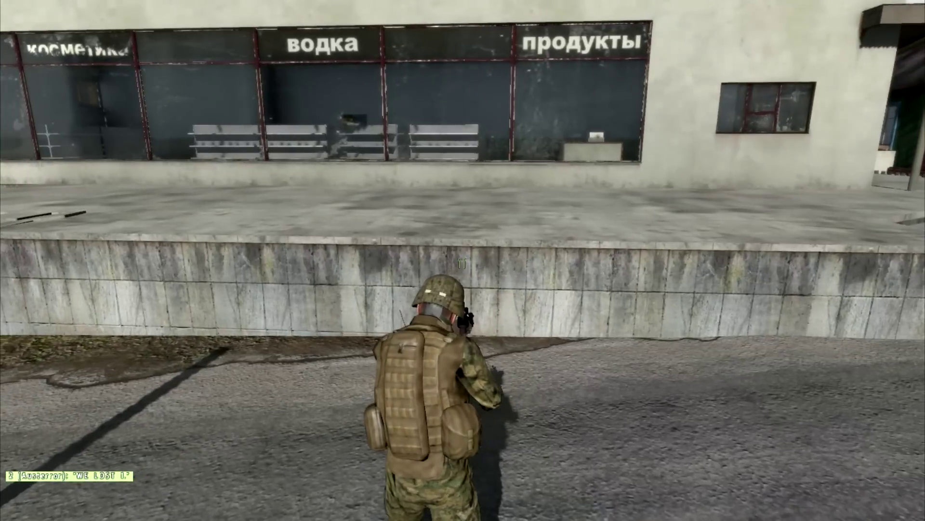
key(Escape)
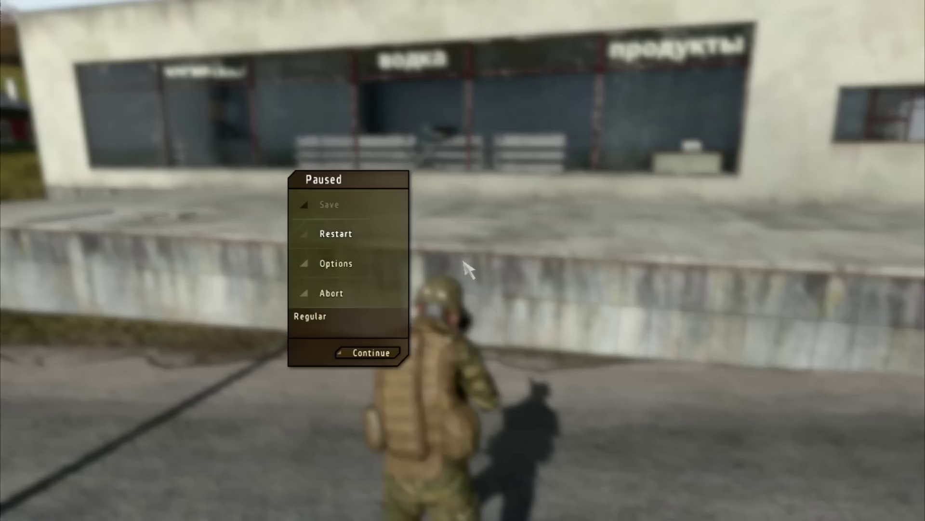
click(367, 294)
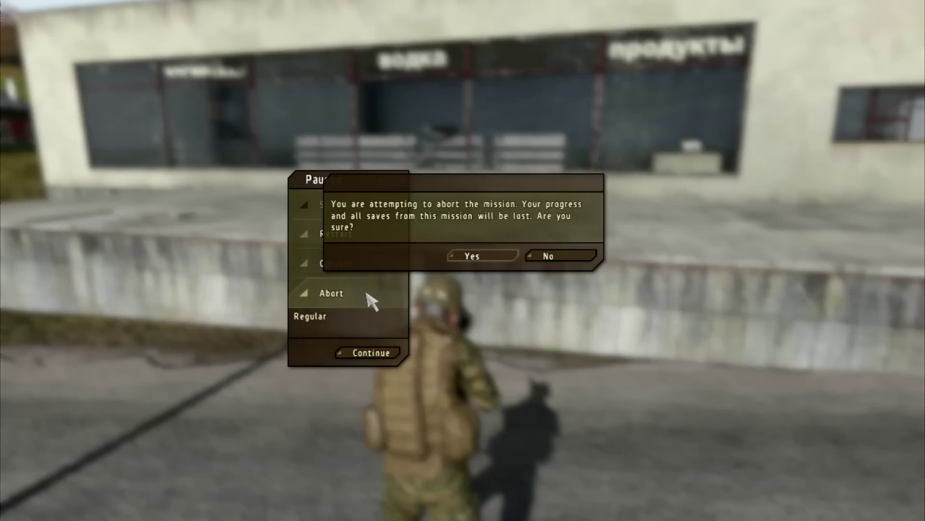
click(491, 258)
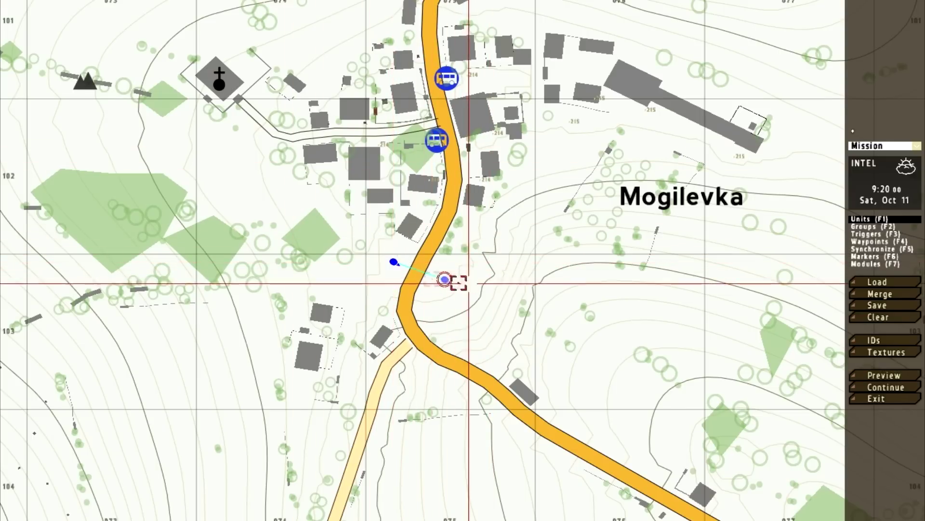
Step: Adjust the store unit's azimuth, shift the unit slightly southwest away from the road, and preview the mission
double_click(394, 261)
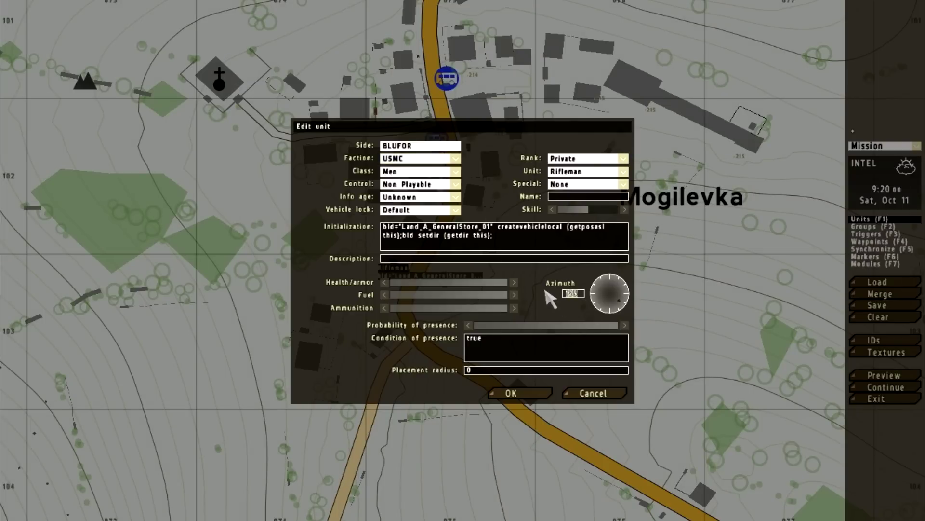
click(544, 394)
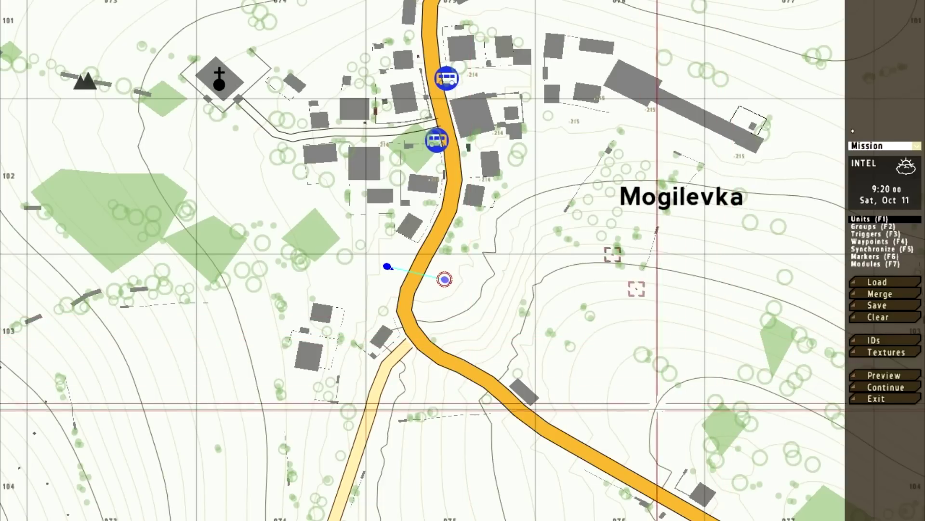
click(898, 378)
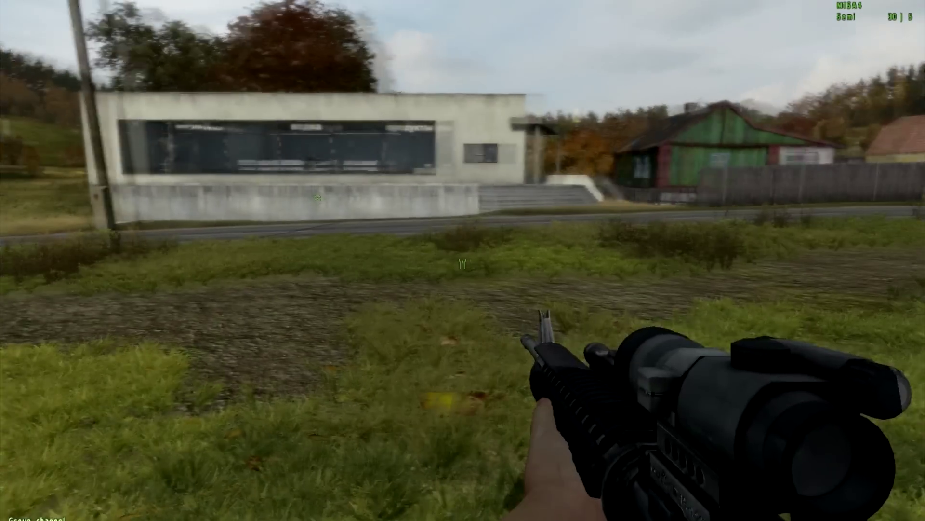
Step: Walk the soldier across the road and along the store's front to inspect the strip between platform and road
key(w)
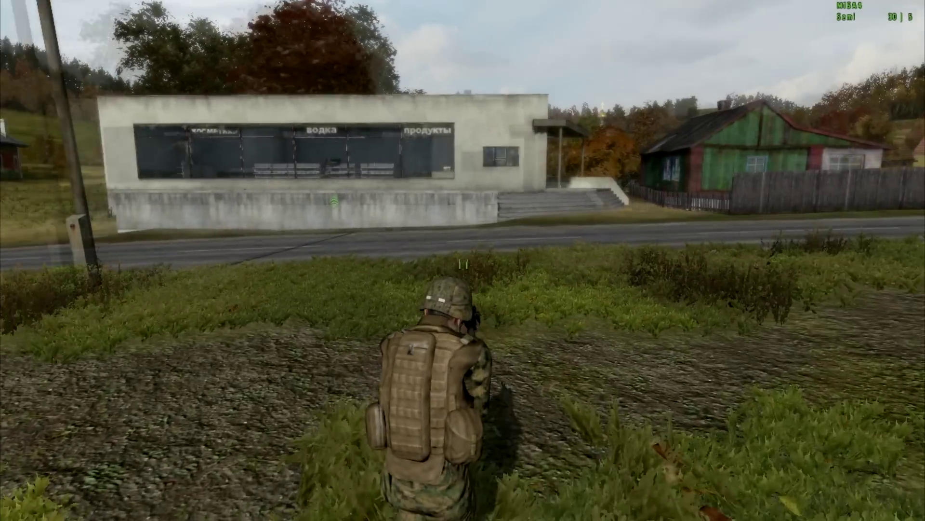
key(w)
key(w)
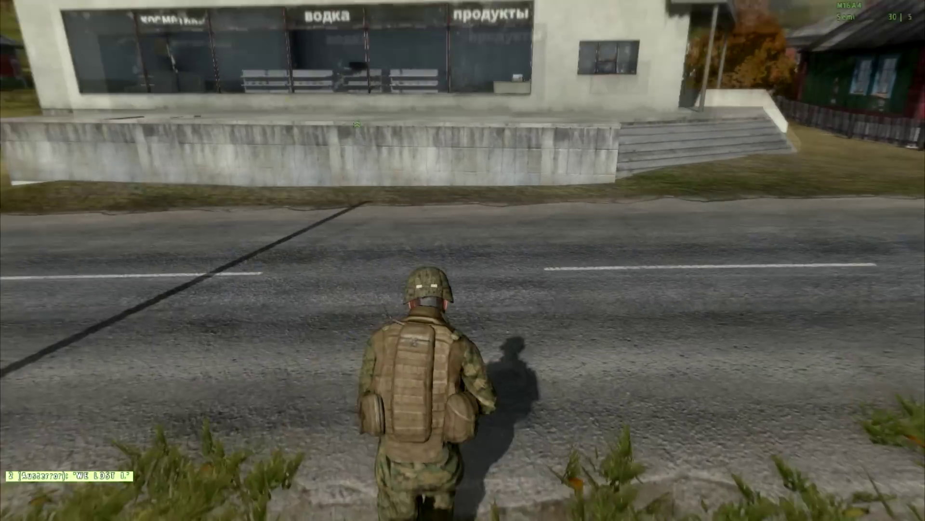
key(w)
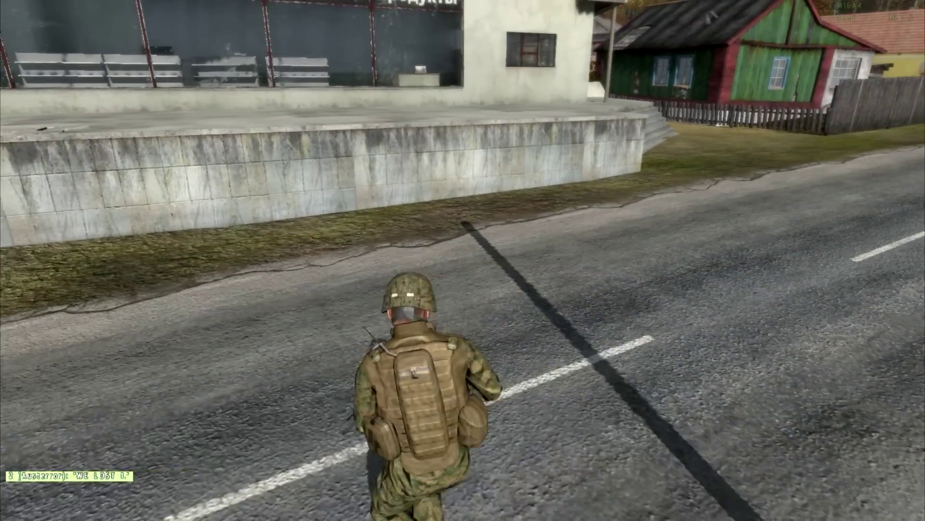
key(w)
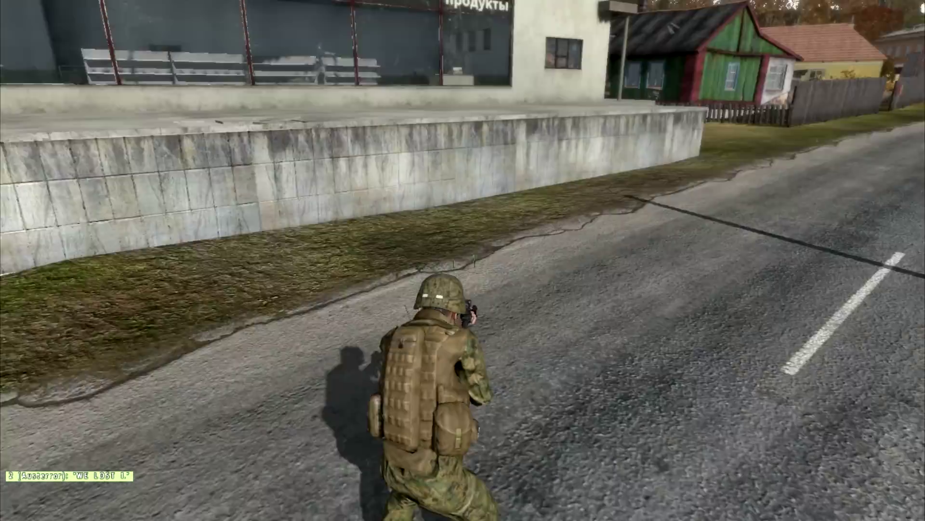
key(w)
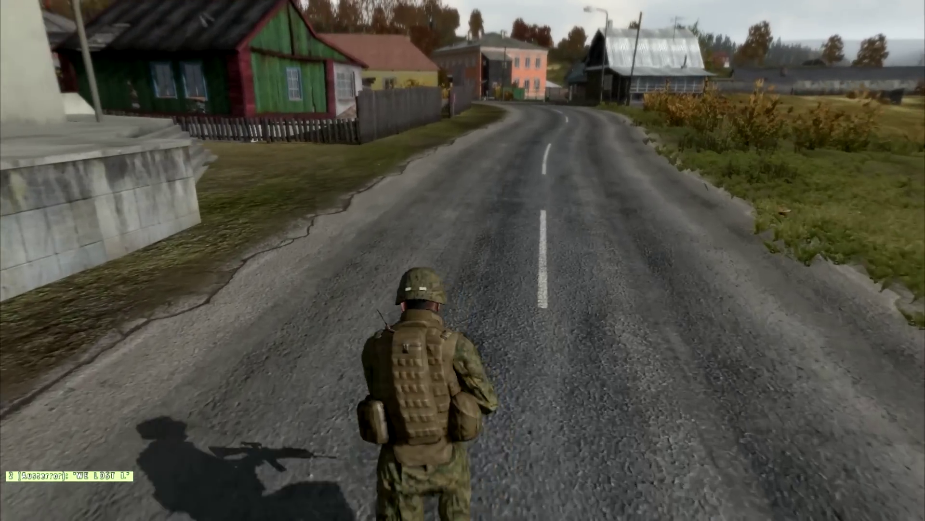
key(w)
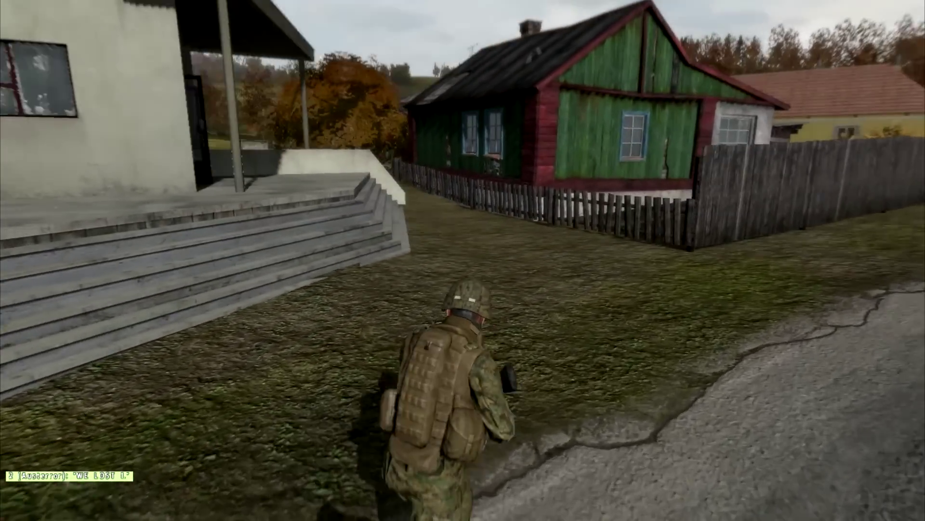
key(w)
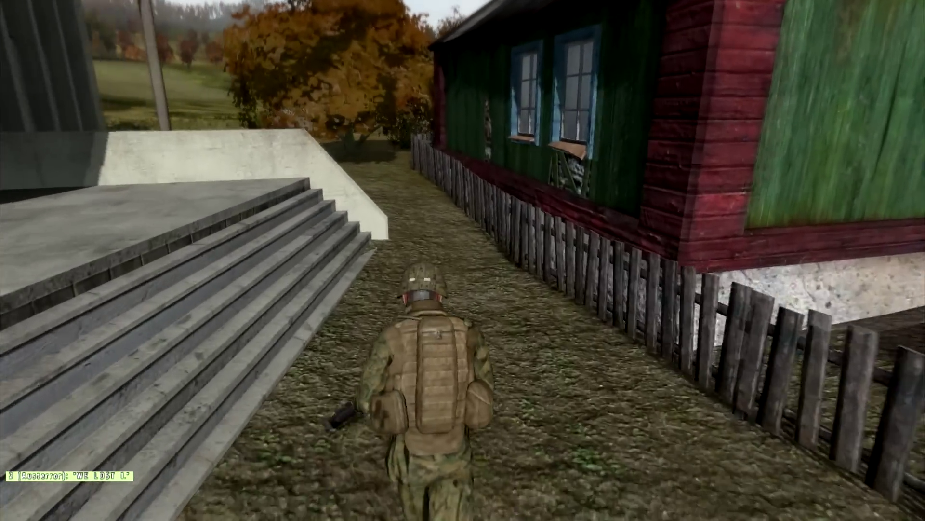
Step: Inspect the passage between the store's steps and the green house, and sight along the platform to compare its angle with the road
key(w)
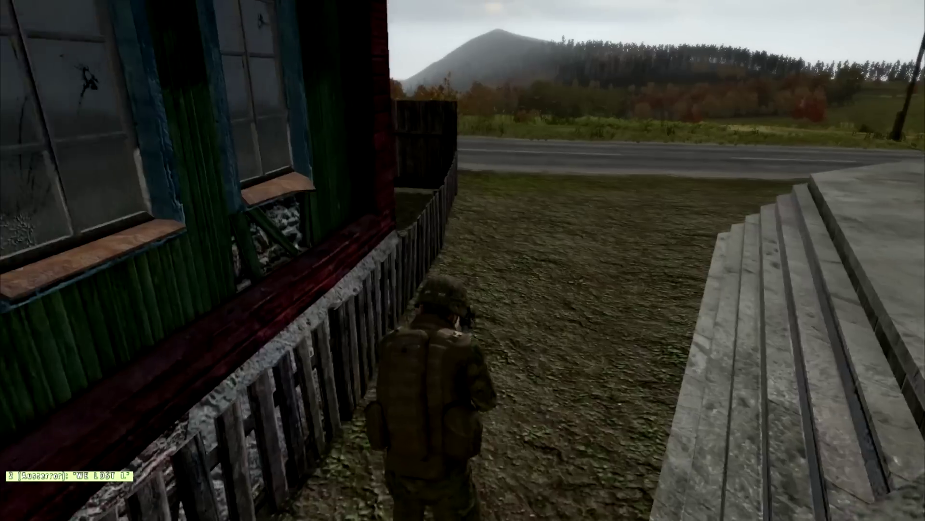
key(w)
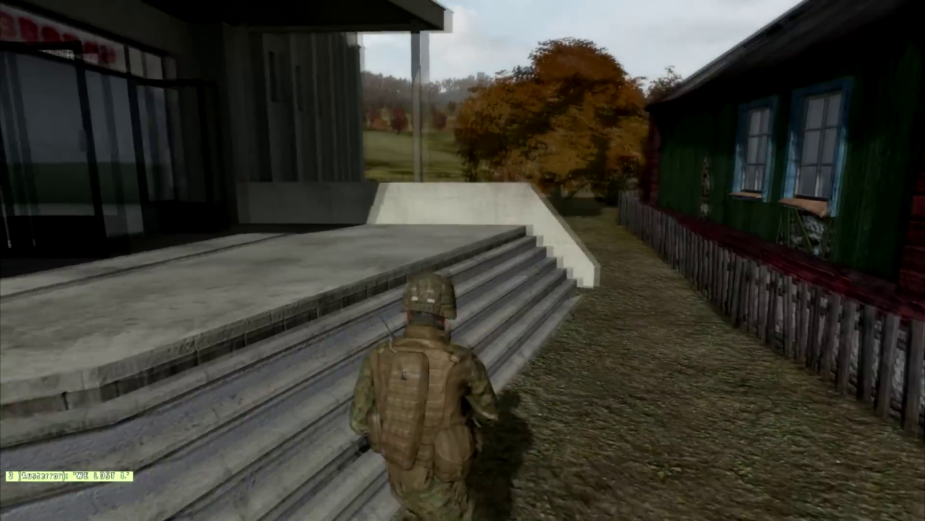
key(w)
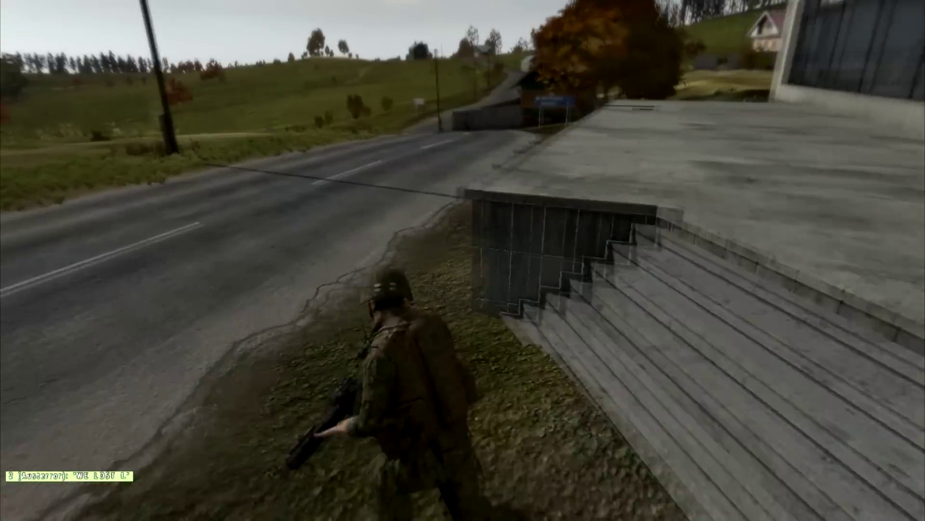
key(w)
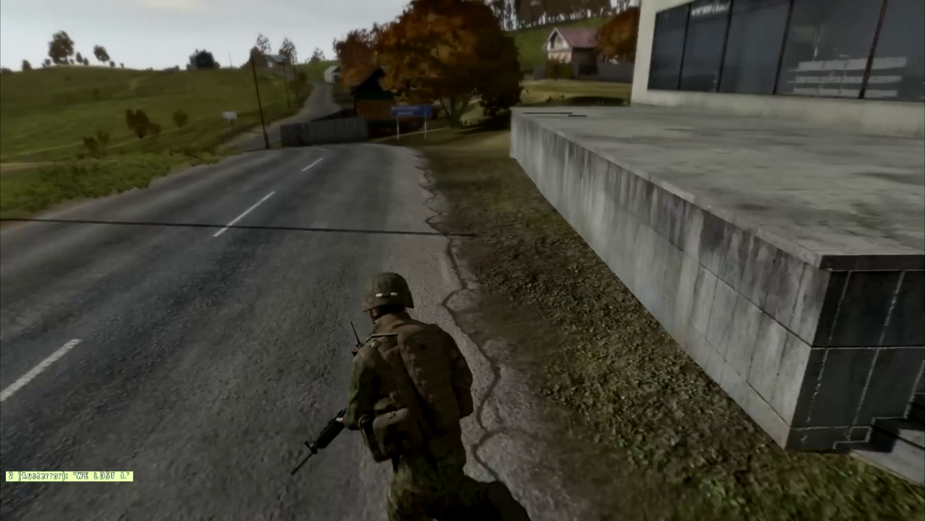
key(w)
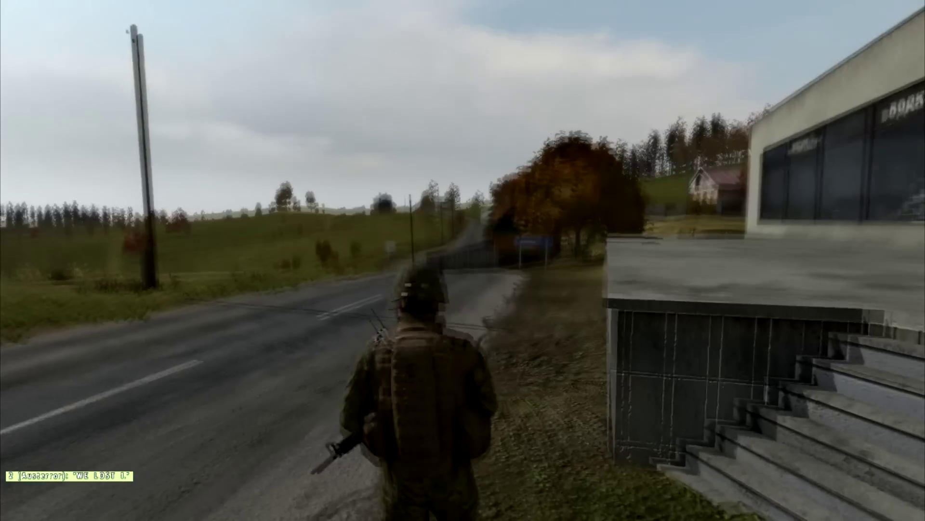
key(w)
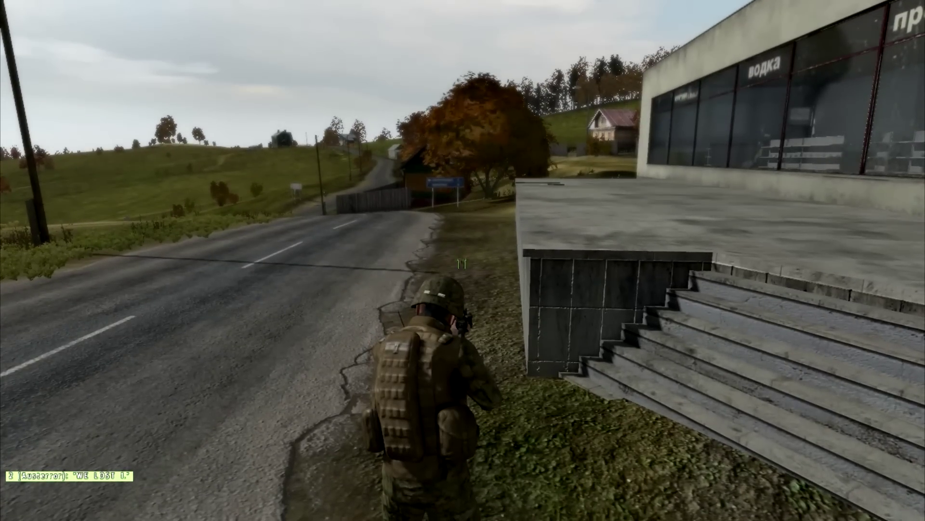
key(w)
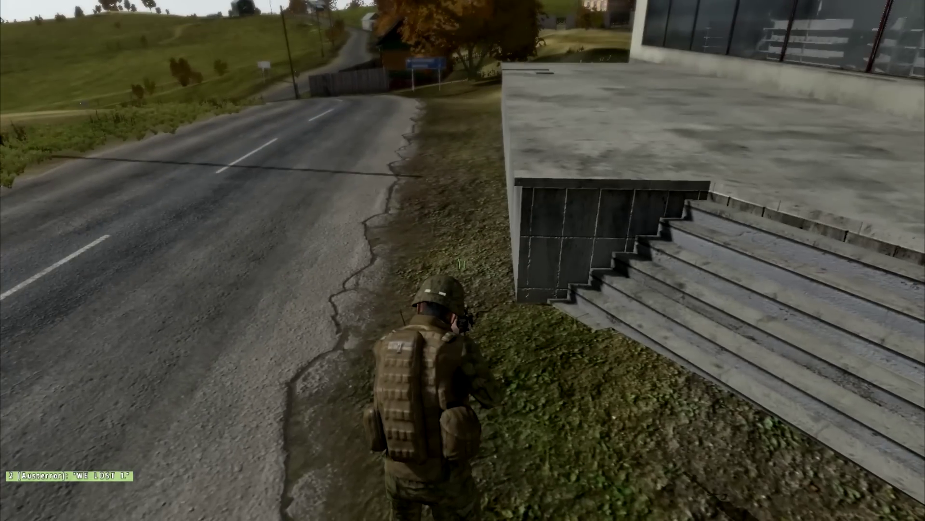
key(w)
key(w)
Step: Walk the soldier around the far end of the platform and along the graffiti side wall to examine how the building meets the ground
key(w)
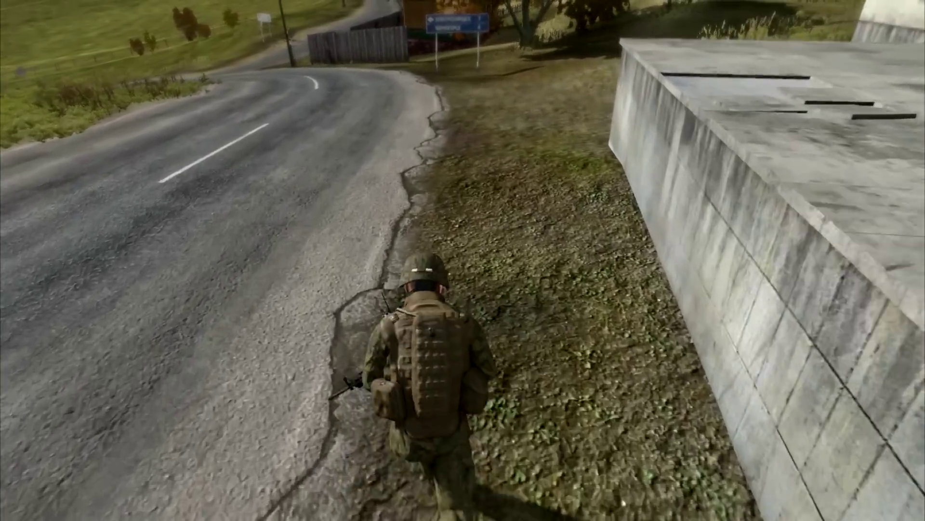
key(w)
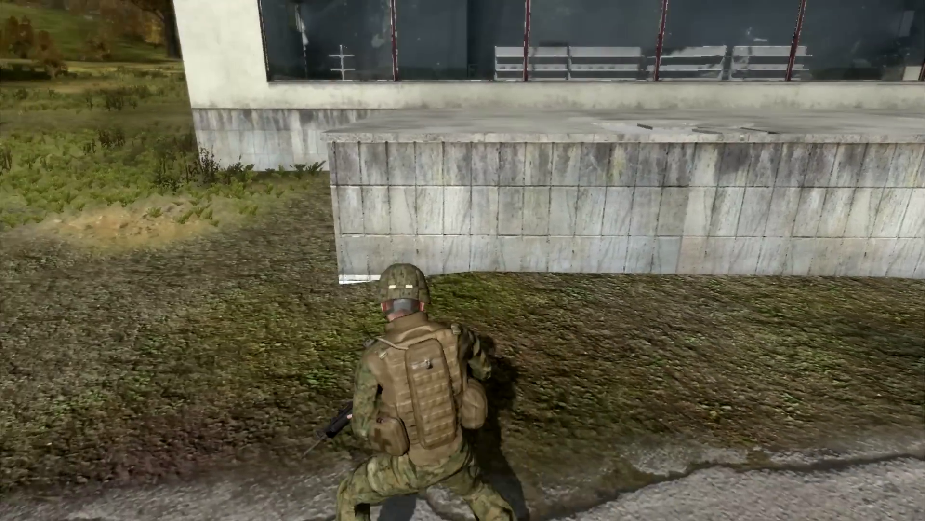
key(w)
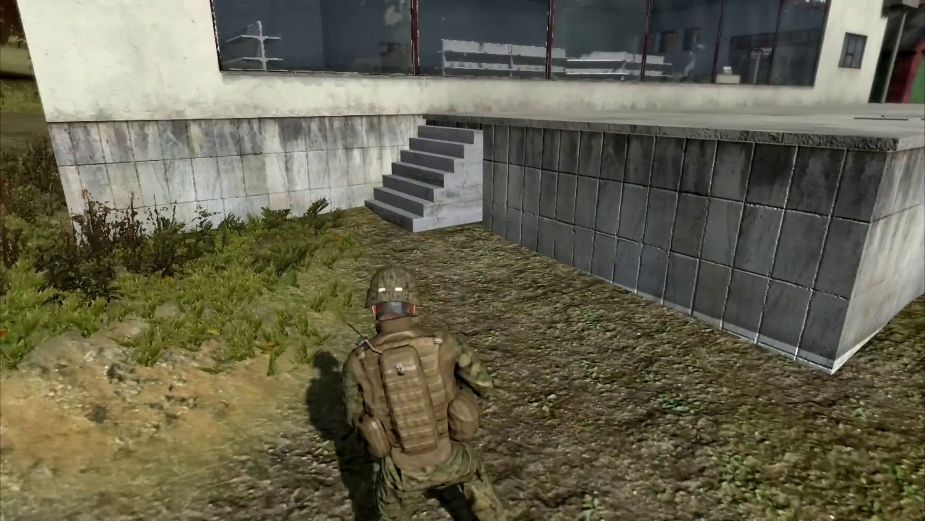
key(w)
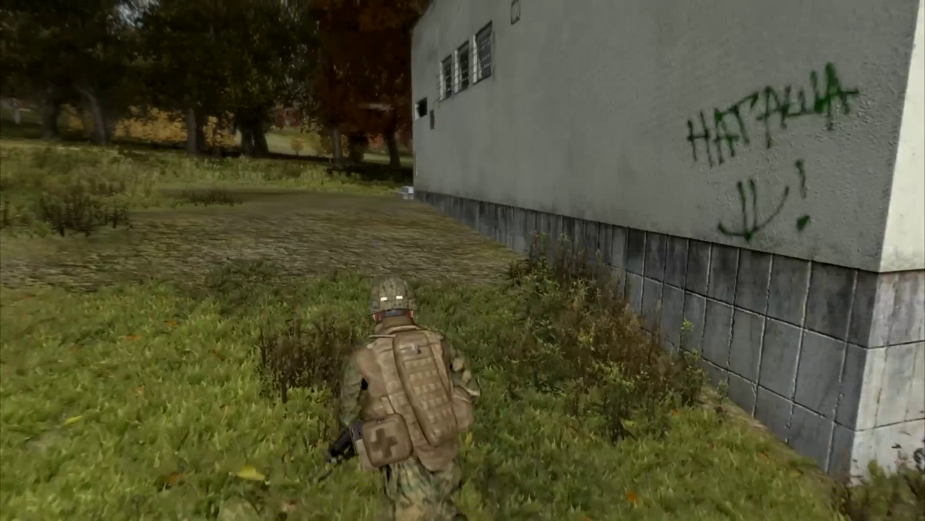
key(w)
key(w)
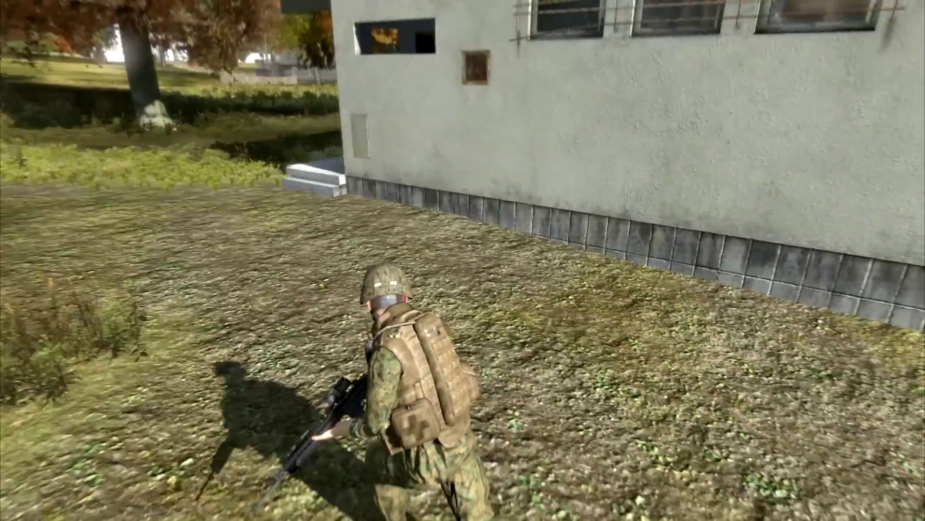
Step: Walk through the store's interior and back out to the road to examine the rooms, front steps and platform, and pause the preview
key(w)
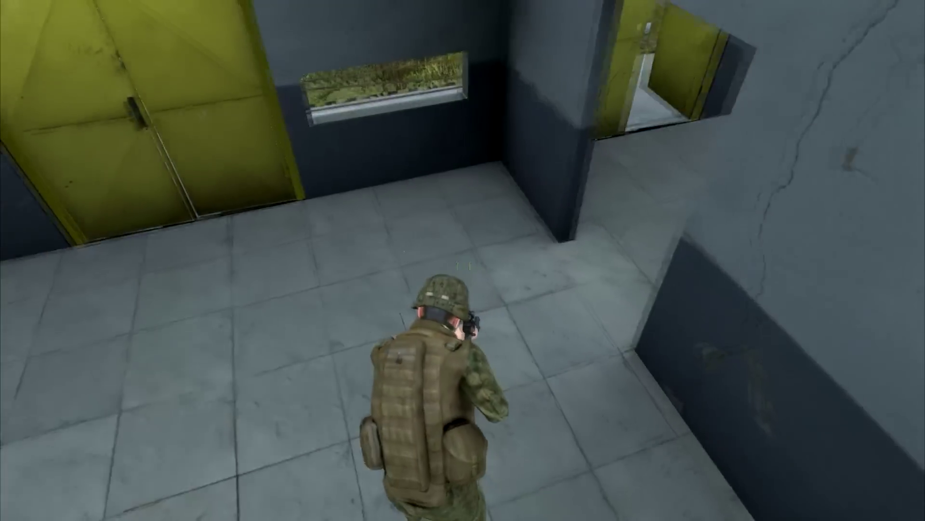
key(w)
key(w)
key(w)
key(w)
key(w)
key(w)
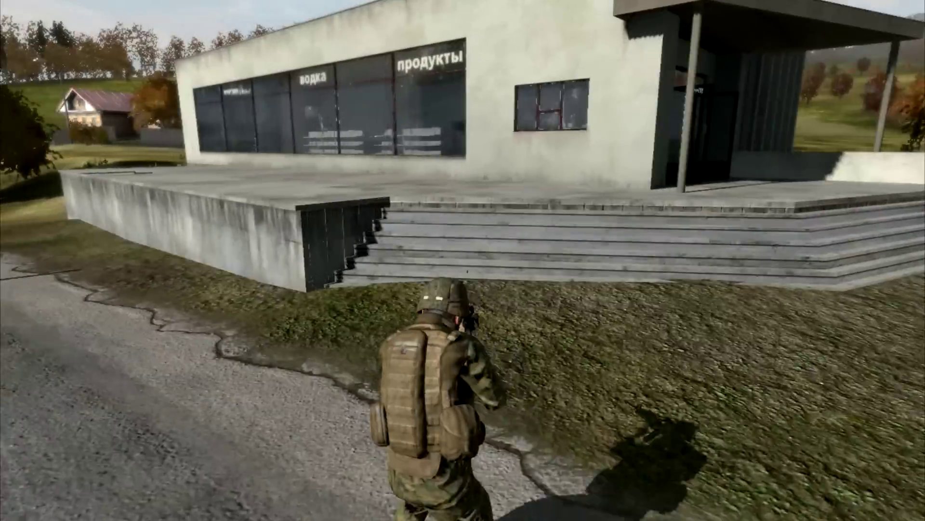
key(w)
key(w)
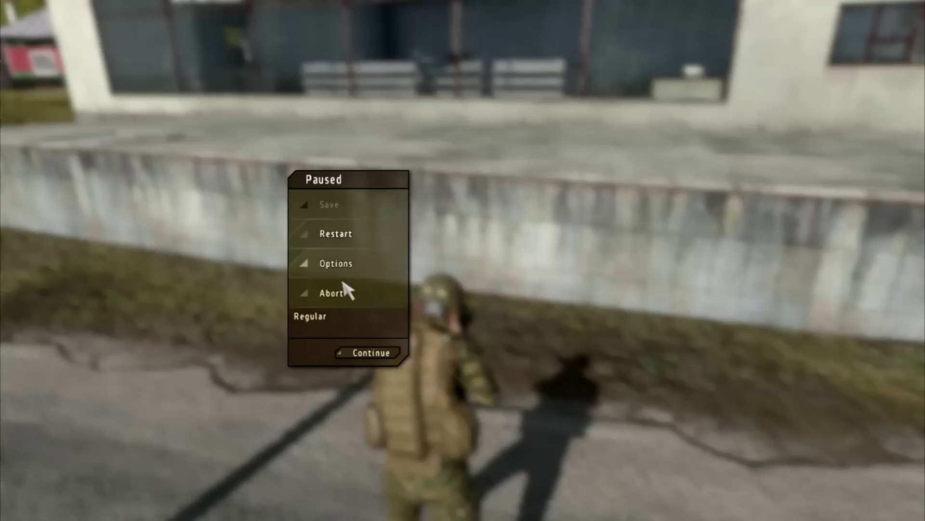
Step: Abort the preview, shift the store unit slightly south on the map, and set its azimuth to 117
click(357, 293)
click(482, 258)
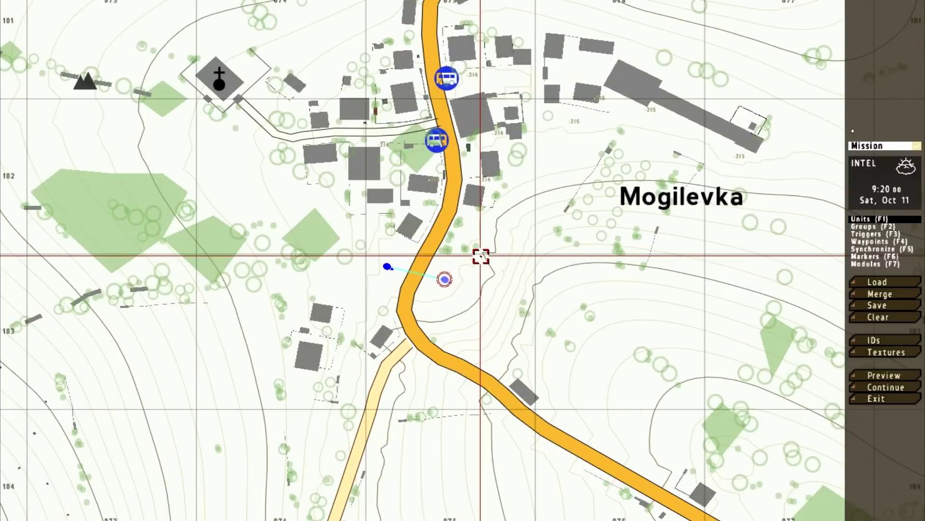
double_click(385, 269)
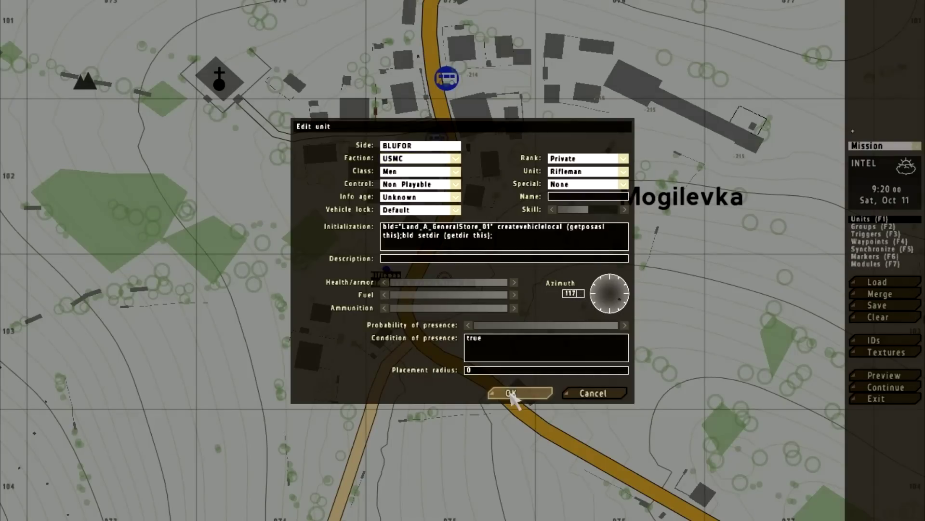
click(511, 395)
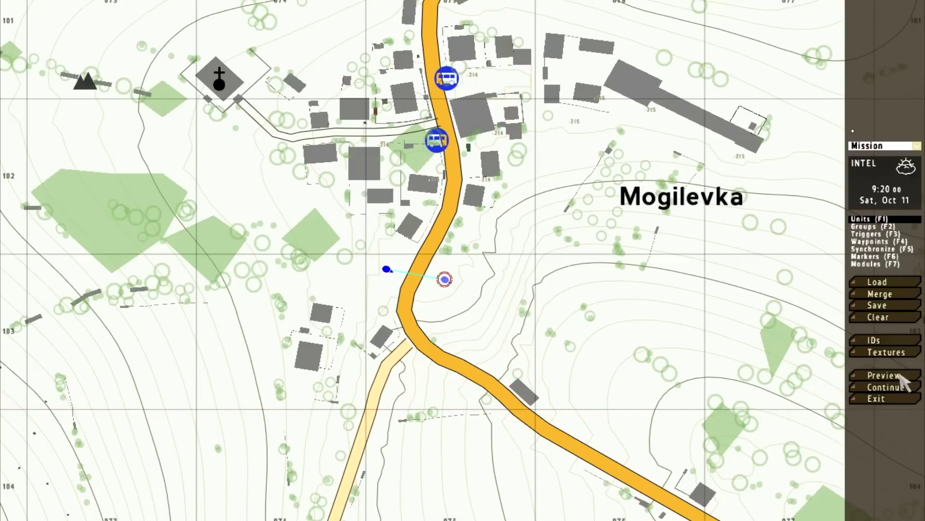
Step: Preview the mission in third-person view and walk across the road to examine the gap between the platform wall and the road edge
click(901, 376)
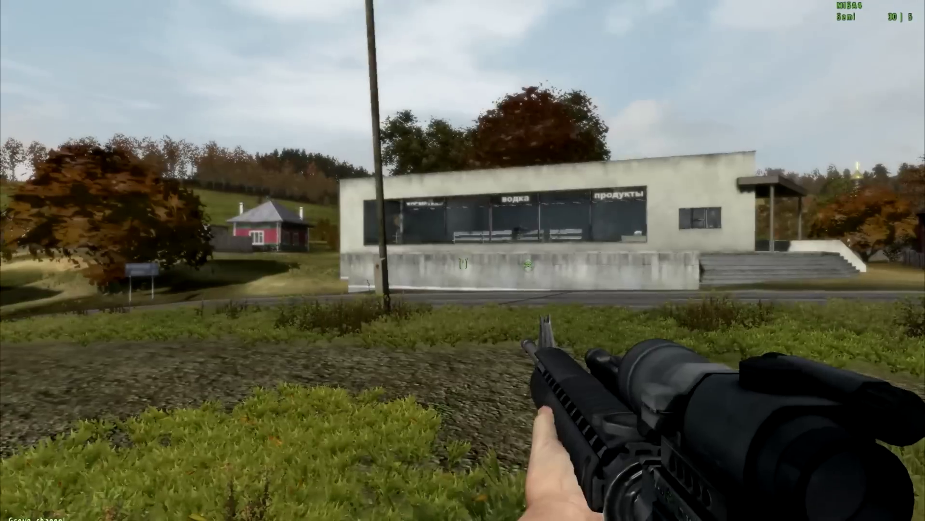
key(KP_Enter)
key(w)
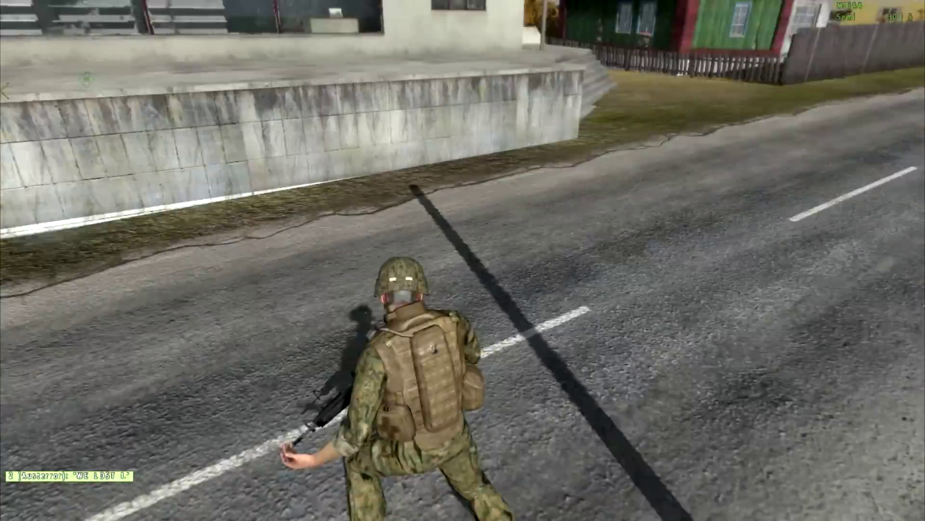
key(a)
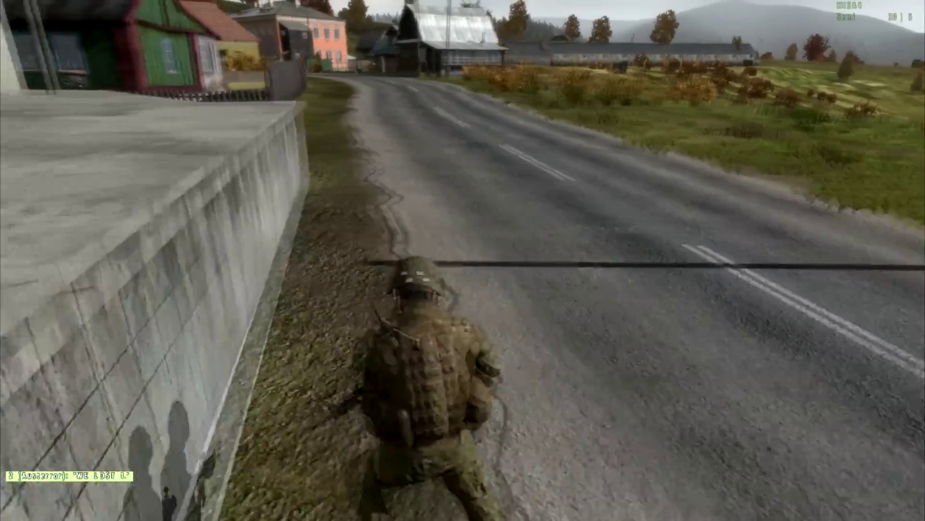
key(w)
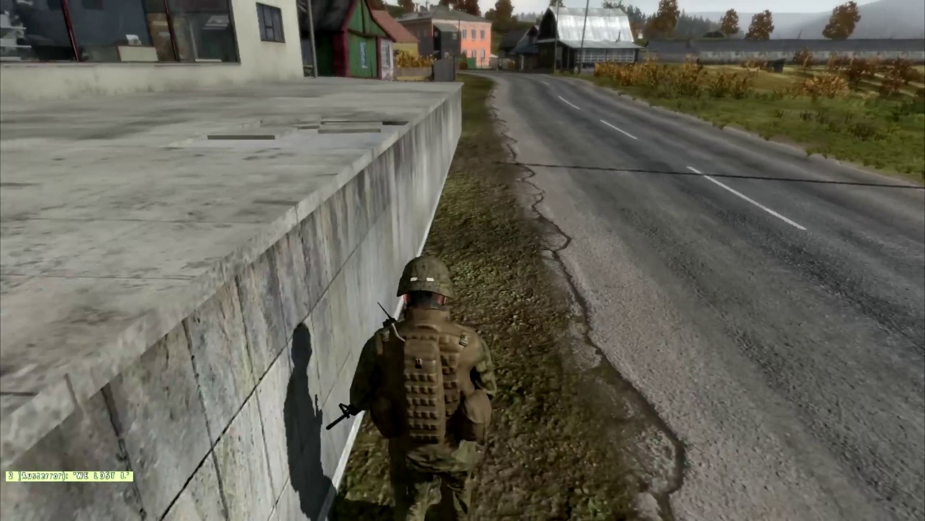
key(s)
key(d)
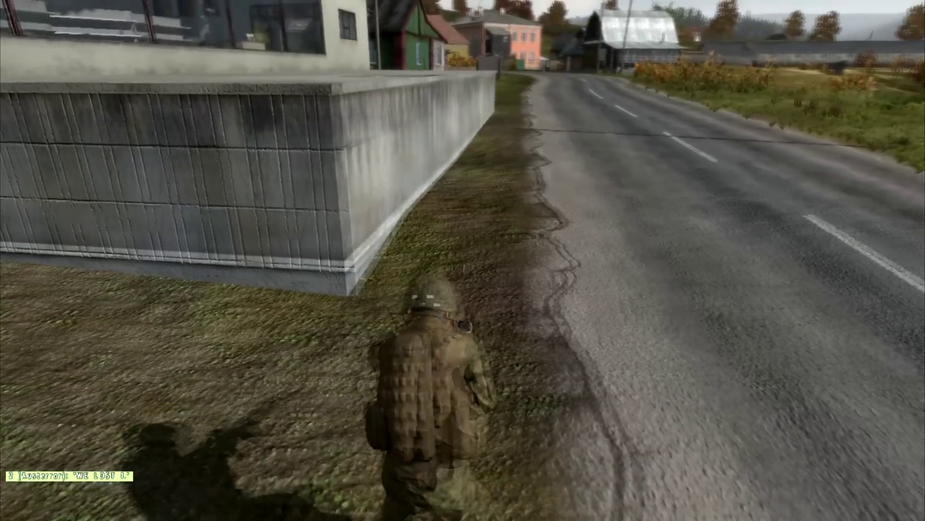
Step: Walk the soldier along the road past the store's front and steps to compare its angle with the road, and abort the preview
key(w)
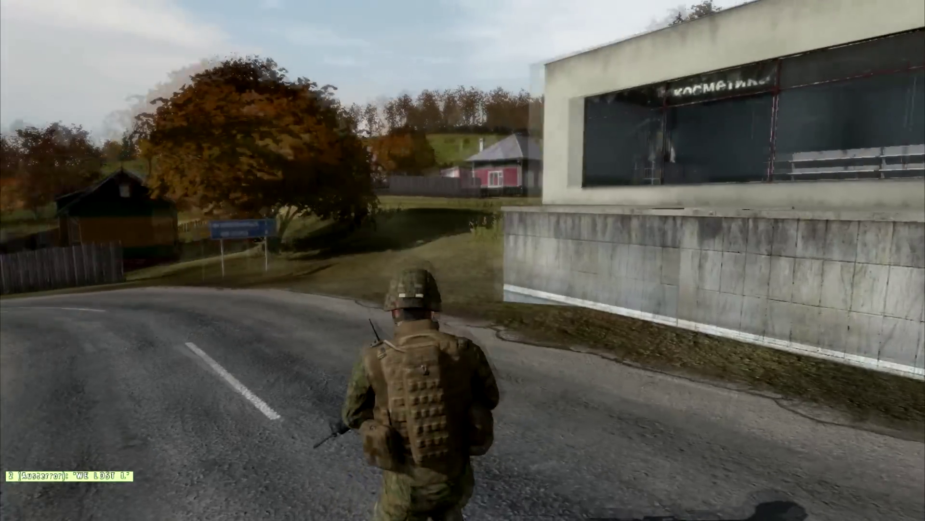
key(d)
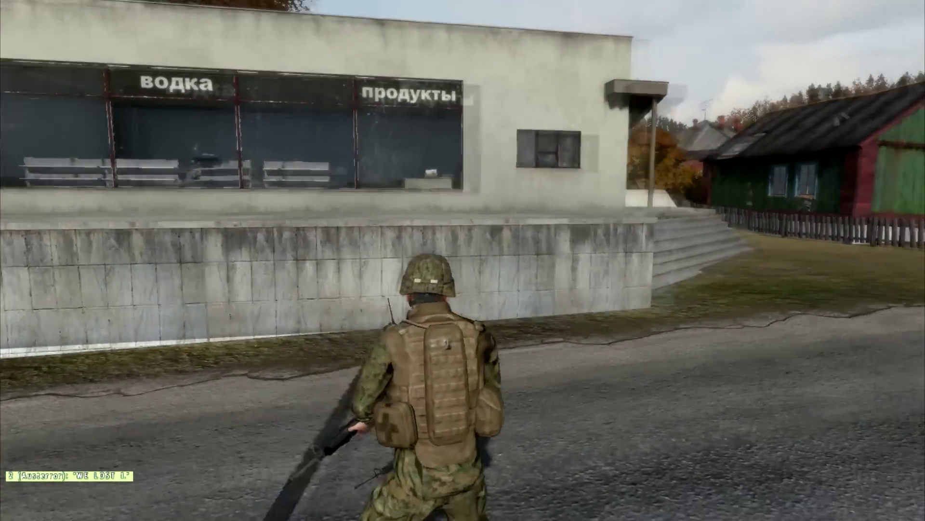
key(w)
key(x)
key(x)
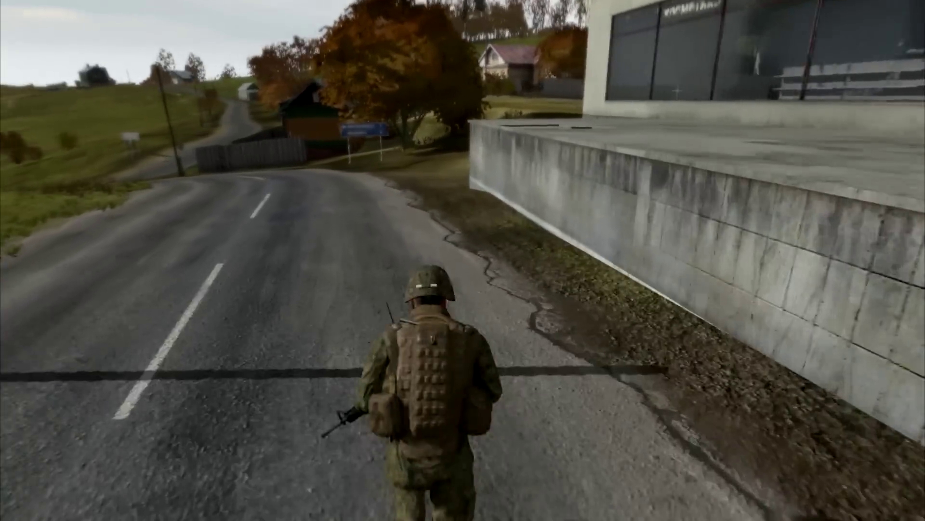
key(w)
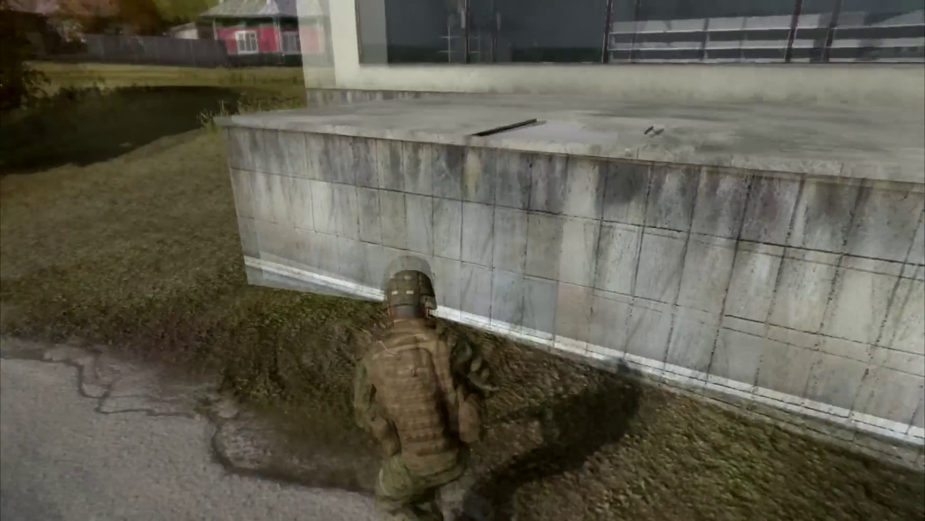
key(w)
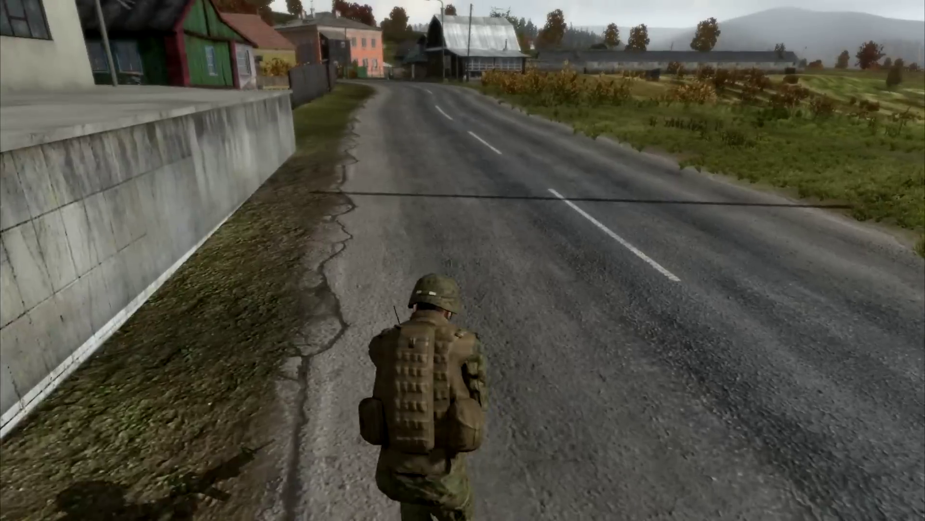
key(w)
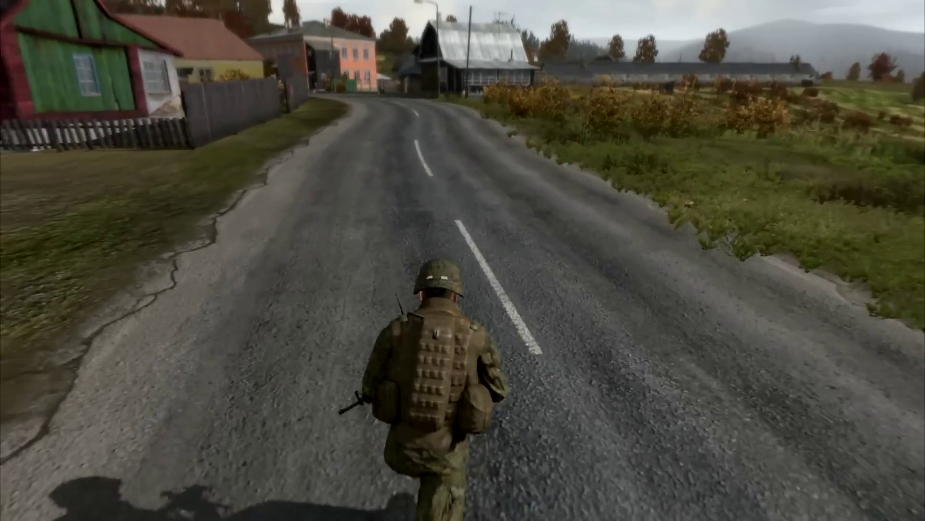
key(w)
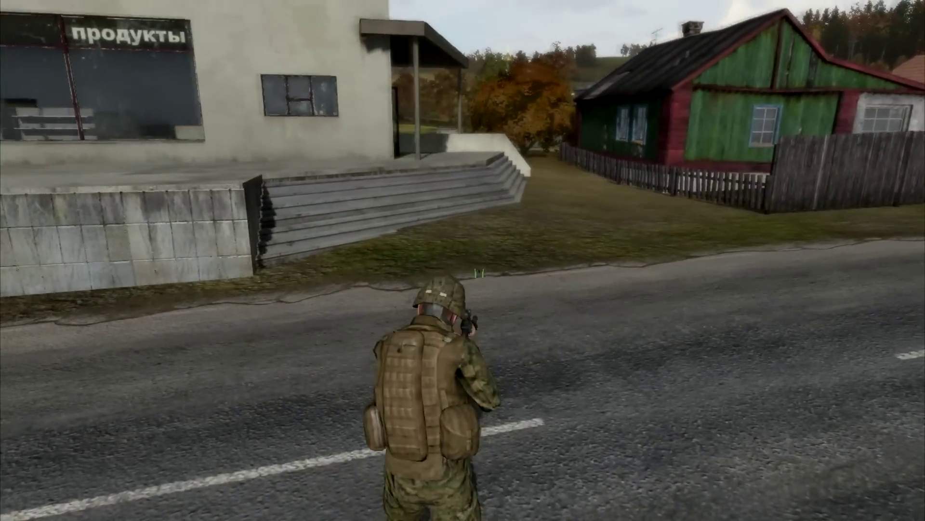
key(Escape)
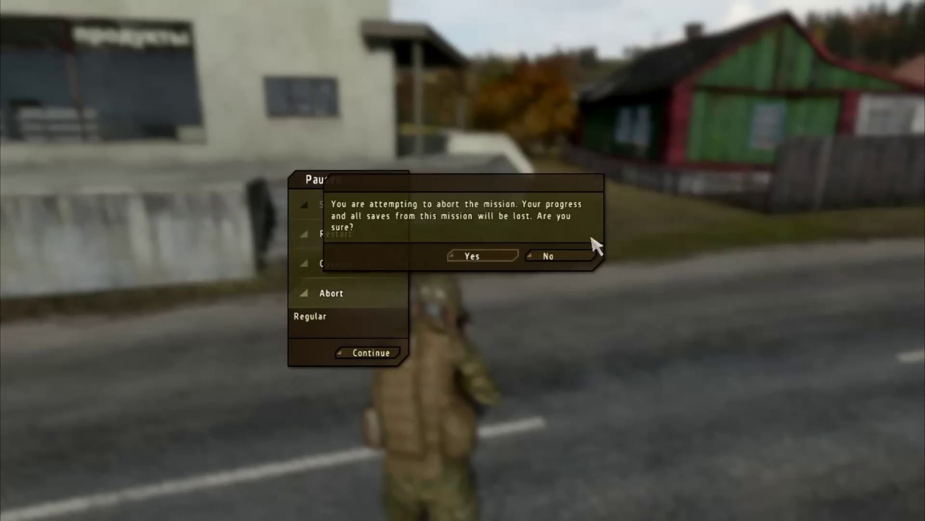
click(484, 259)
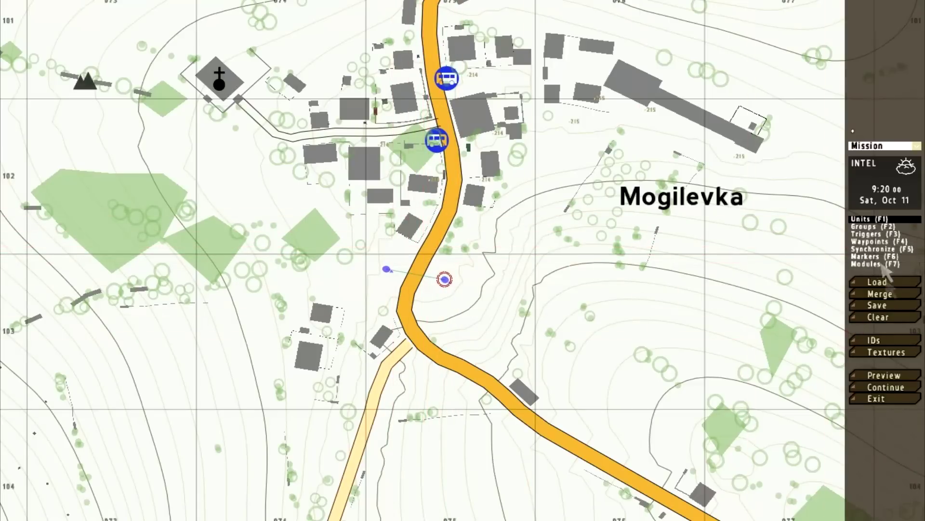
Step: Start a new unit on the roadside by the house north of the store, with side Empty, class Wrecks and unit Pickup
double_click(423, 248)
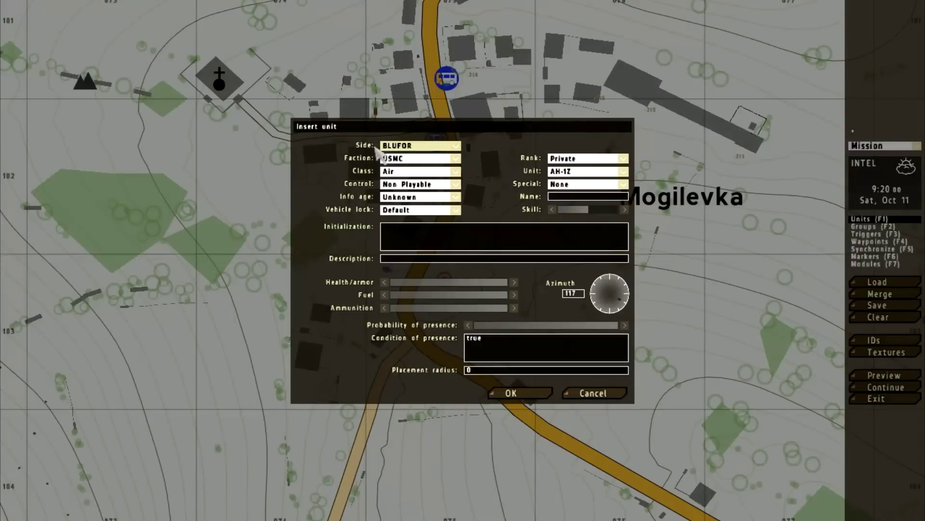
click(456, 148)
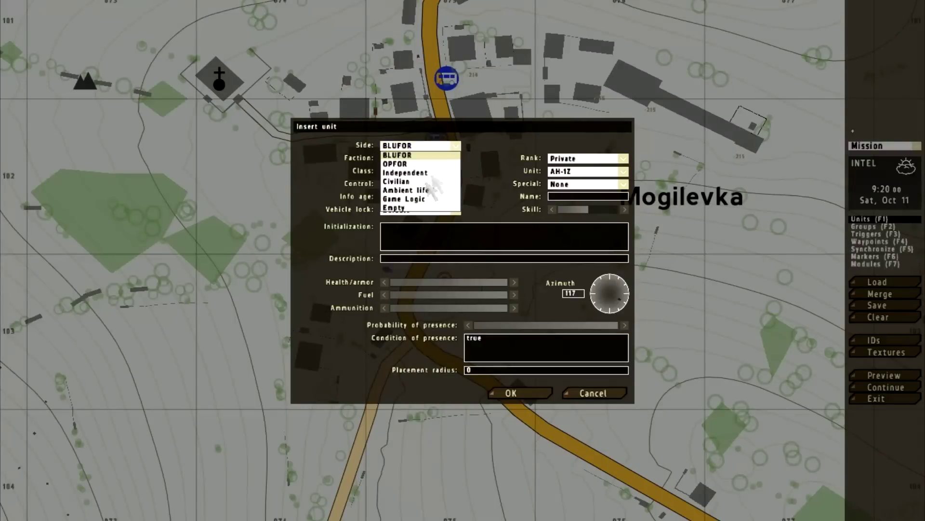
click(417, 207)
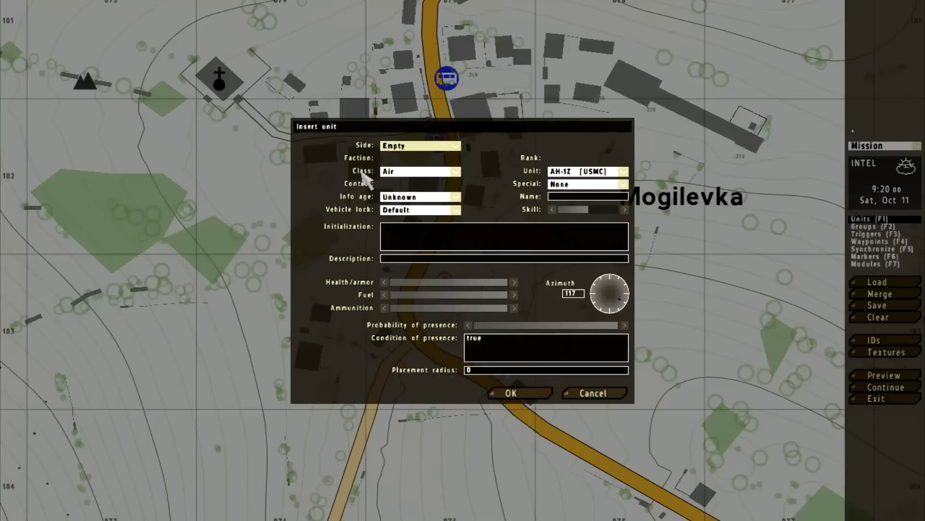
click(457, 171)
drag(480, 196, 501, 295)
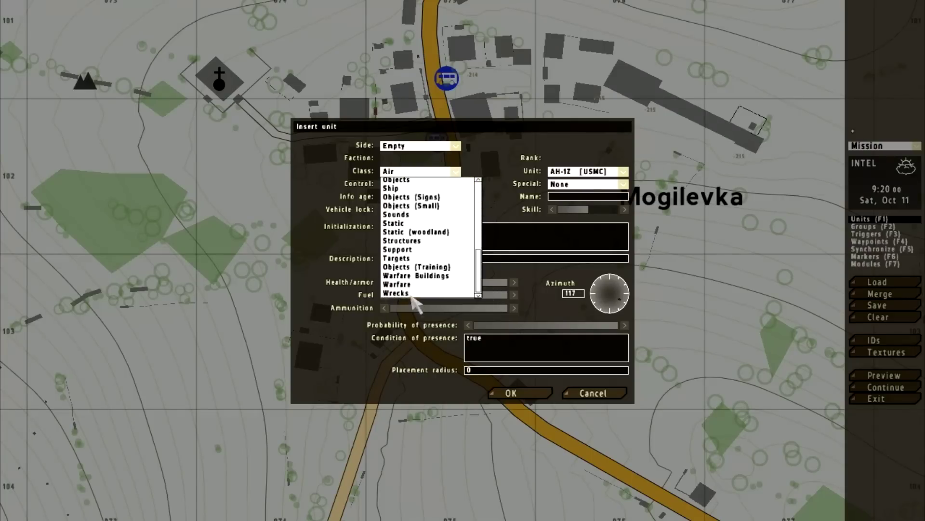
click(412, 294)
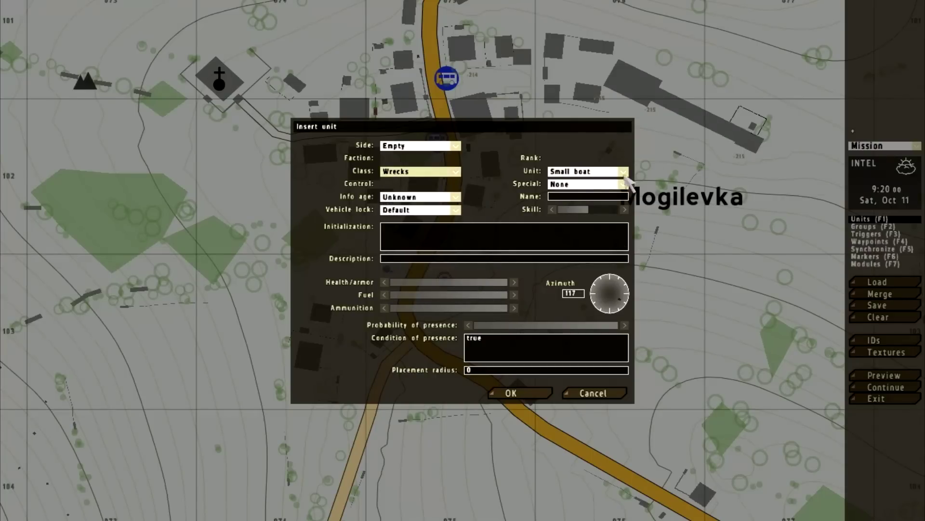
click(623, 171)
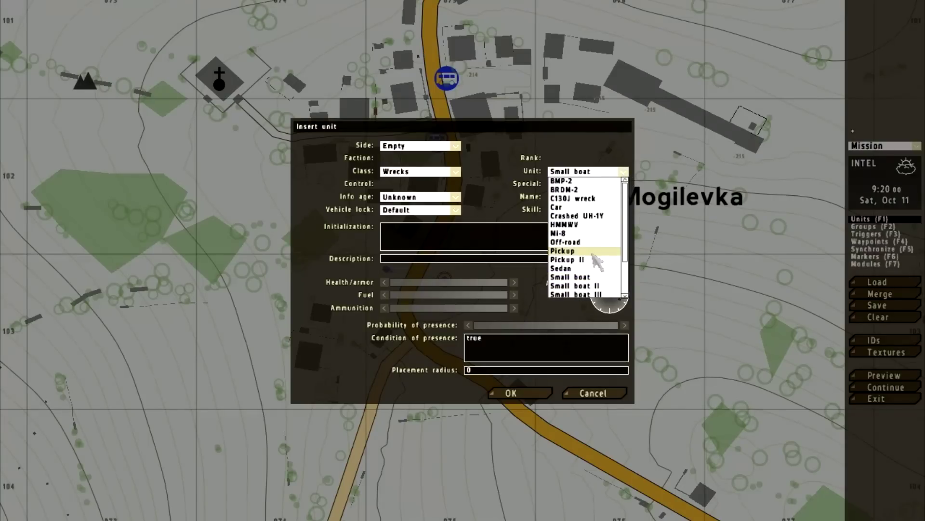
click(565, 243)
click(623, 172)
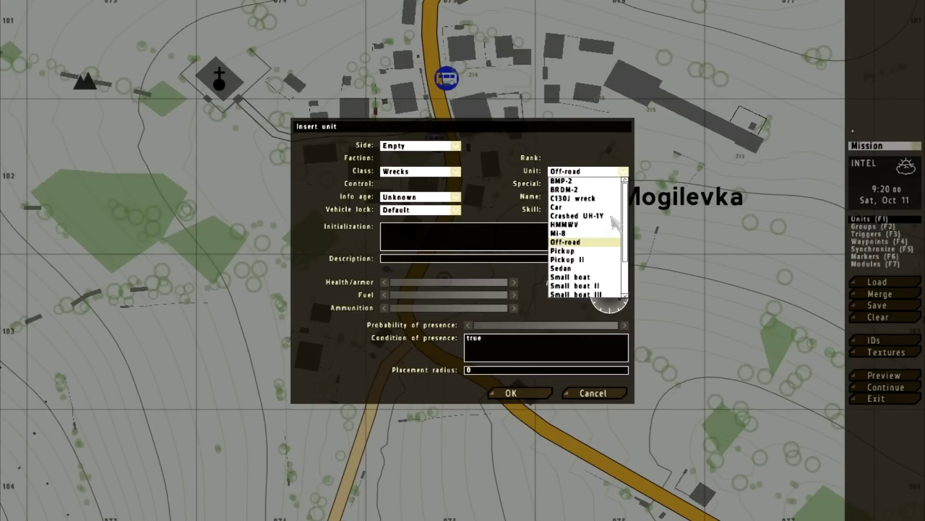
click(591, 255)
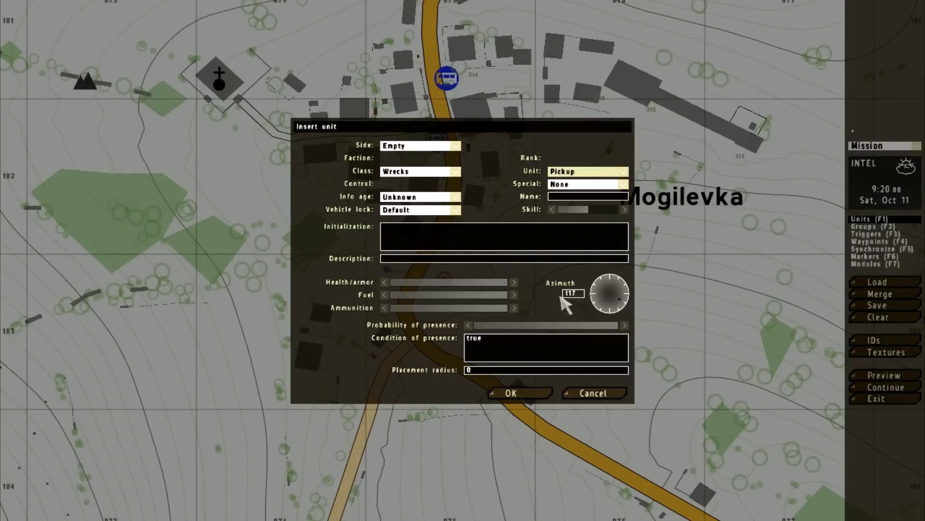
Step: Set the pickup wreck's azimuth to 315 and place it on the map
drag(484, 128, 349, 330)
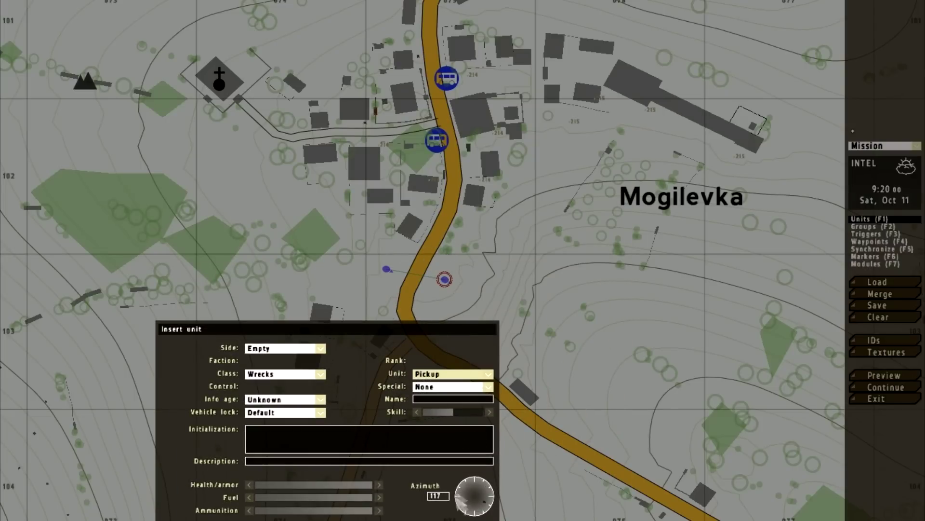
drag(473, 489, 466, 488)
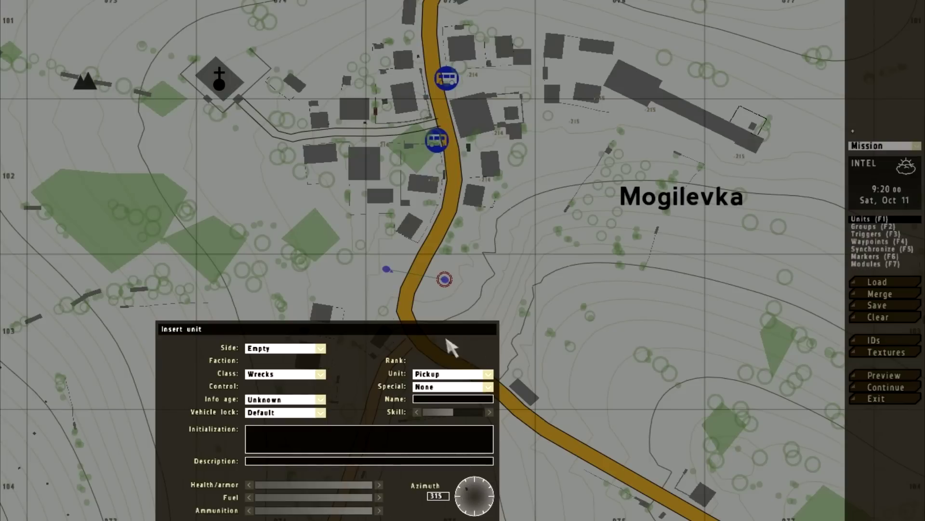
drag(464, 331, 558, 147)
click(458, 413)
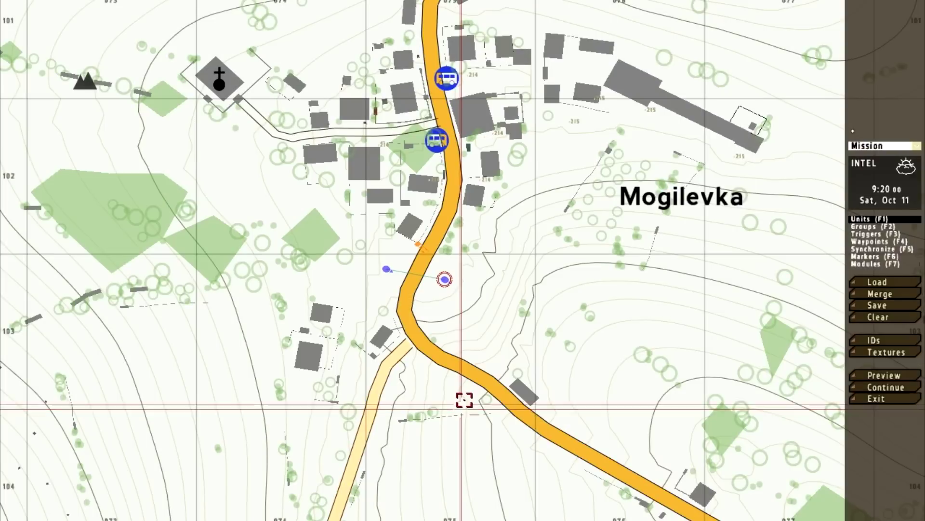
Step: Preview the mission to inspect how the pickup wreck sits between the fence and the road, and abort the preview
scroll(440, 257, down, 3)
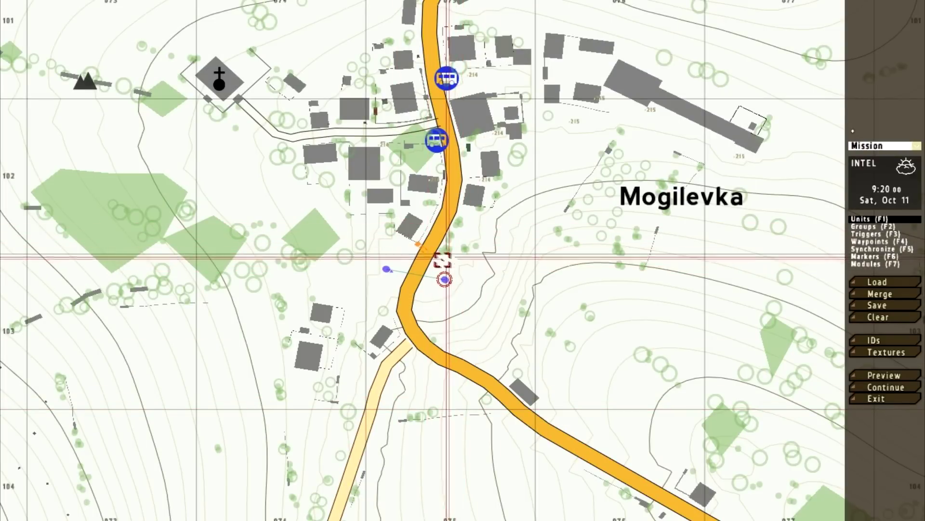
scroll(439, 258, up, 6)
scroll(420, 241, up, 3)
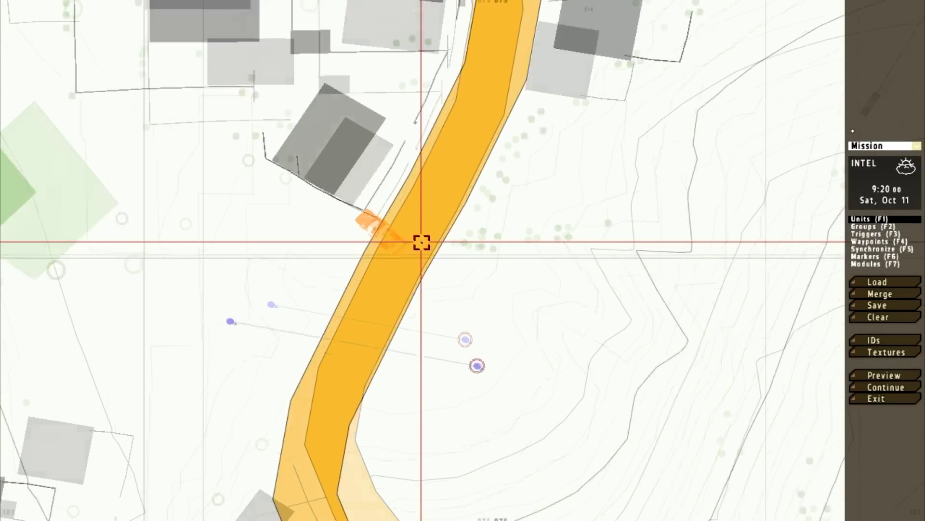
scroll(406, 257, down, 1)
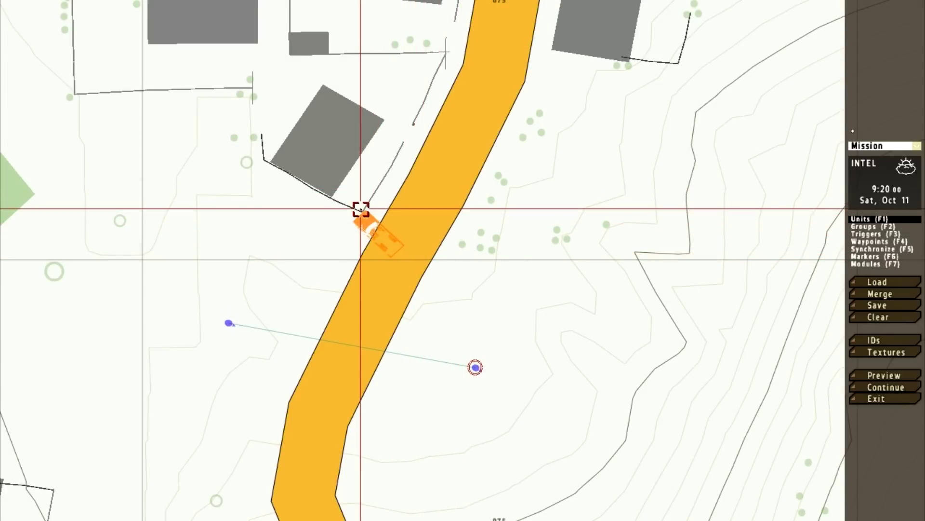
scroll(457, 254, down, 3)
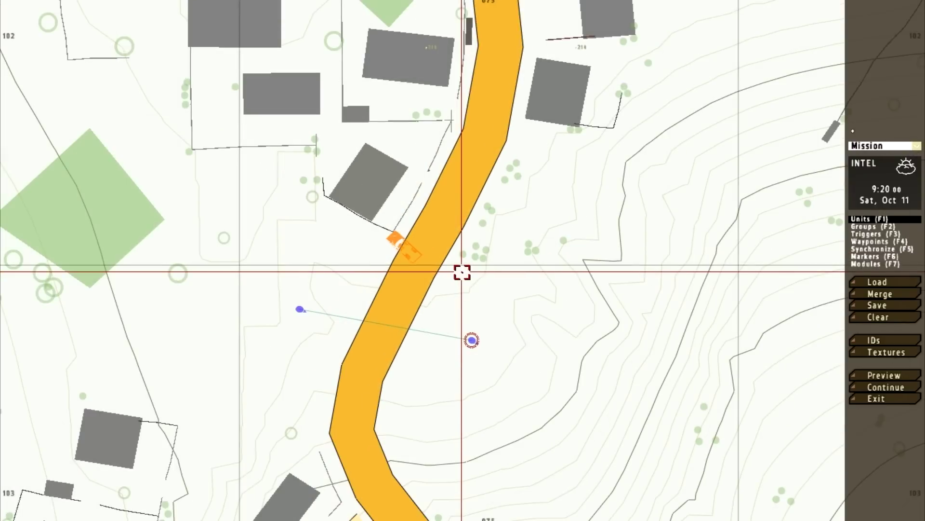
click(902, 376)
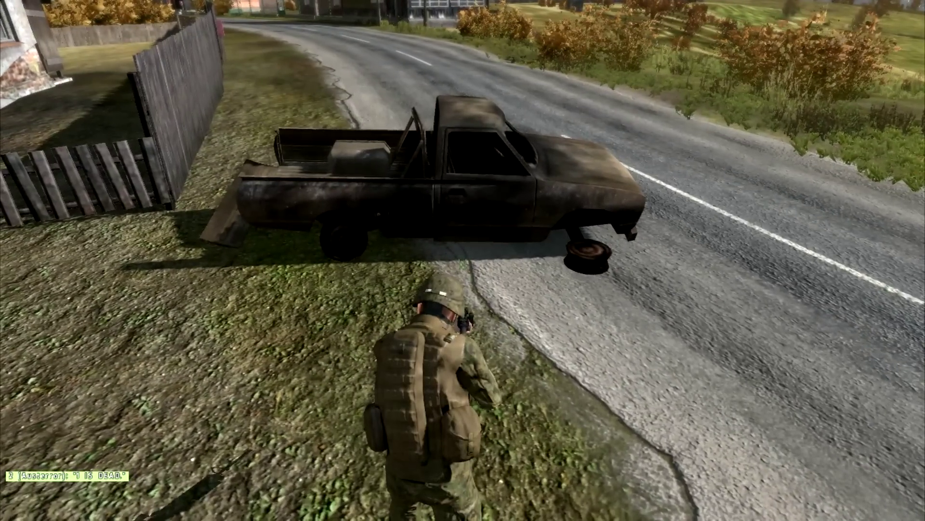
key(Escape)
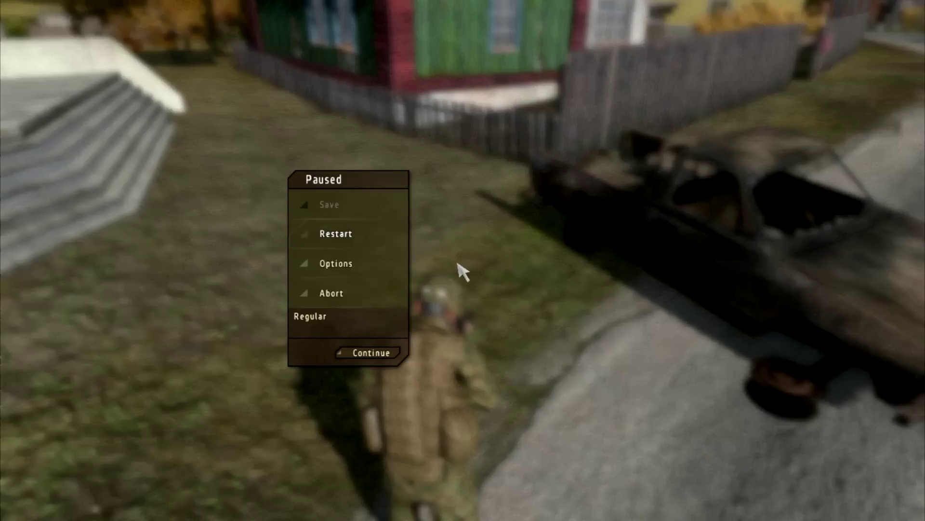
click(343, 292)
click(485, 258)
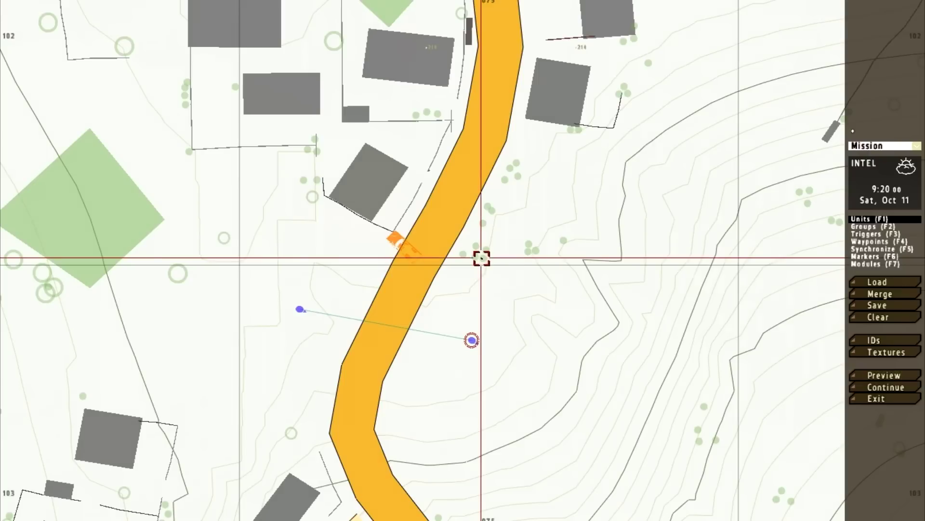
Step: Turn the pickup wreck around so that it faces roughly southeast
double_click(403, 249)
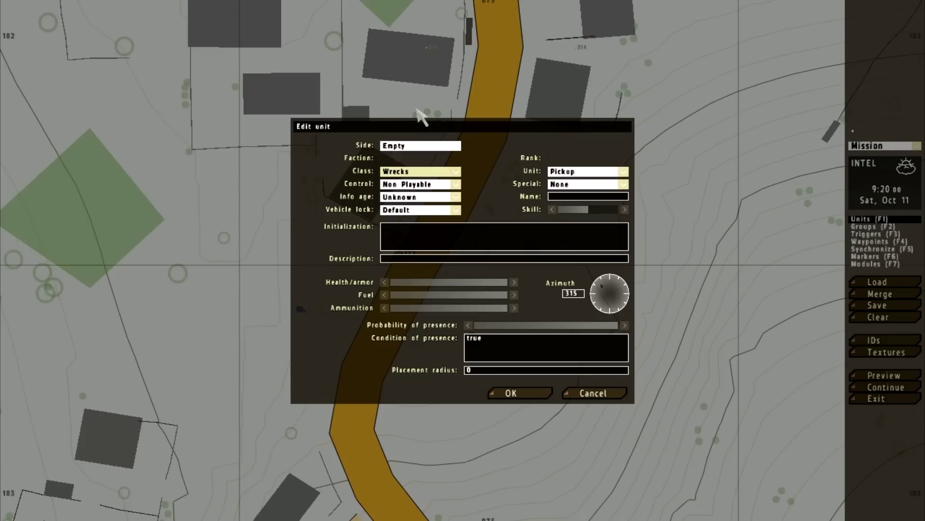
click(625, 311)
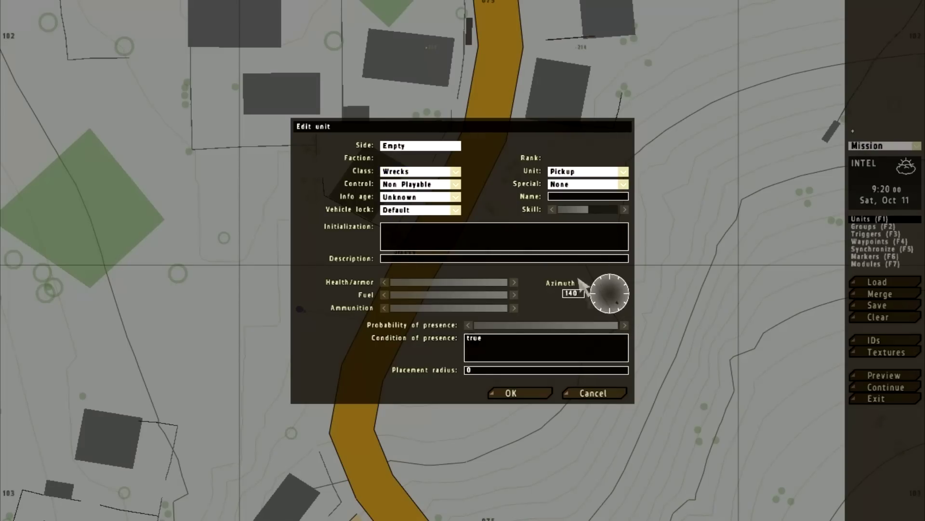
click(626, 306)
click(518, 392)
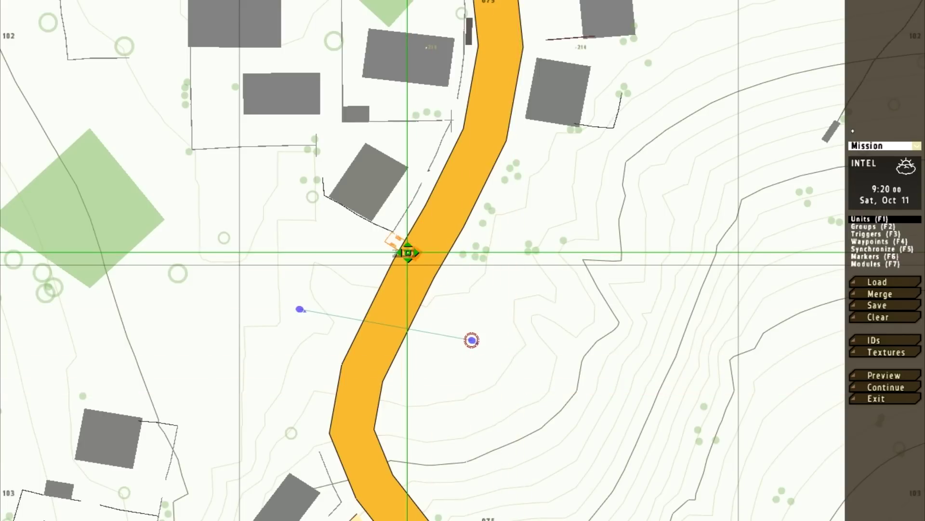
Step: Nudge the pickup wreck slightly northwest toward the house, preview the mission to inspect its placement beside the road, and abort the preview
drag(407, 250, 404, 244)
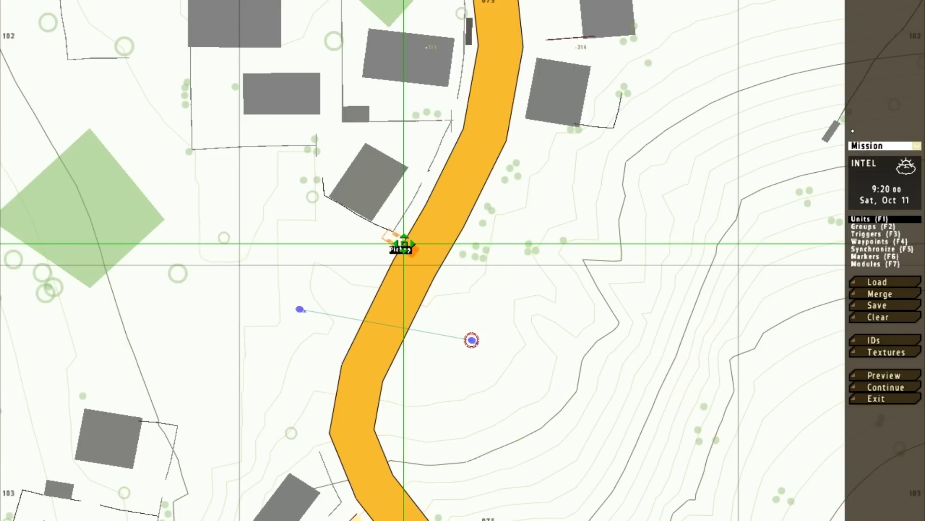
click(864, 376)
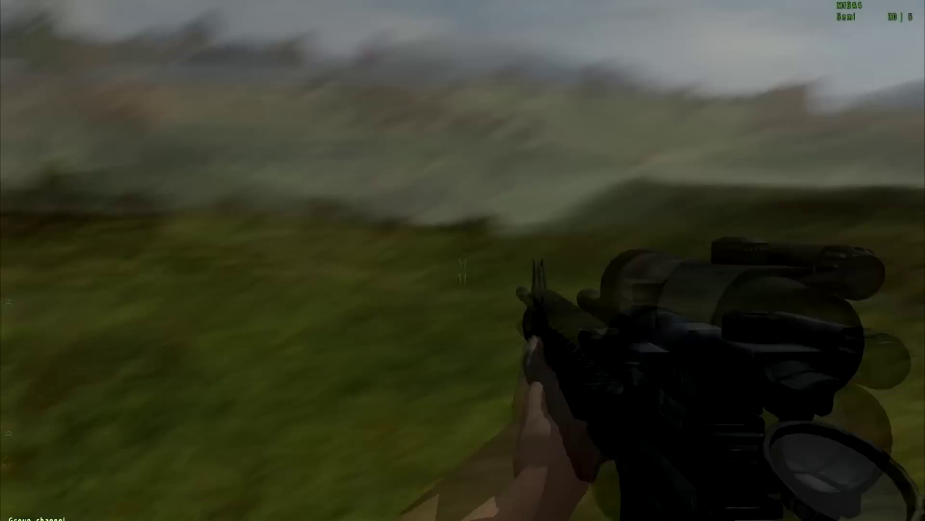
key(KP_Enter)
key(w)
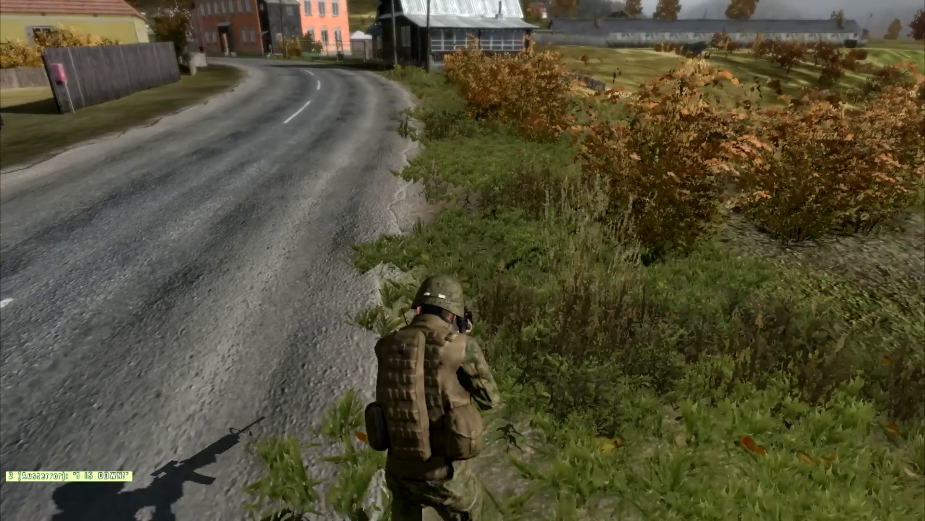
key(Escape)
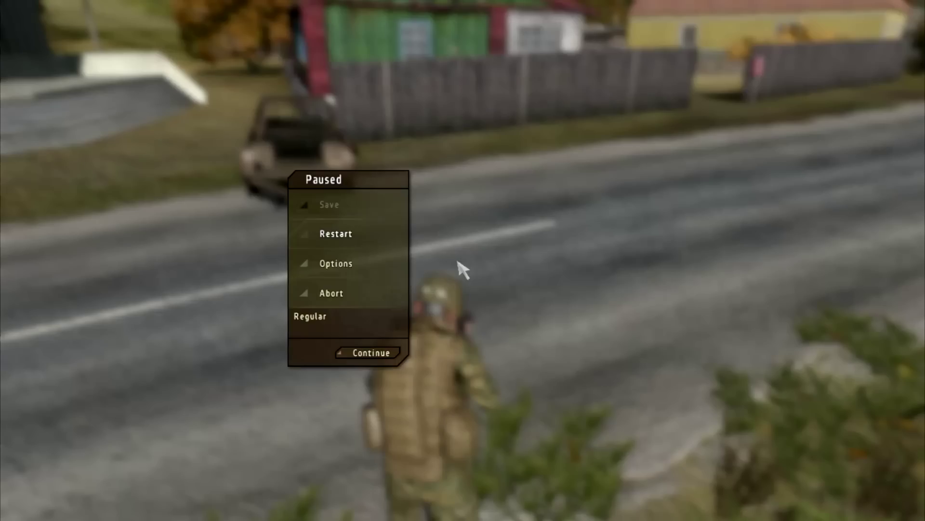
click(358, 295)
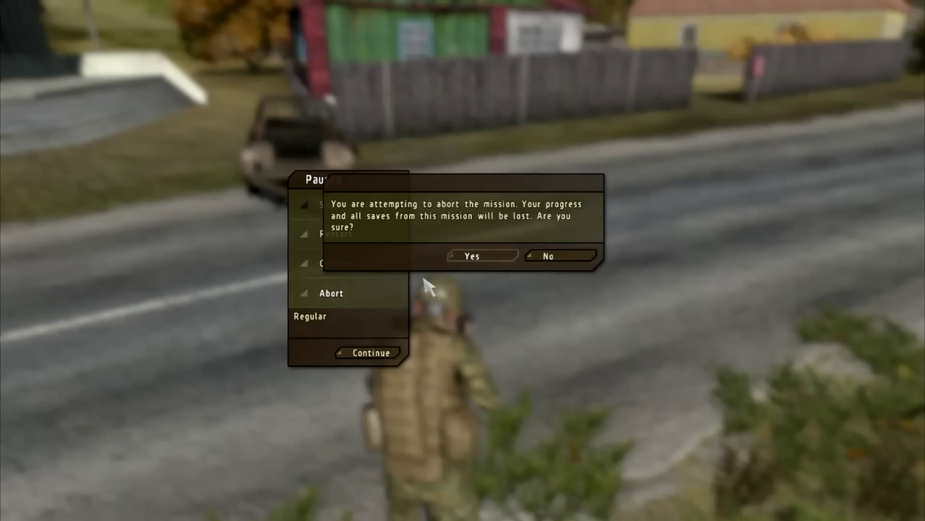
click(482, 257)
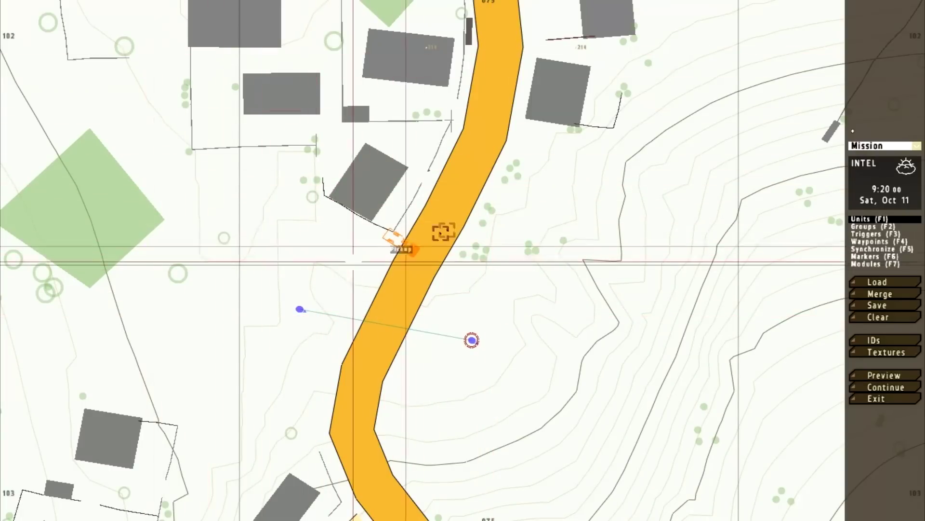
Step: Place an Empty-side Wrecks unit of type Pickup II on the opposite roadside, with its azimuth set to 320
double_click(444, 269)
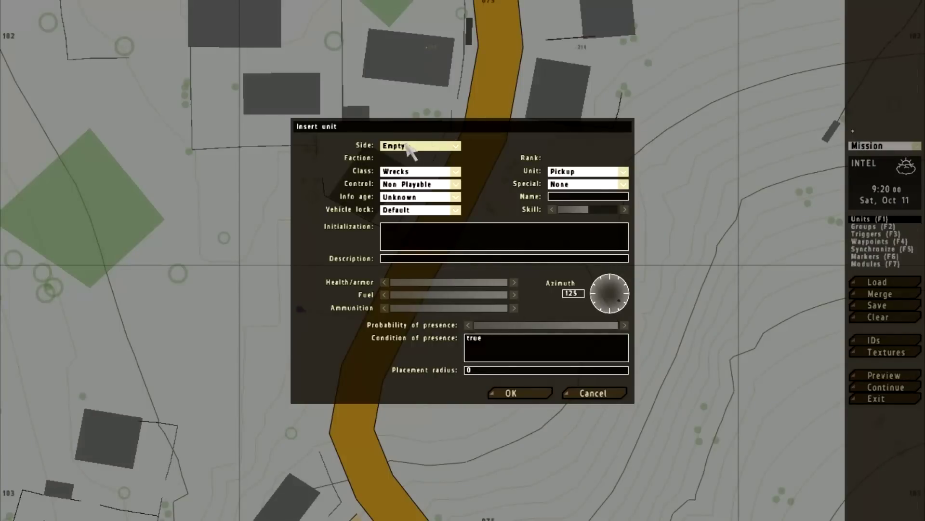
click(457, 145)
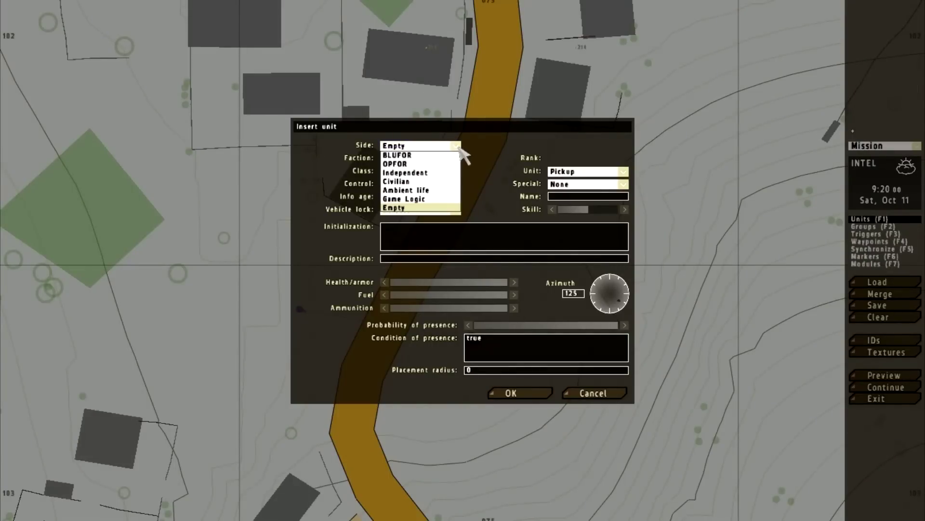
click(457, 147)
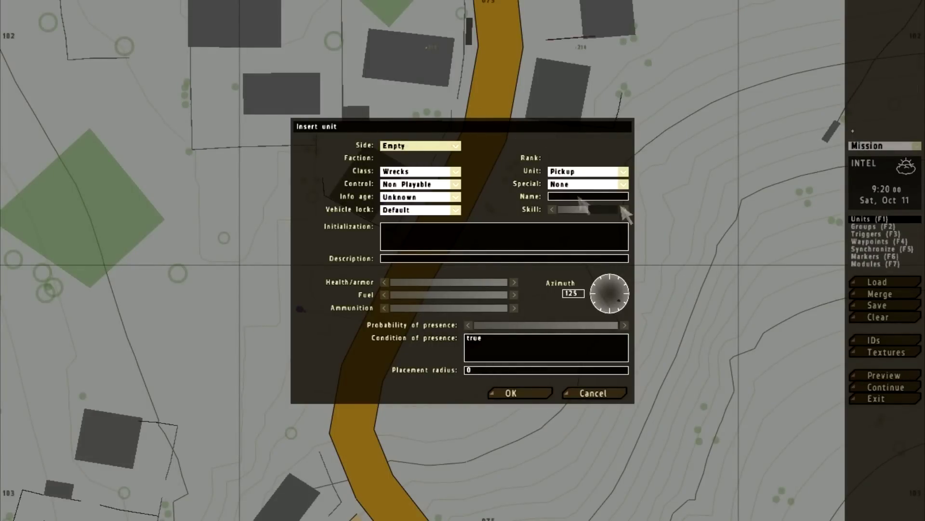
click(626, 172)
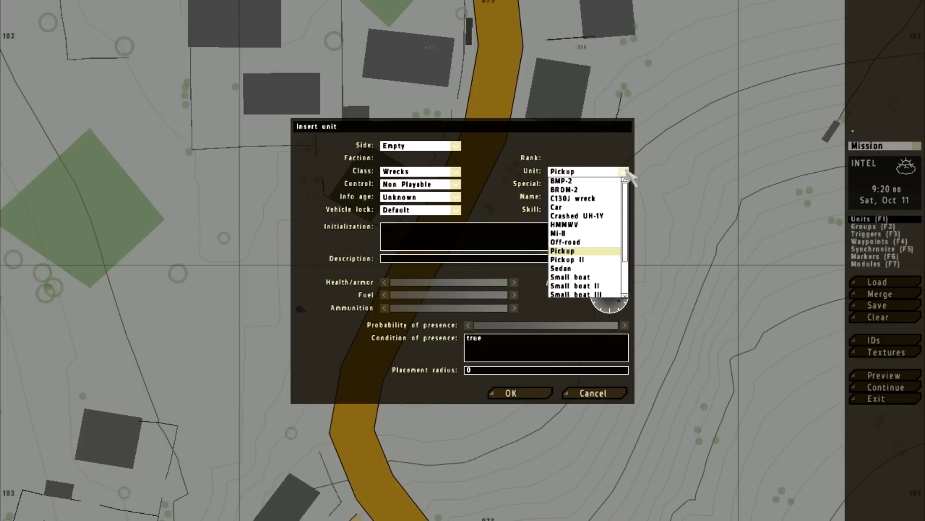
click(579, 260)
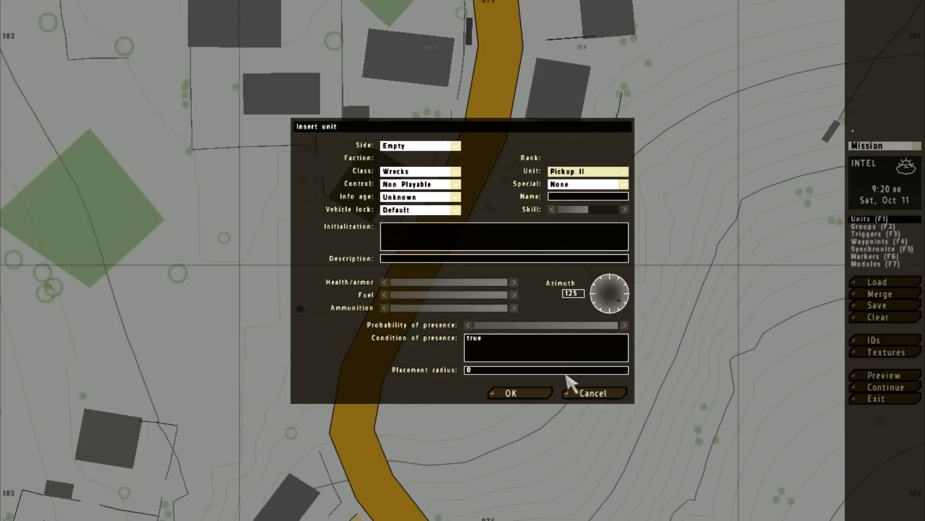
click(600, 285)
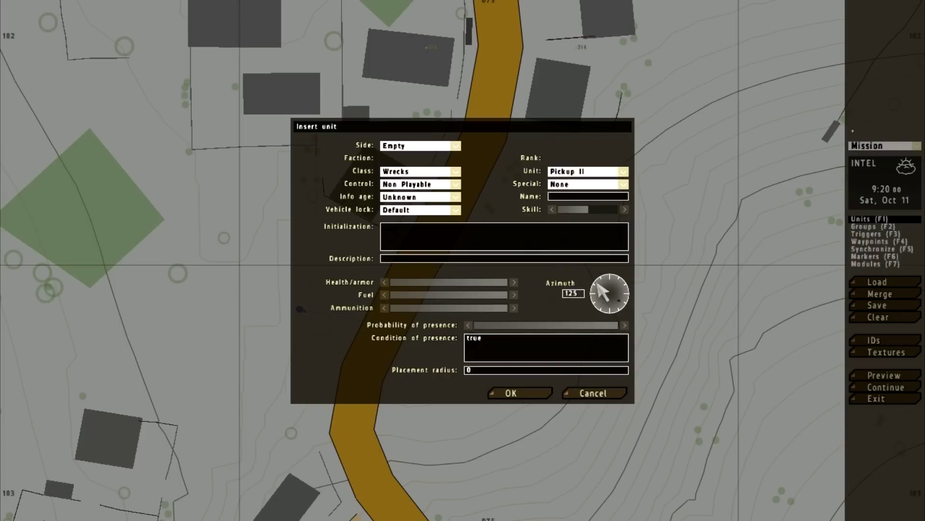
click(527, 396)
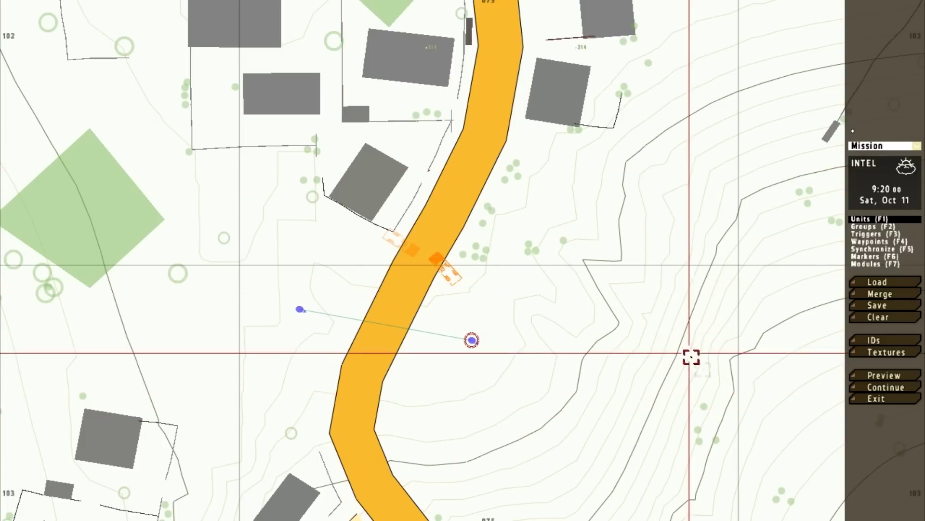
Step: Preview the mission to inspect the two pickup wrecks across the road from each other and the store front, and abort the preview
click(889, 377)
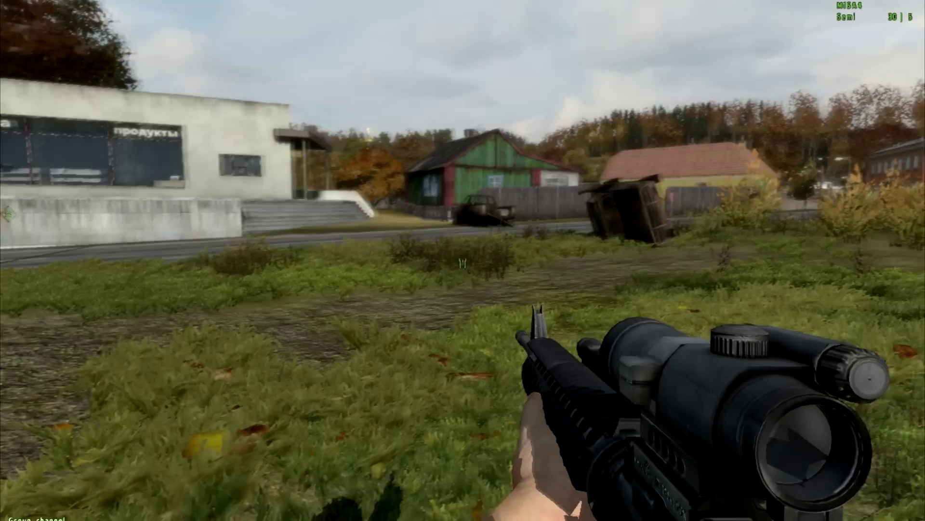
key(z)
key(w)
key(c)
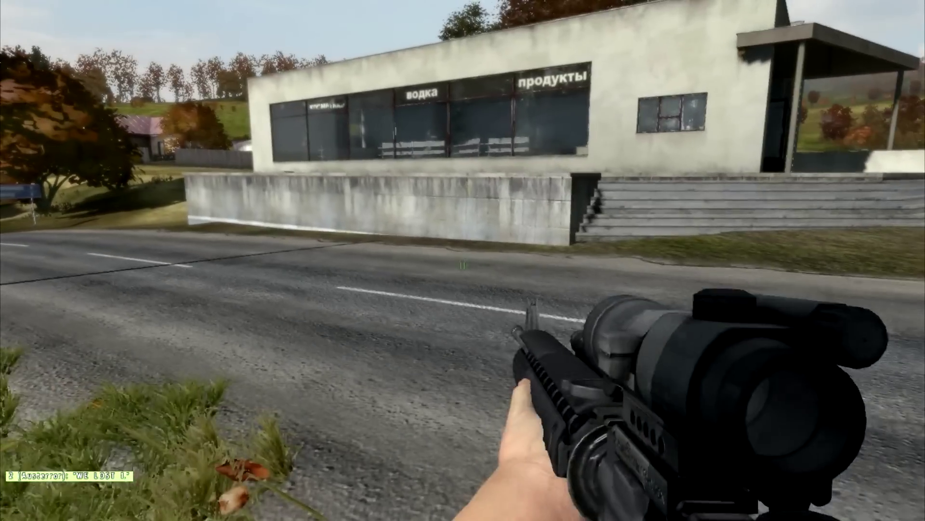
key(Escape)
click(336, 302)
click(452, 257)
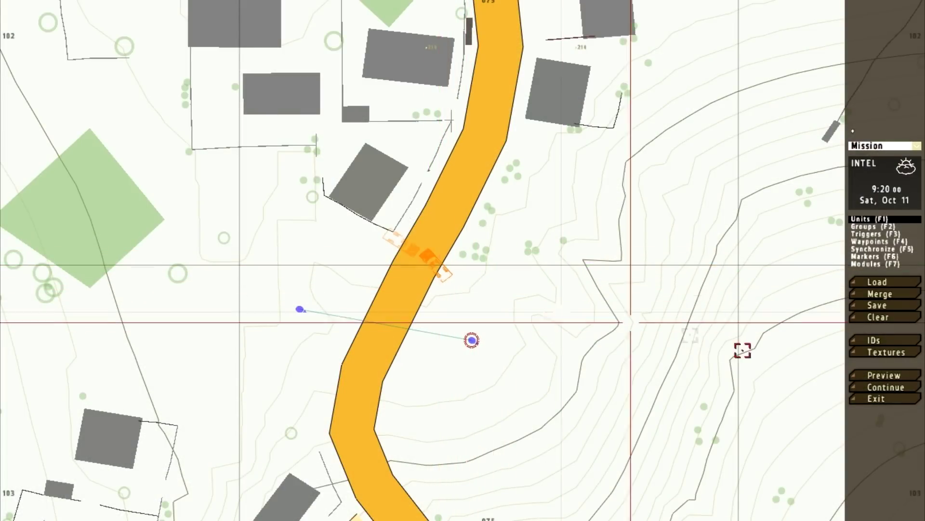
Step: Preview the mission again and walk up to the two wrecks to examine the gap they leave on the road
click(897, 376)
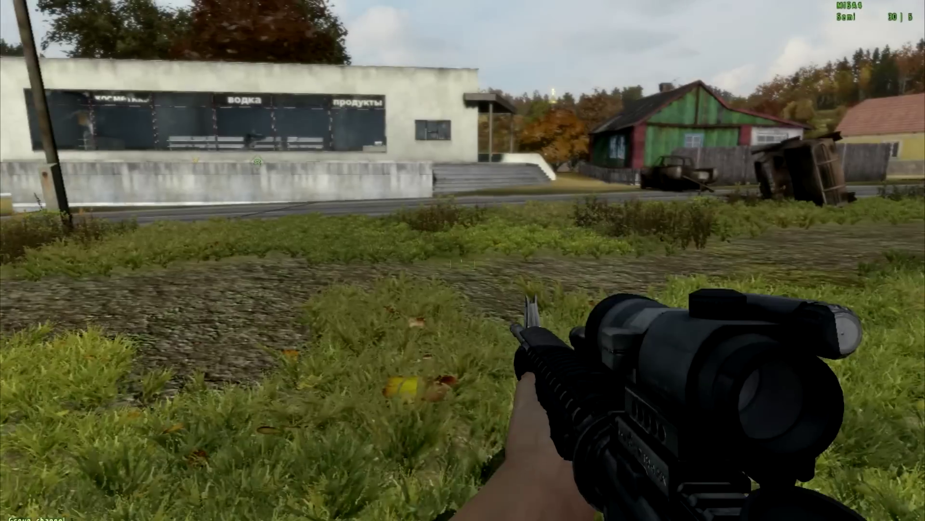
key(z)
key(w)
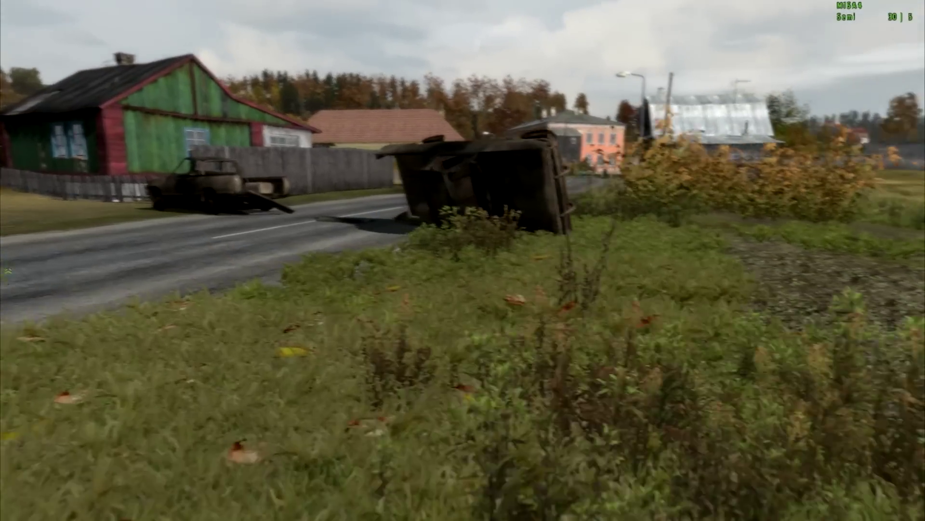
key(w)
key(z)
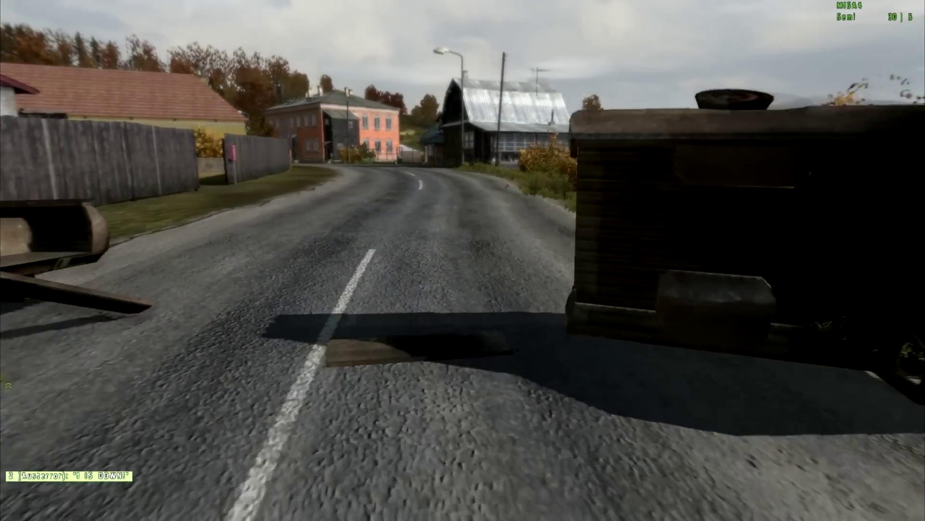
key(s)
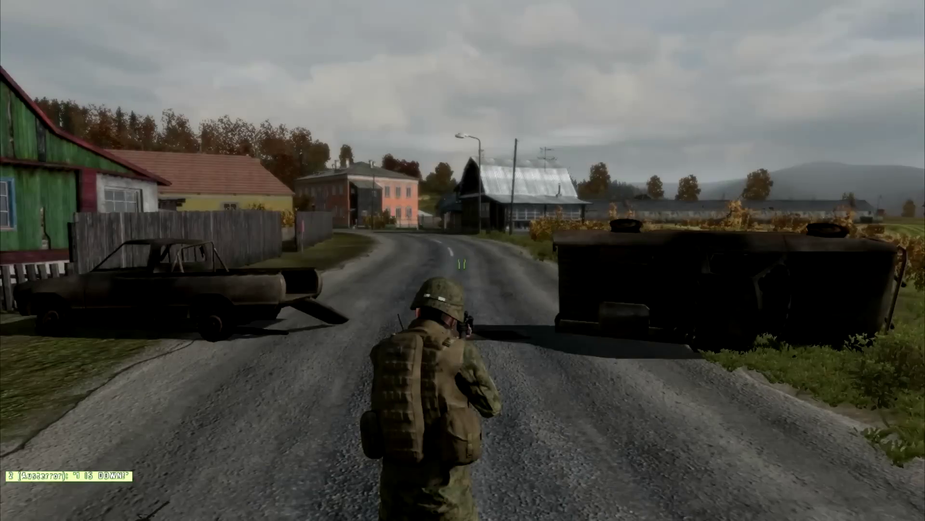
Step: Walk along the road and the store's concrete wall to examine the surroundings, and abort the preview
key(w)
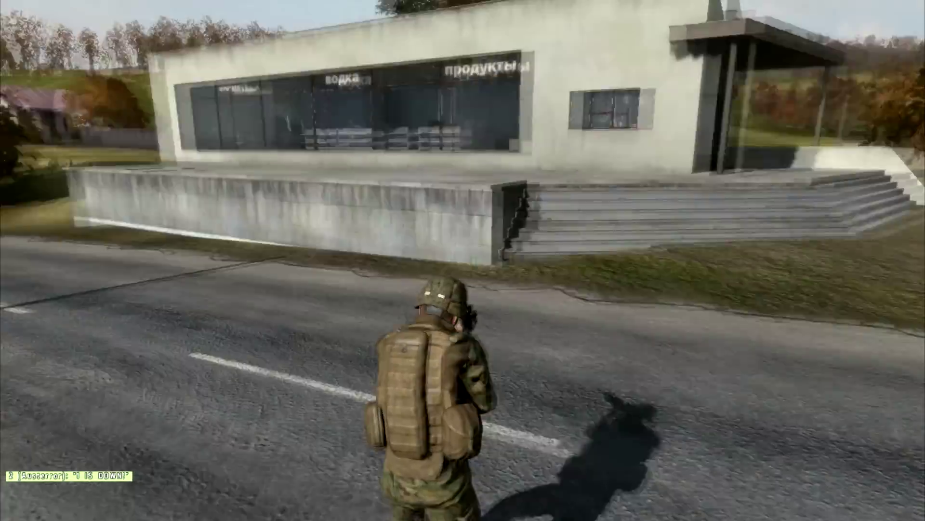
key(w)
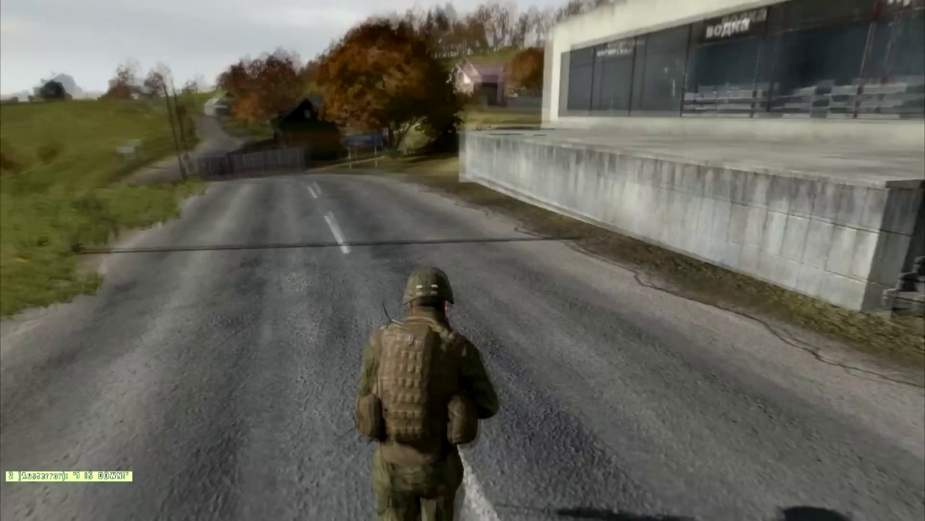
key(w)
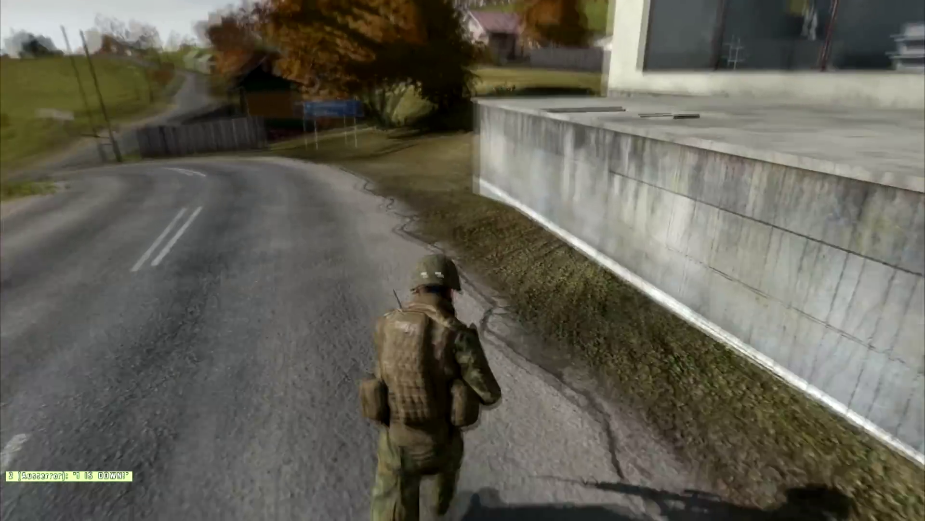
key(w)
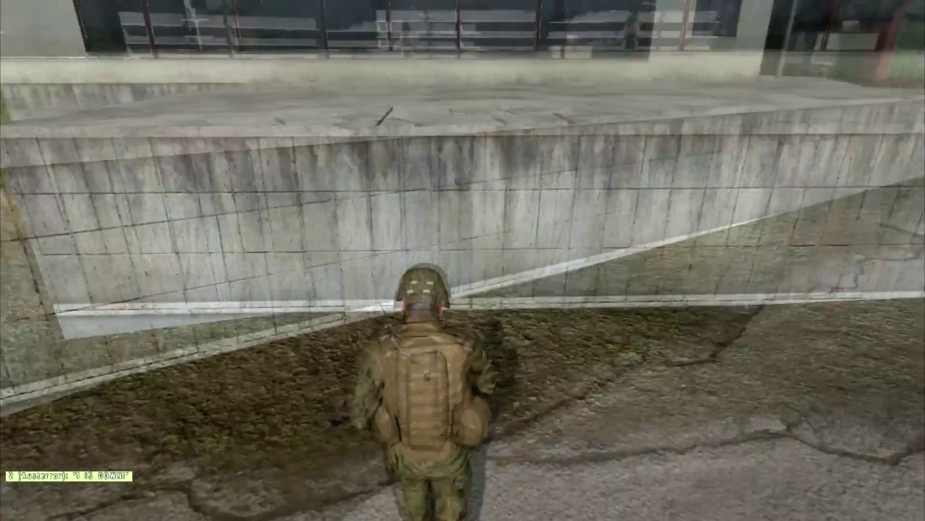
key(w)
key(w)
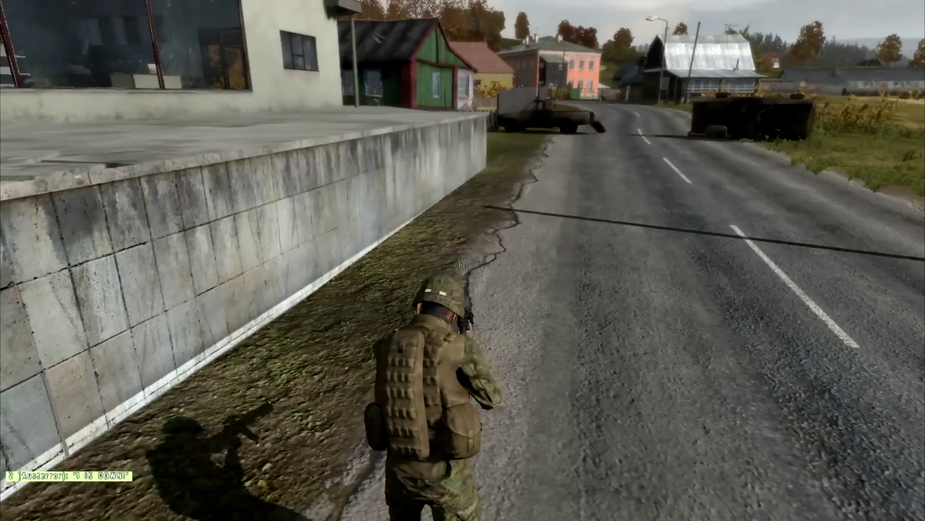
key(Escape)
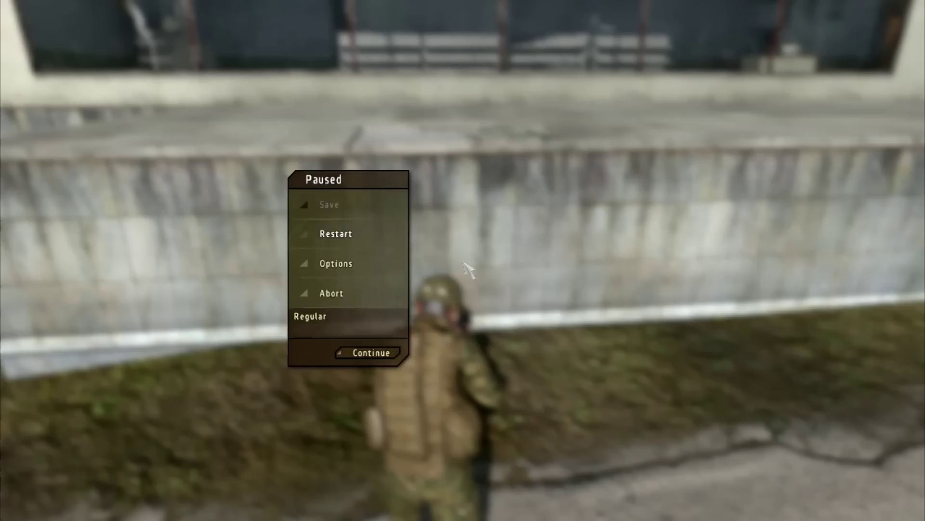
click(338, 293)
click(483, 251)
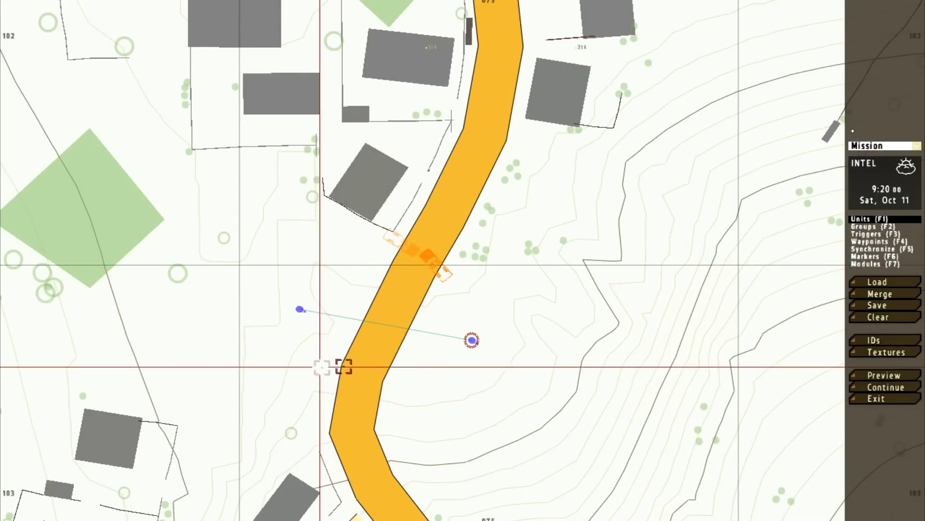
Step: Start a new Empty-side unit at the roadside and browse the Wrecks and Static classes for suitable scene objects
double_click(343, 344)
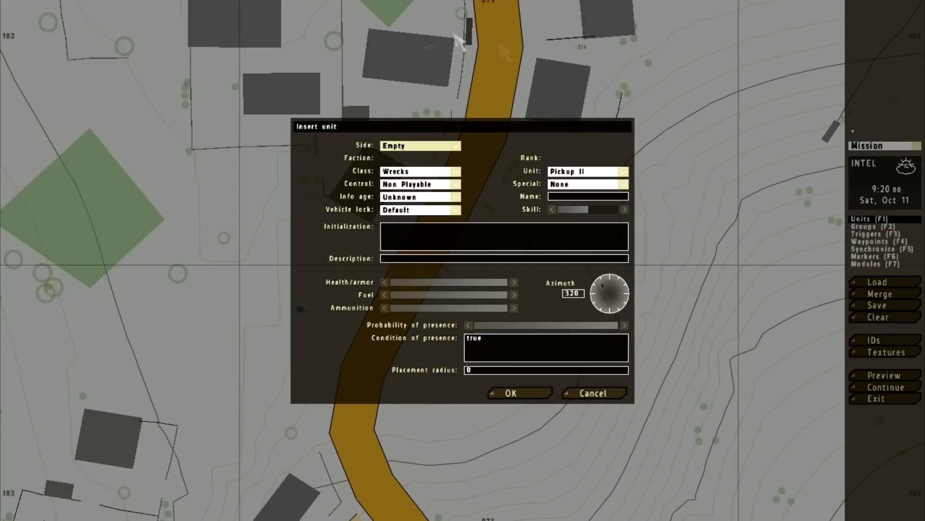
click(623, 172)
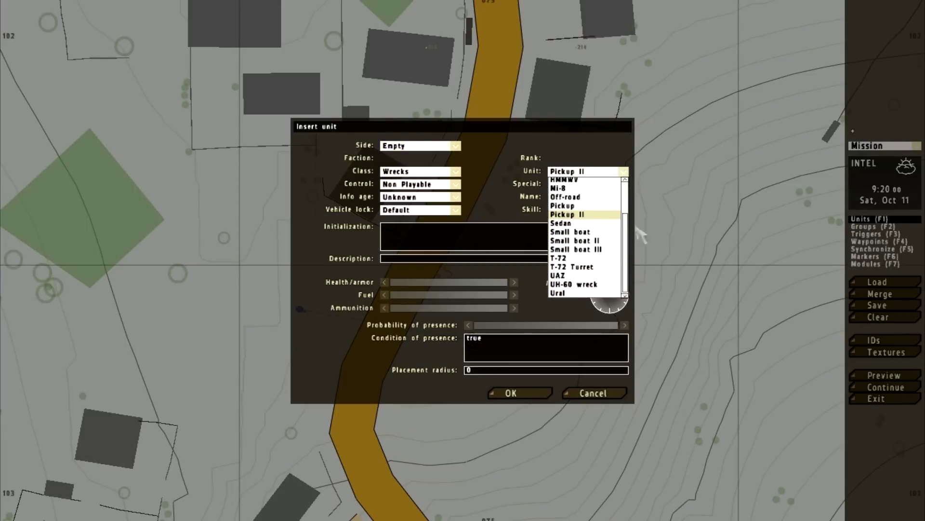
click(624, 171)
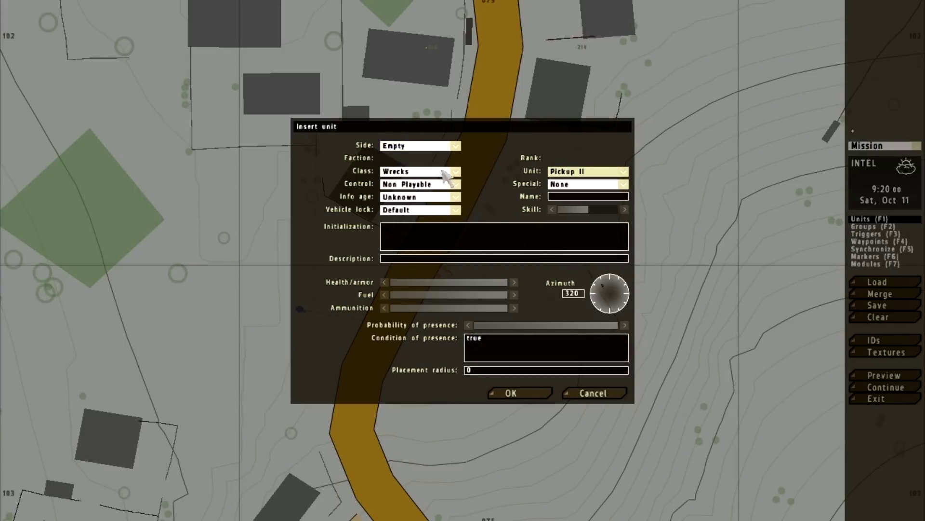
click(456, 173)
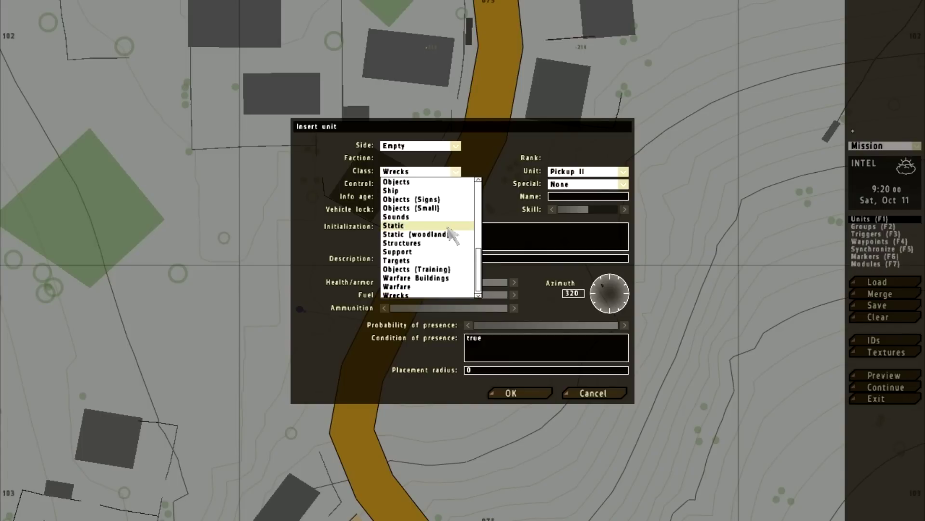
click(424, 225)
click(624, 173)
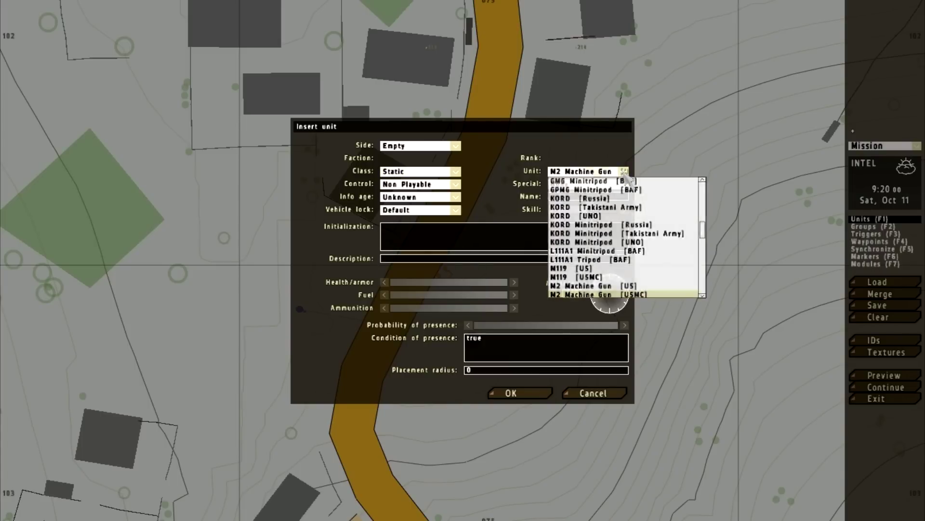
click(624, 172)
click(456, 172)
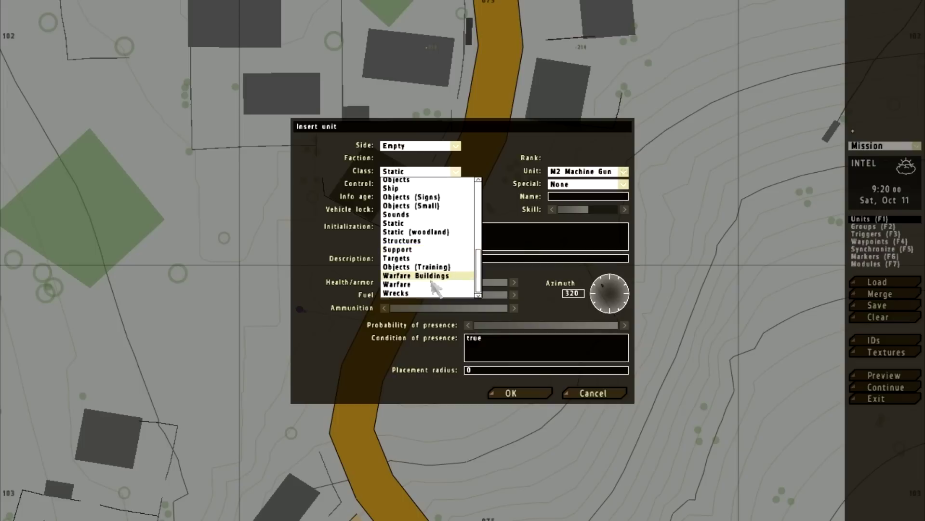
click(428, 294)
click(624, 172)
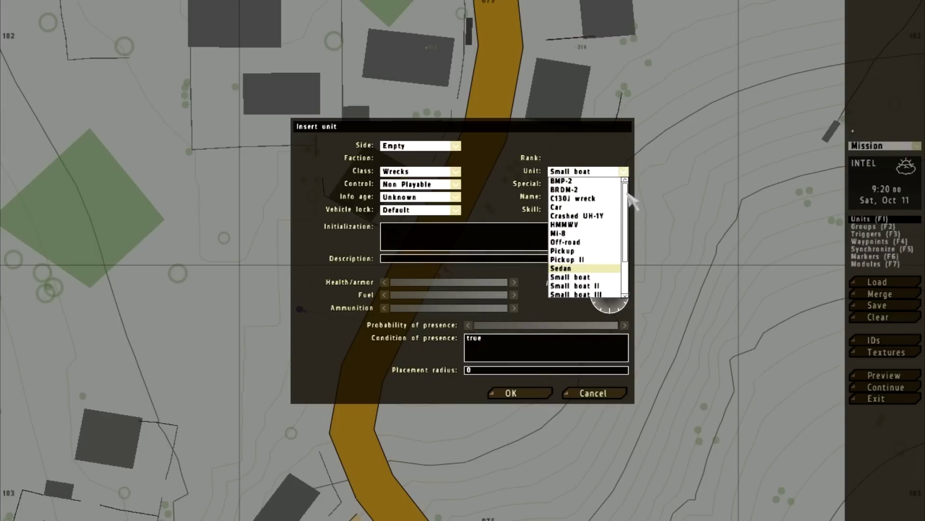
click(626, 175)
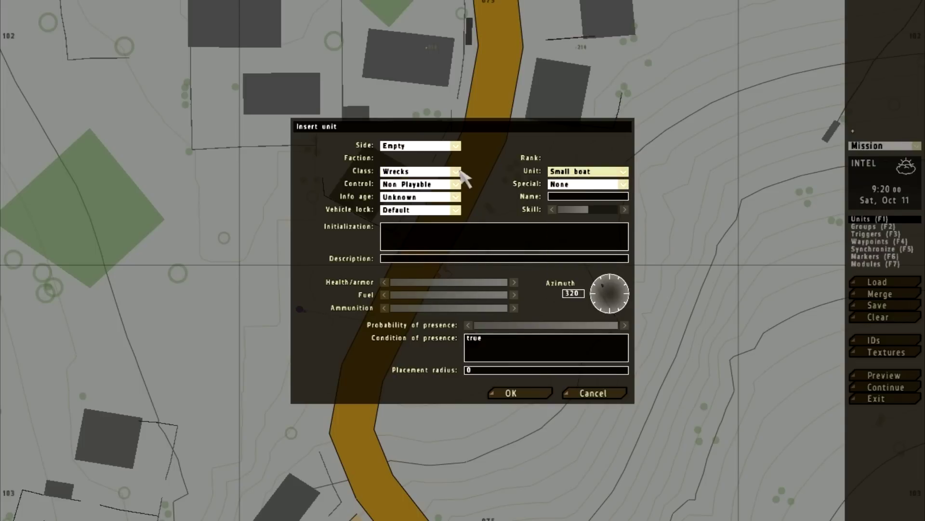
Step: Place an Empty-side Objects unit of type Rubble with azimuth 210, and position it on the roadside by the store's wall corner
click(456, 173)
click(417, 183)
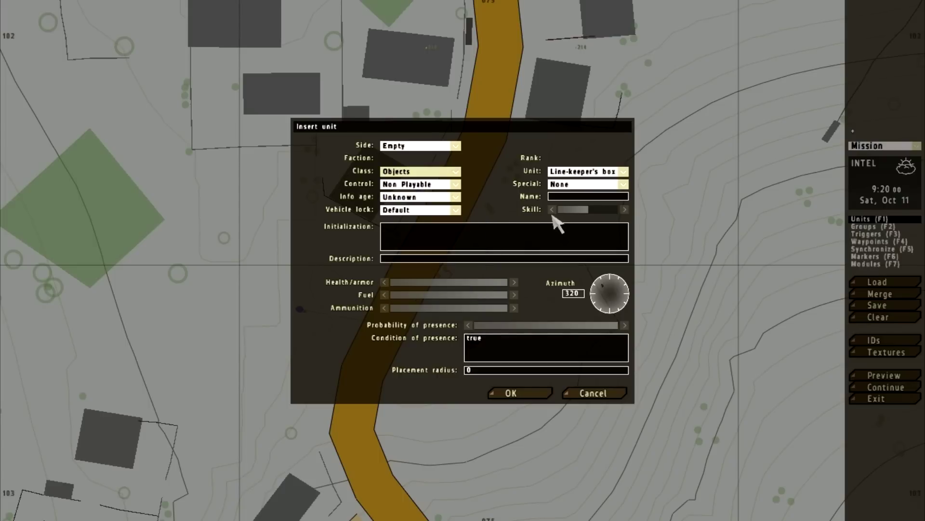
click(624, 173)
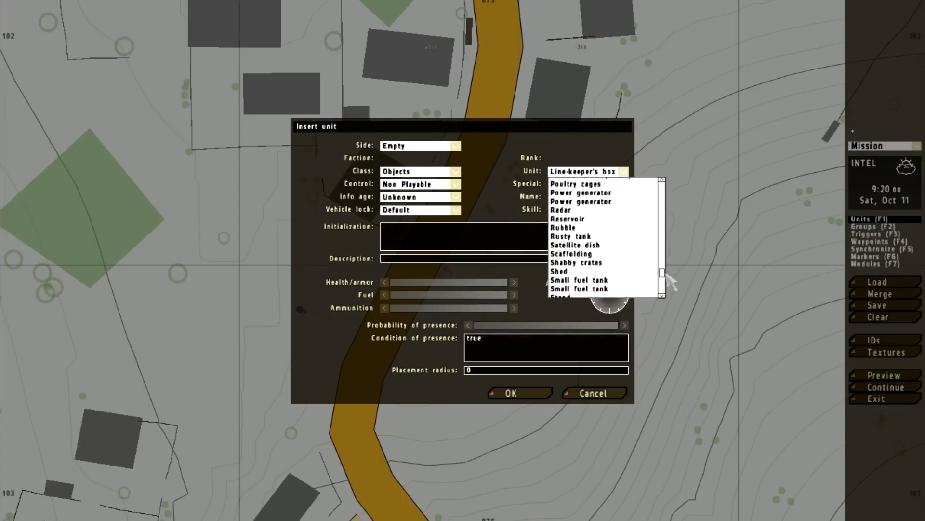
scroll(667, 274, up, 3)
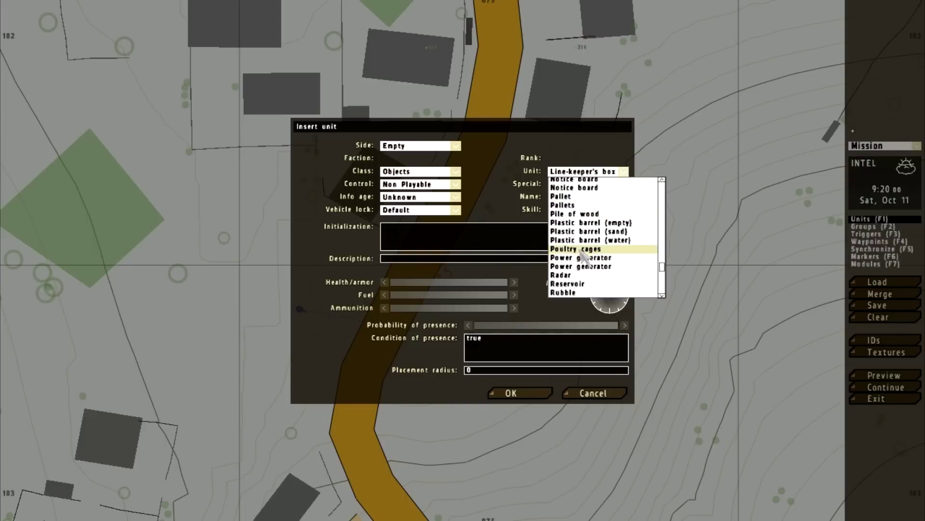
click(574, 284)
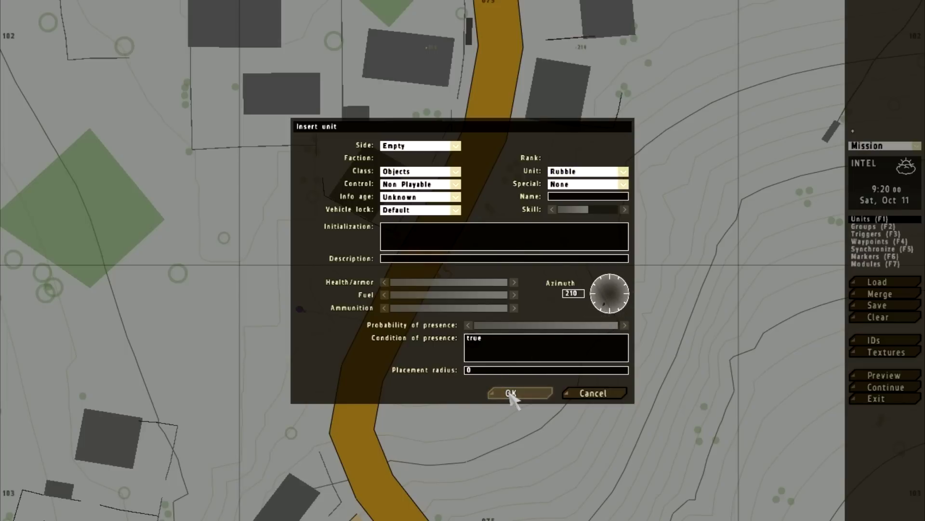
click(511, 393)
drag(383, 349, 352, 347)
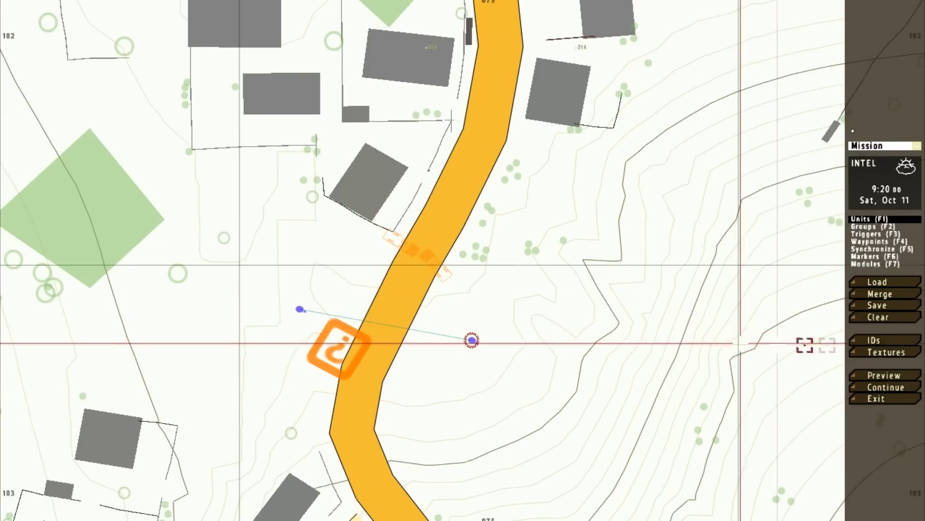
Step: Preview the mission and walk across the road to the rubble, circling it to inspect how it meets the wall's corner
click(881, 378)
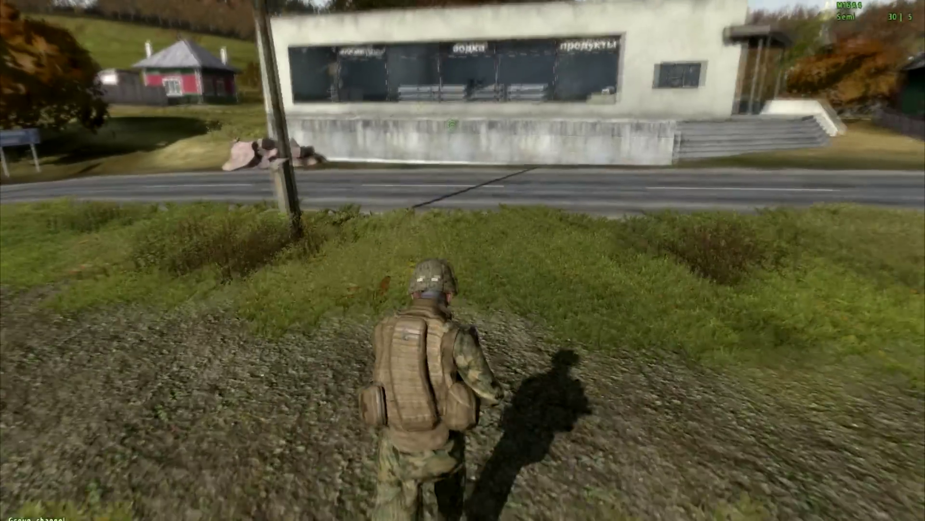
key(w)
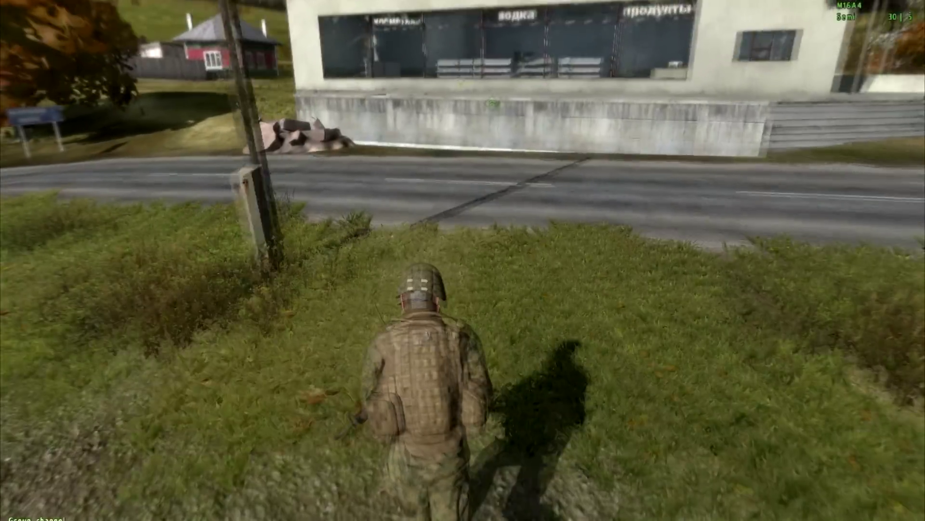
key(w)
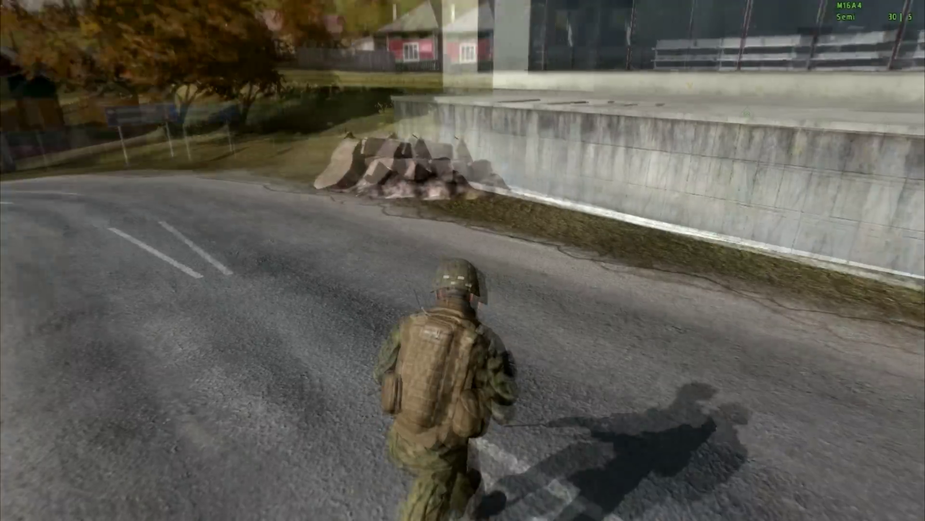
key(w)
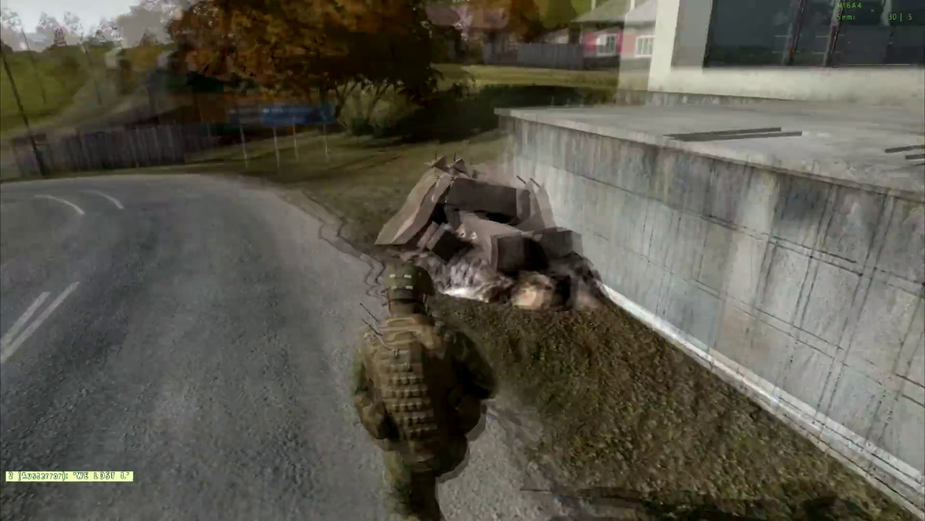
key(w)
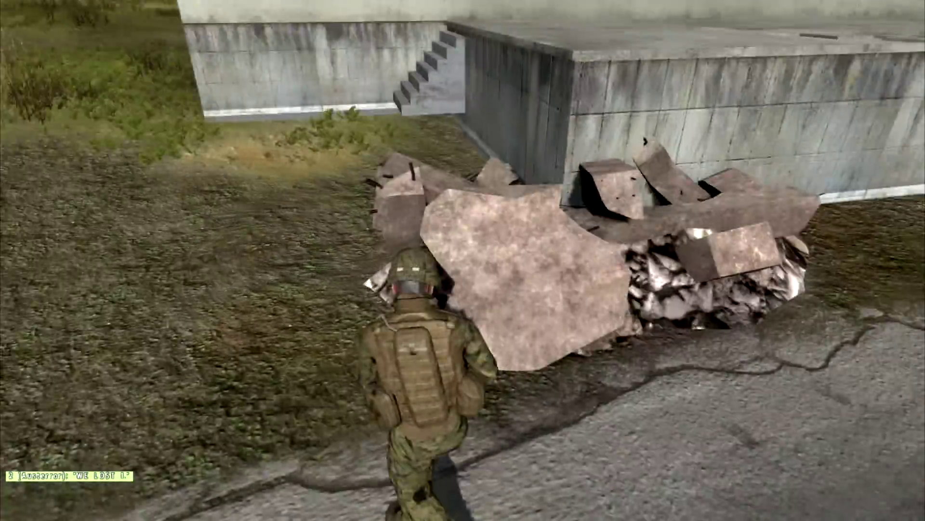
key(w)
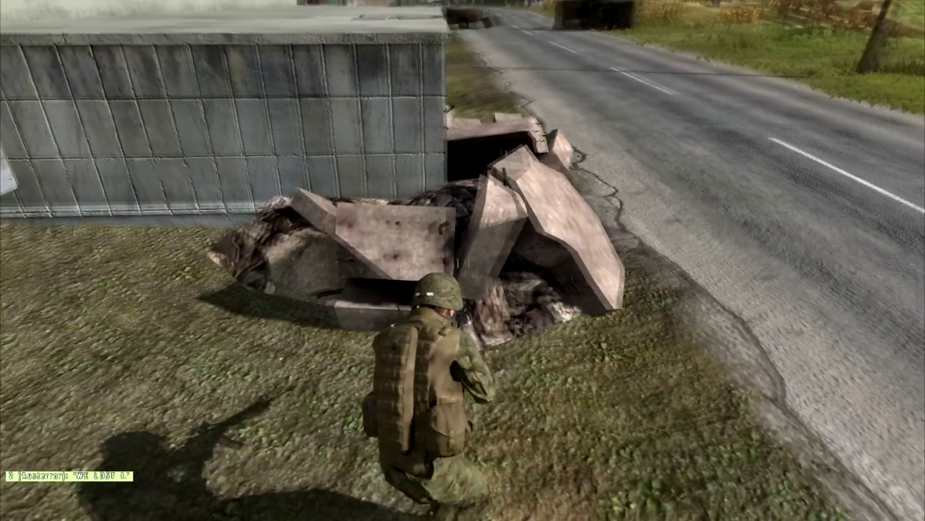
key(w)
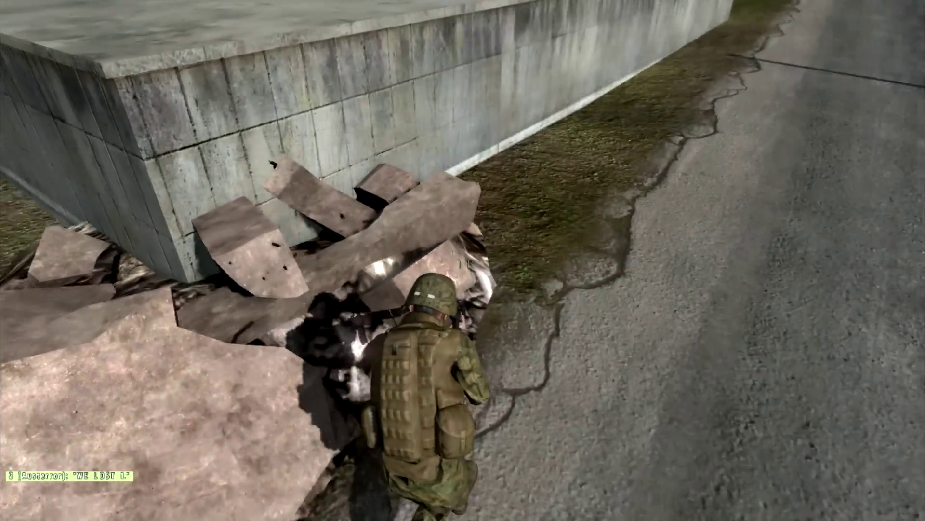
Step: Step back onto the road to examine the rubble against the store front, and abort the preview
drag(463, 260, 588, 212)
key(s)
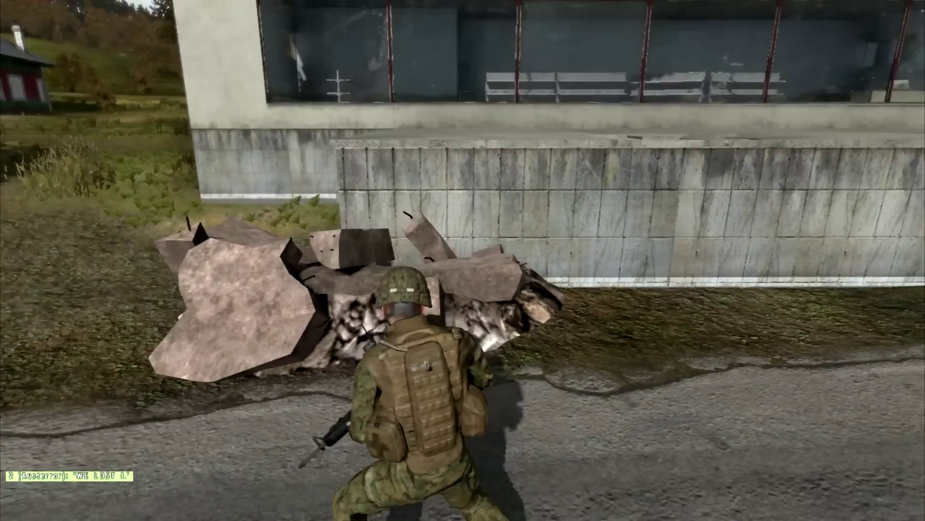
key(c)
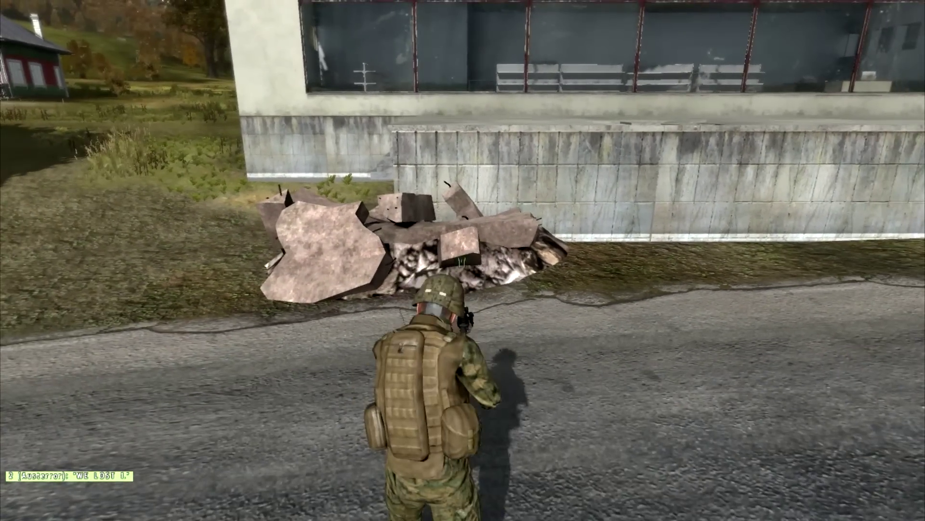
key(Escape)
click(352, 295)
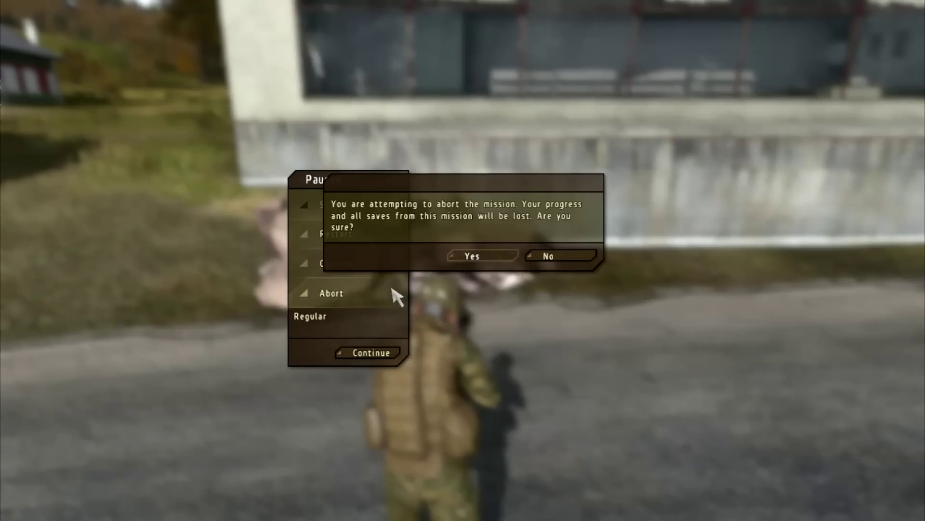
click(473, 257)
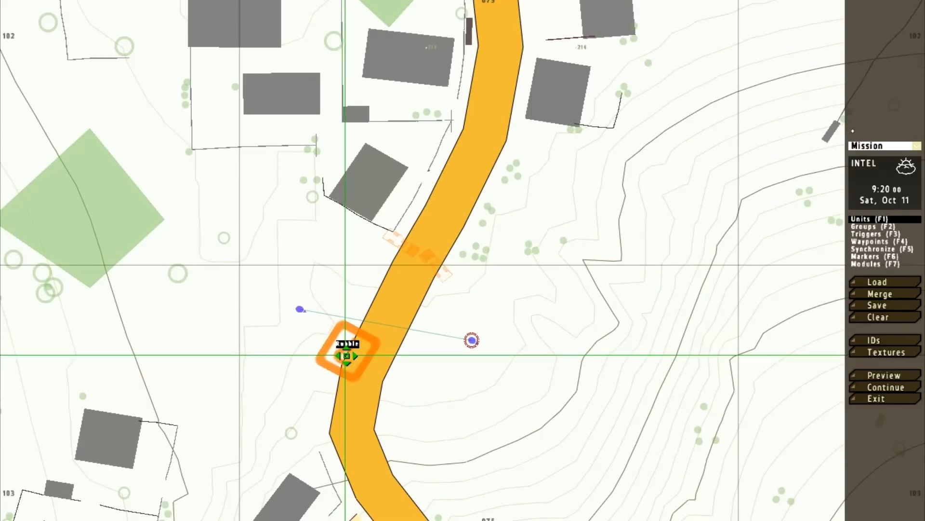
Step: Preview the mission again and walk along the road to inspect the rubble's position relative to the road and the two pickup wrecks
click(887, 375)
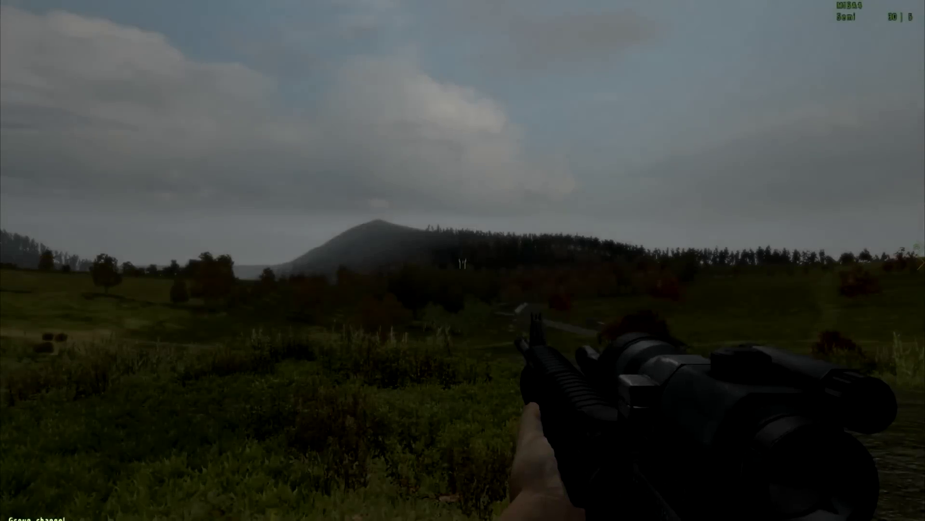
key(KP_Enter)
key(w)
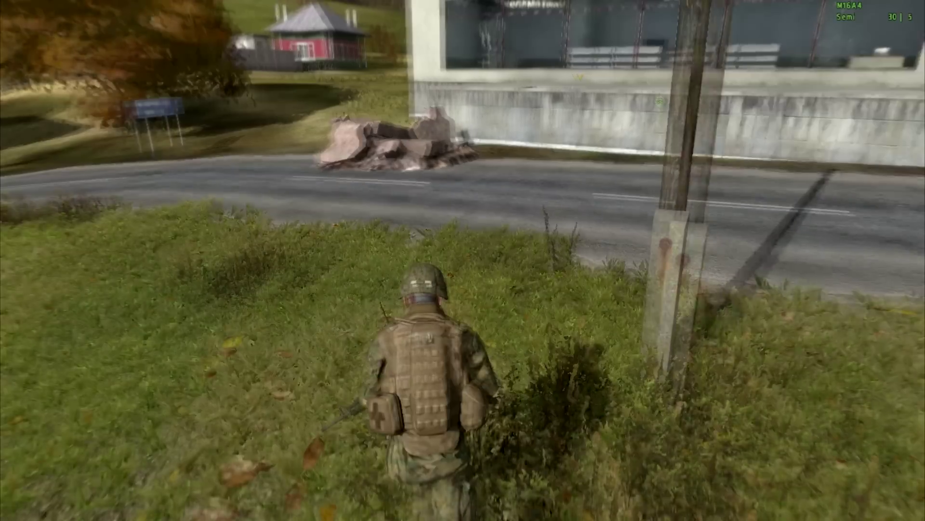
key(w)
key(w)
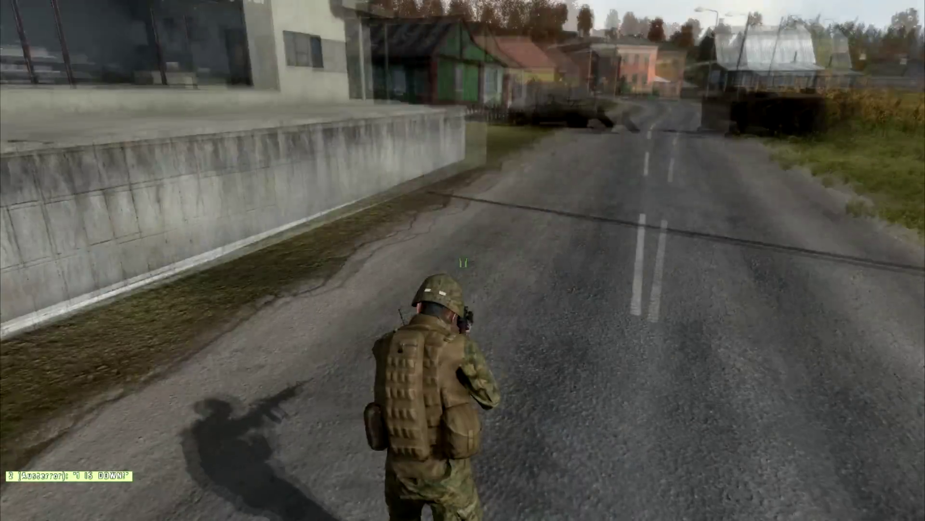
key(w)
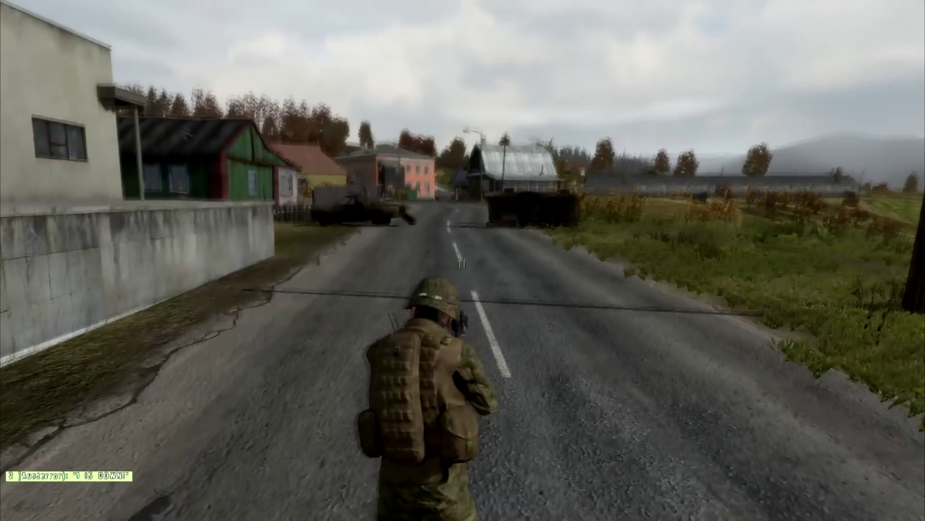
key(w)
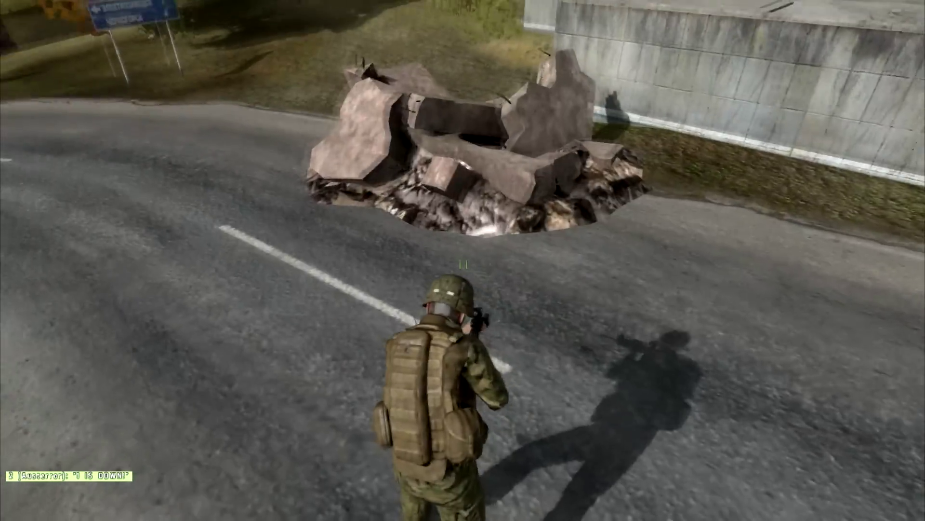
key(w)
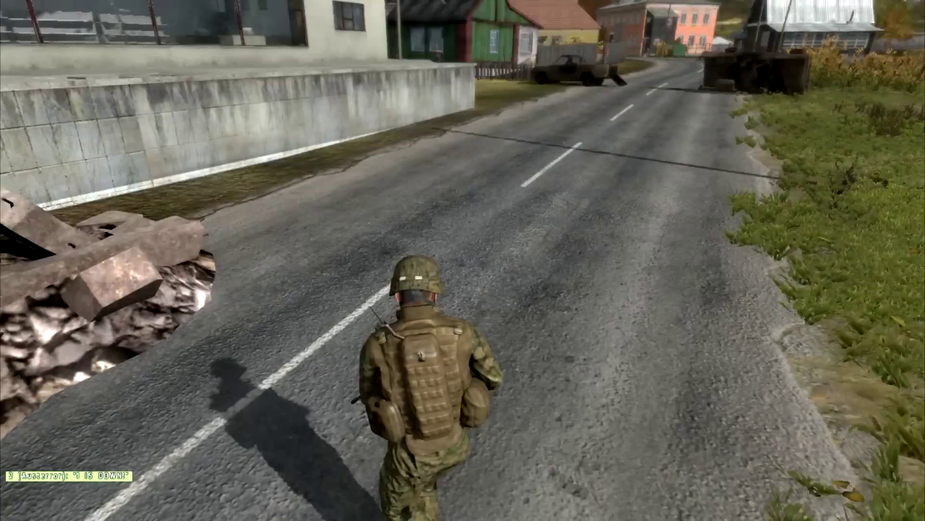
key(w)
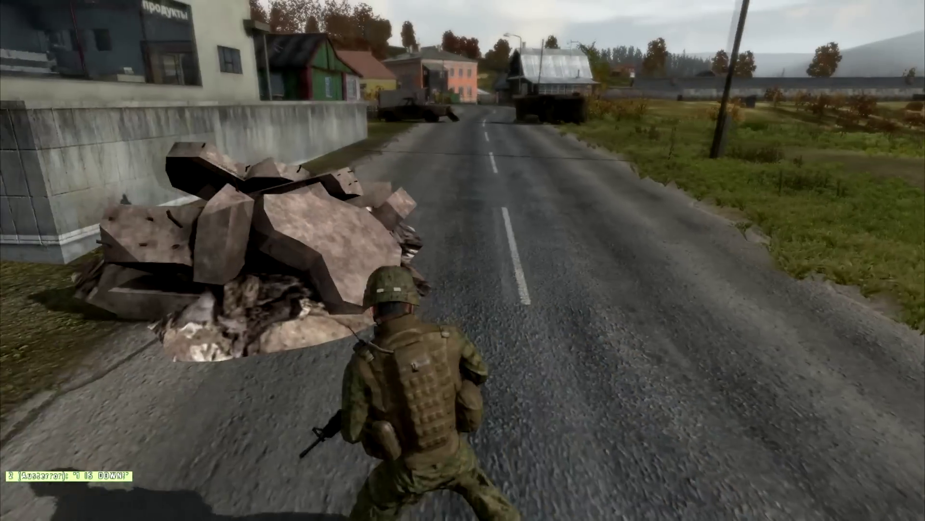
Step: Walk behind the rubble to the concrete stairs and examine the open corner beside the store's wall
key(w)
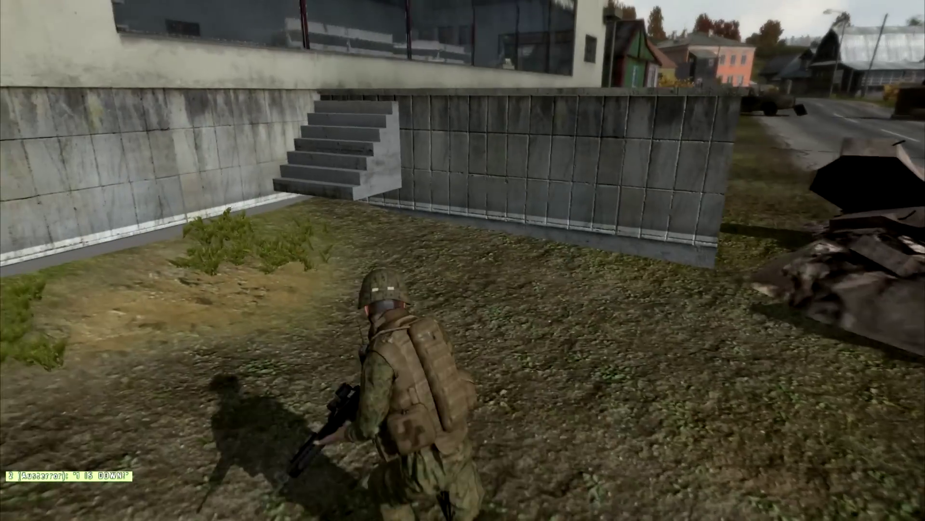
key(w)
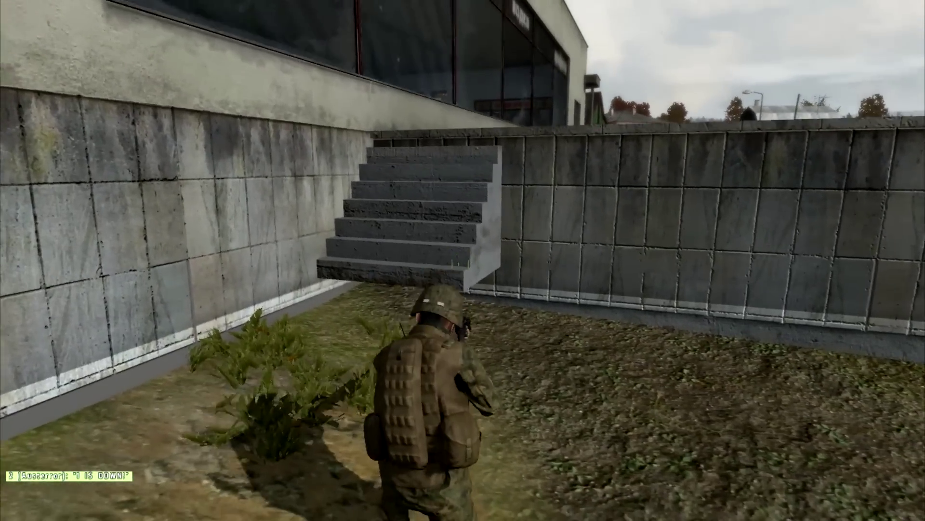
key(w)
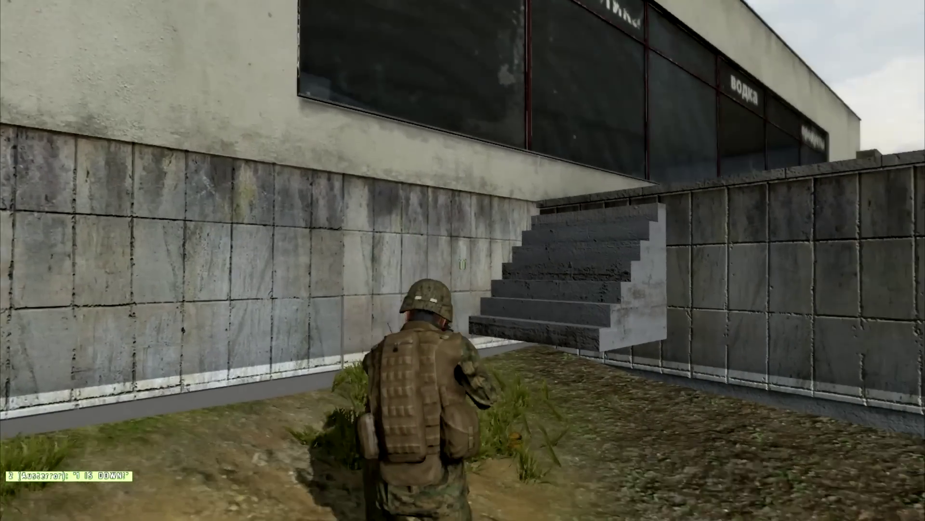
key(w)
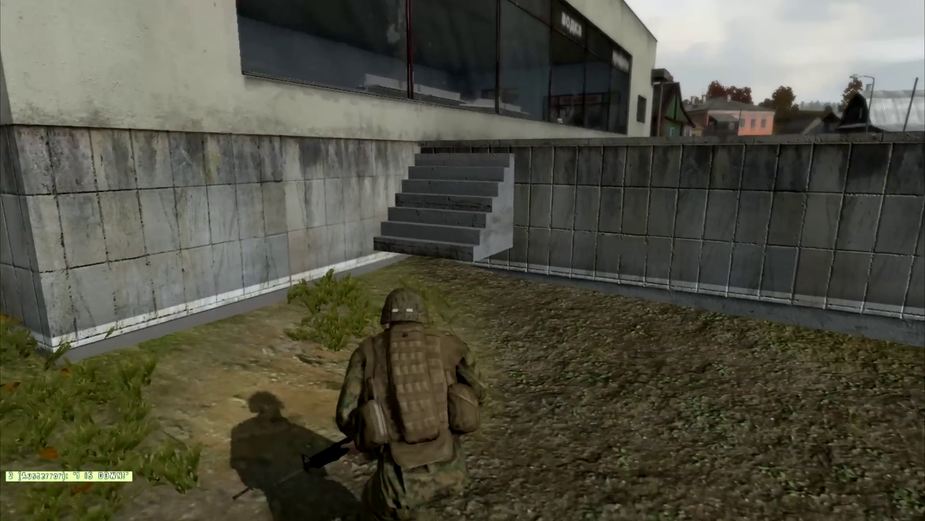
Step: Walk from the concrete stairs around the rubble back onto the road and view the rubble against the store's front wall
key(w)
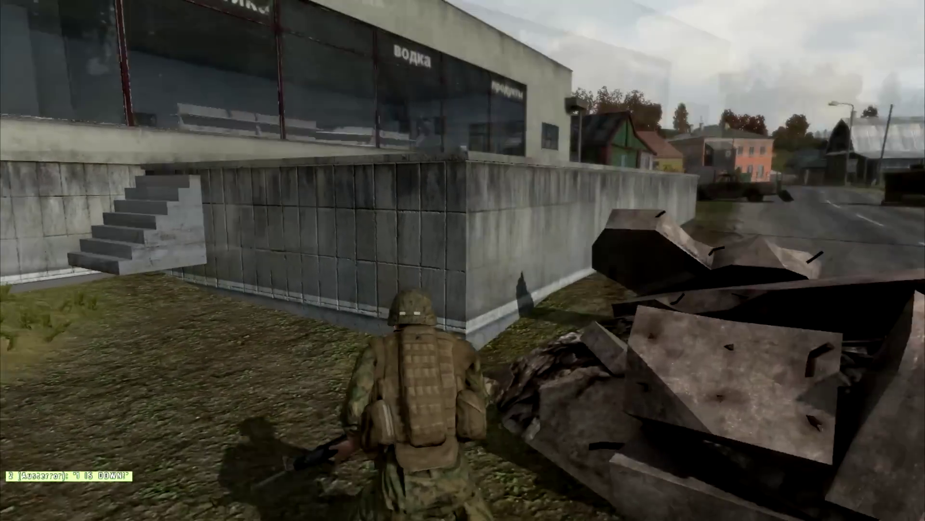
key(w)
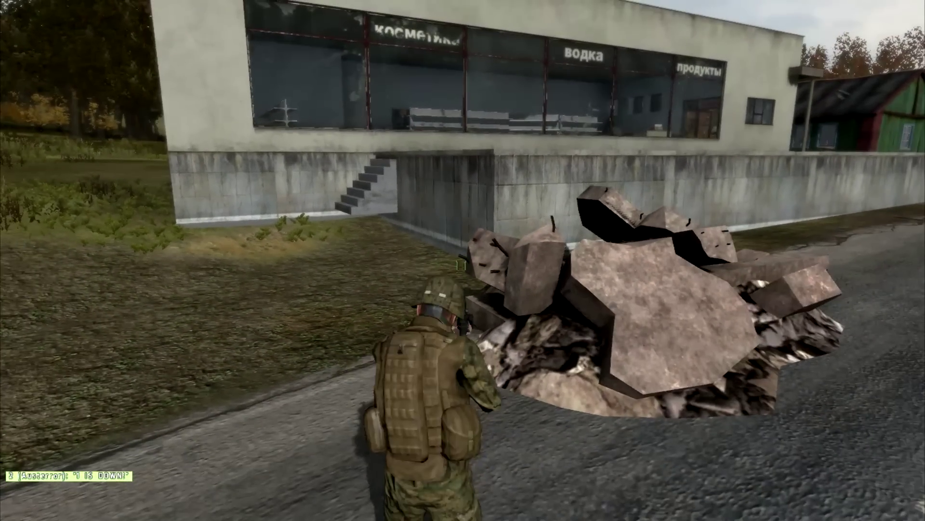
key(w)
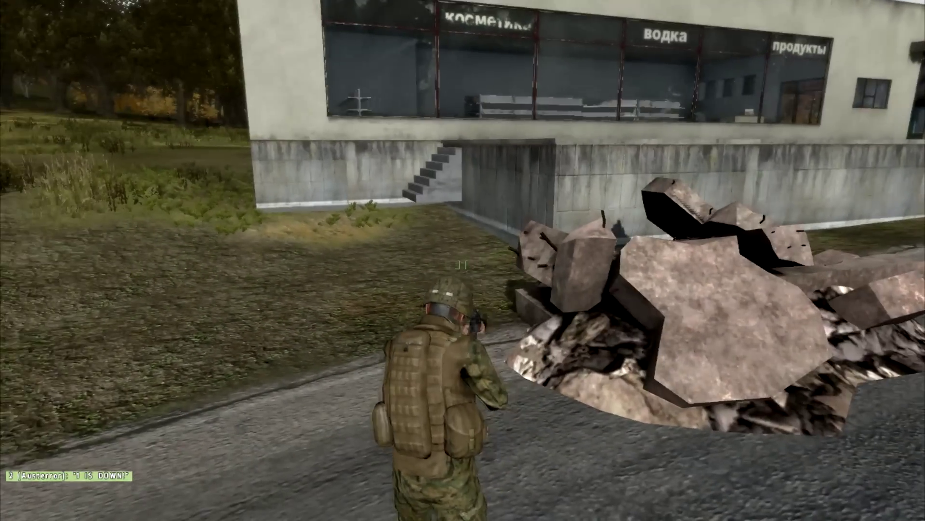
Step: Walk along the road inspecting the store front and the two pickup wrecks, and abort the preview
key(w)
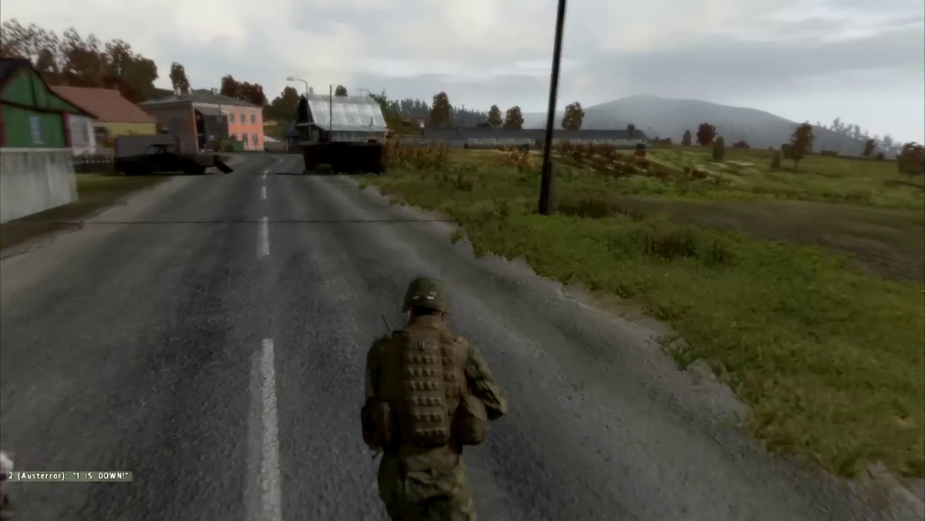
key(w)
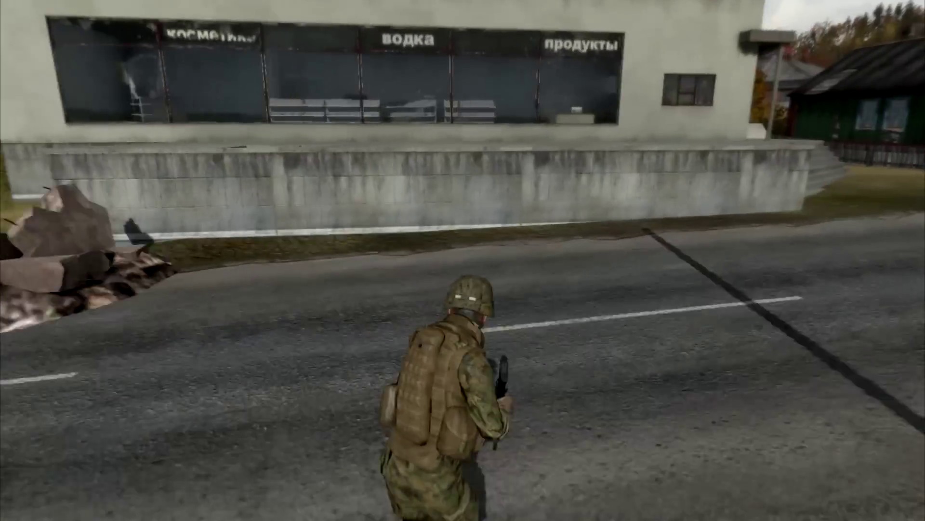
key(x)
key(x)
key(w)
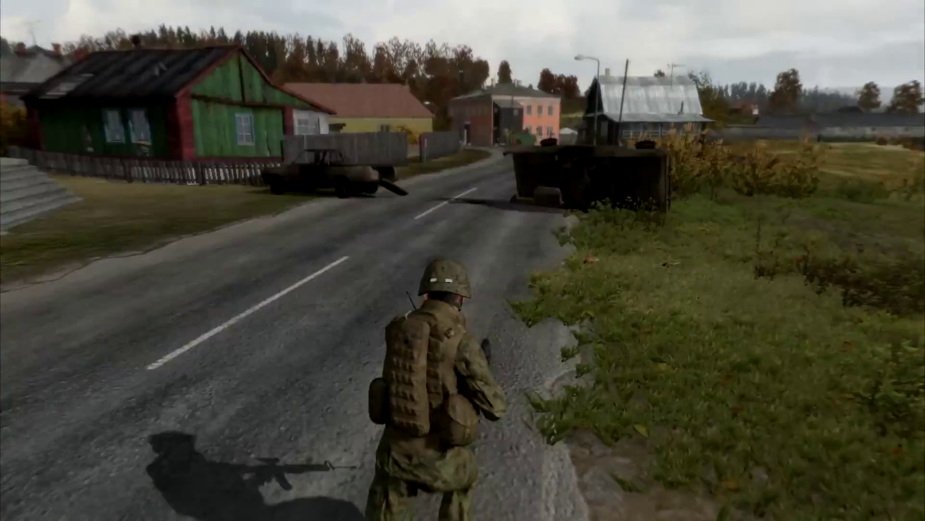
key(x)
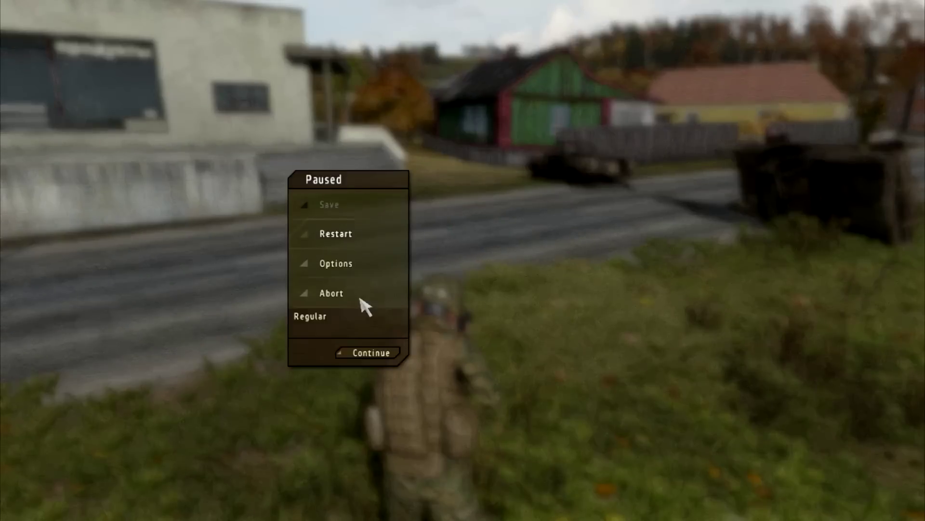
click(471, 259)
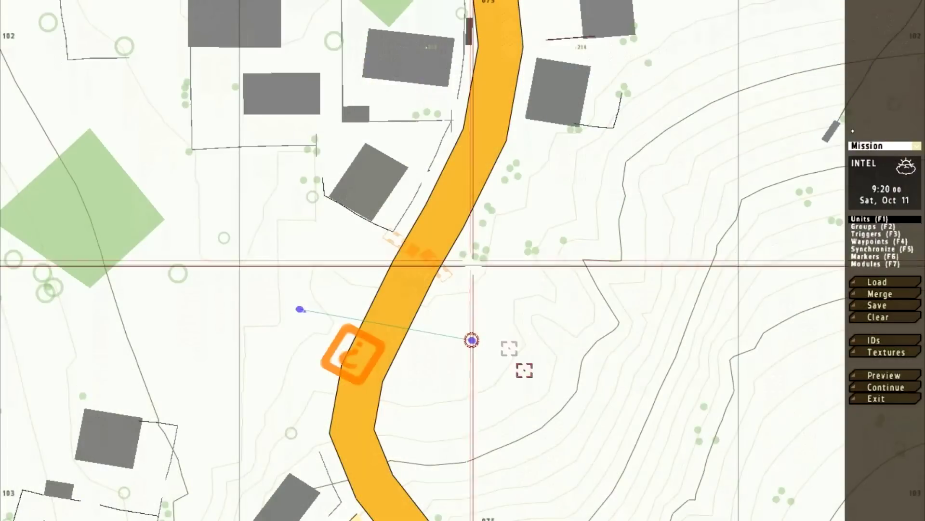
Step: Export the mission Mogilevka Additions to single missions
click(897, 310)
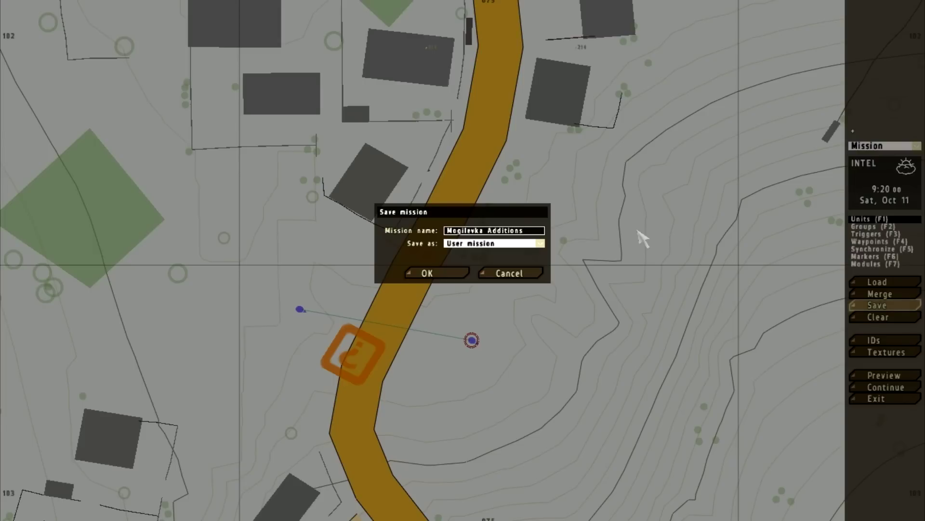
click(542, 244)
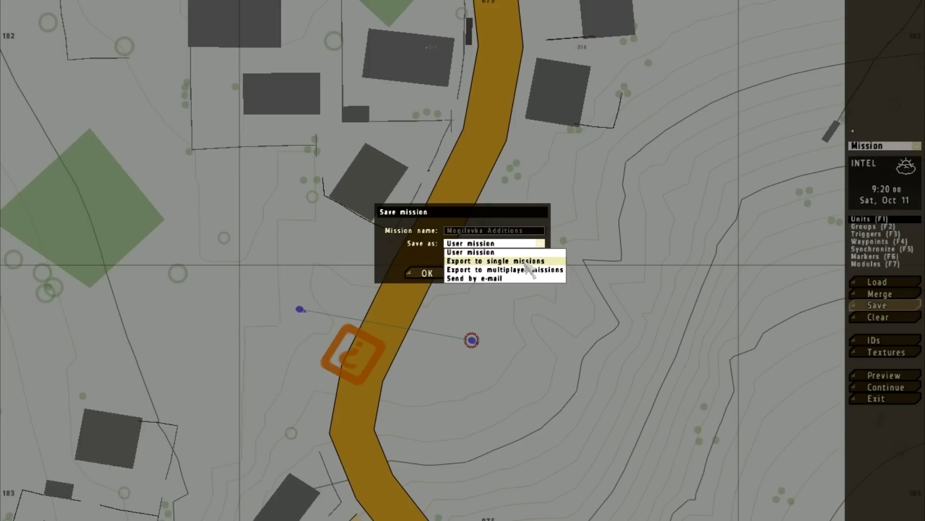
click(525, 261)
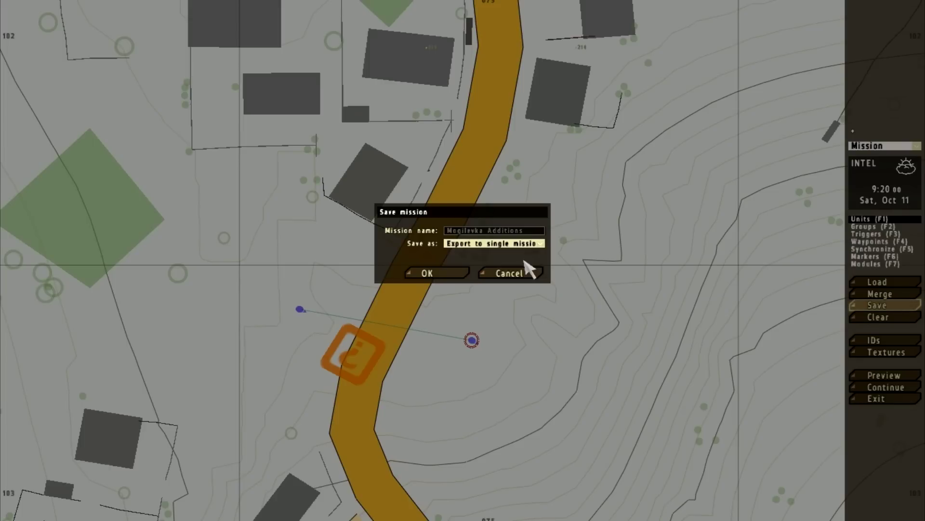
click(544, 243)
click(477, 252)
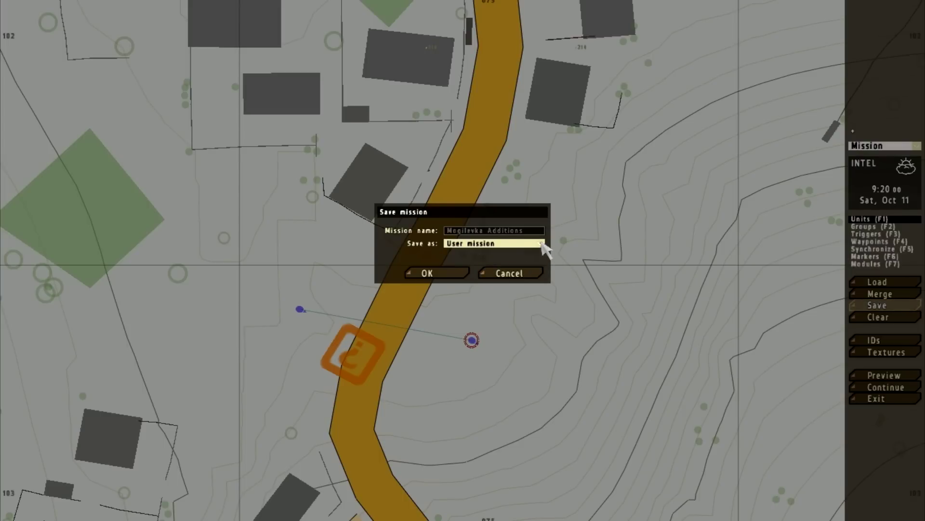
click(543, 244)
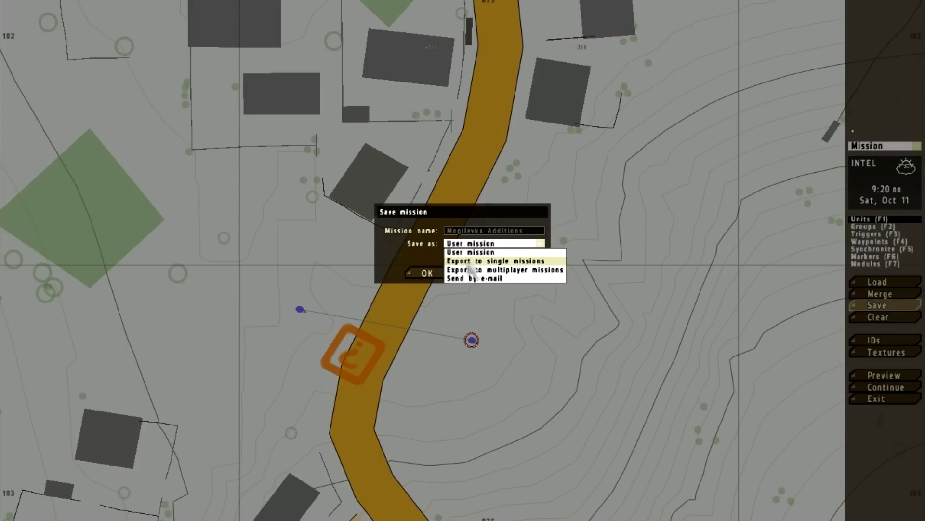
click(466, 261)
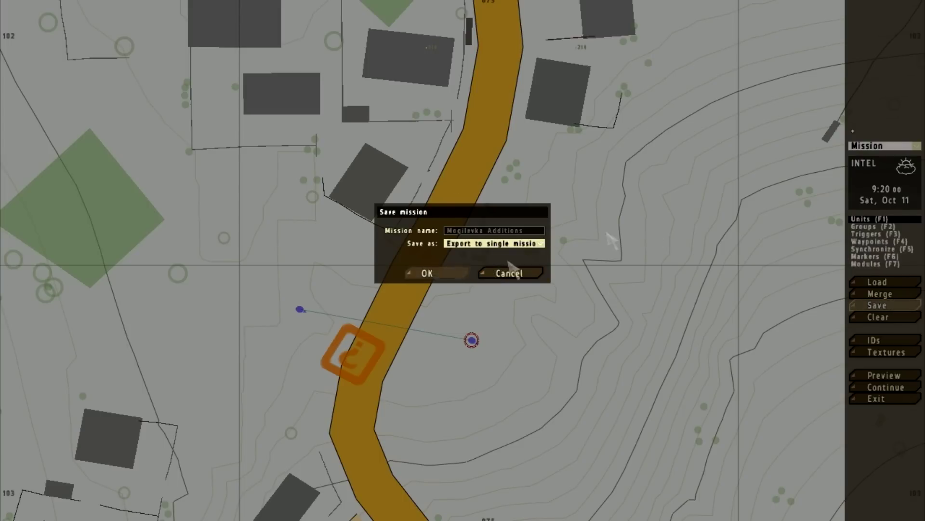
click(433, 273)
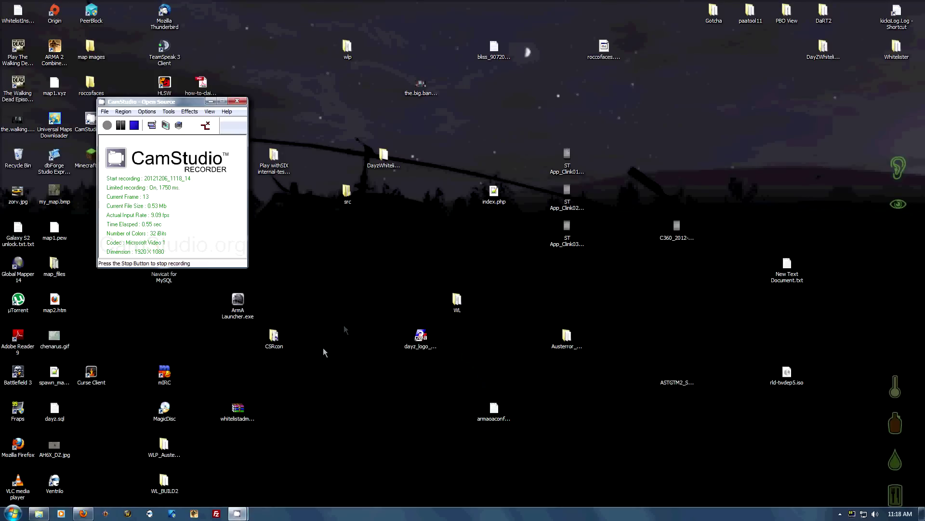
Step: Switch to Windows Explorer, browse to C:\Games\Bohemia Interactive\ArmA 2\Missions and select Mogilevka%20Additions.Chernarus.pbo
click(39, 514)
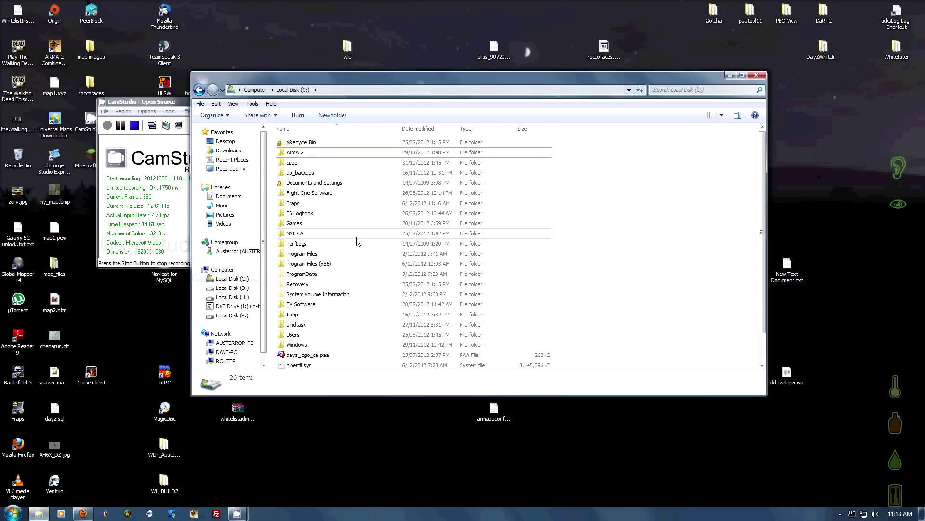
double_click(299, 223)
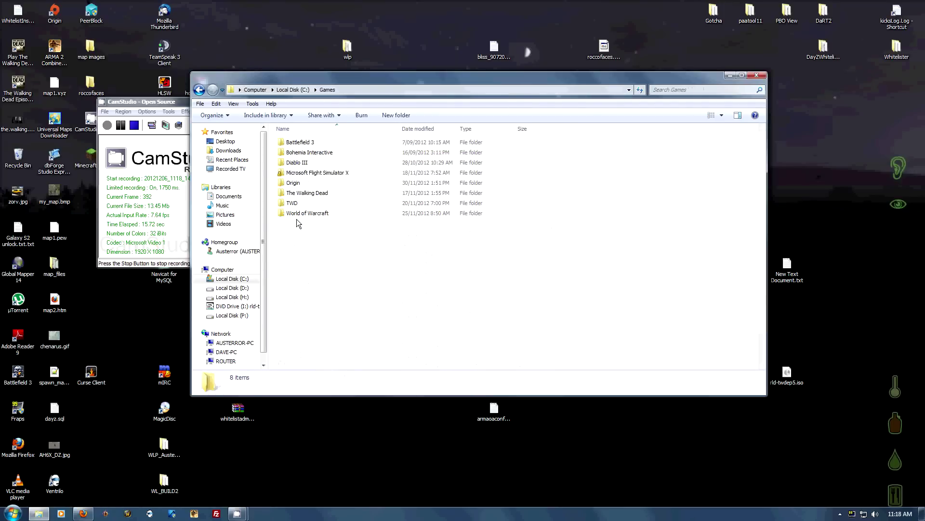
double_click(308, 153)
double_click(292, 143)
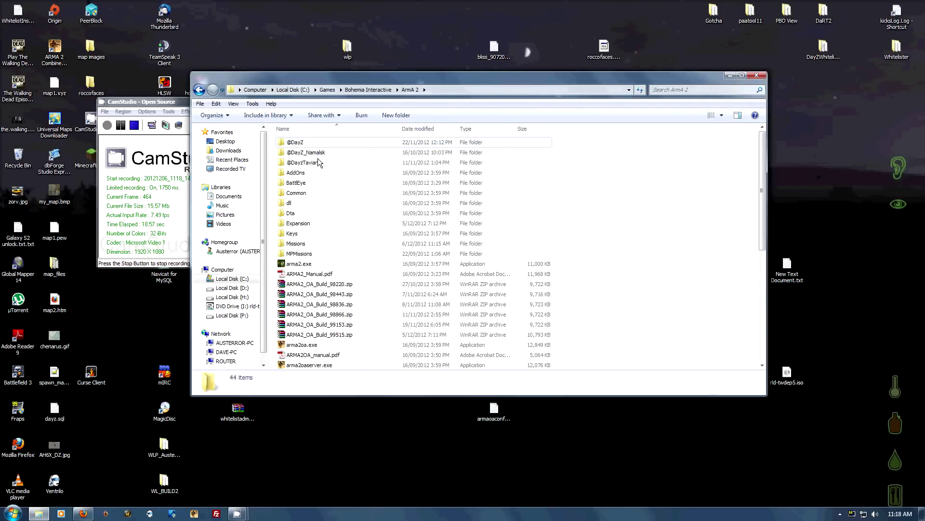
double_click(309, 244)
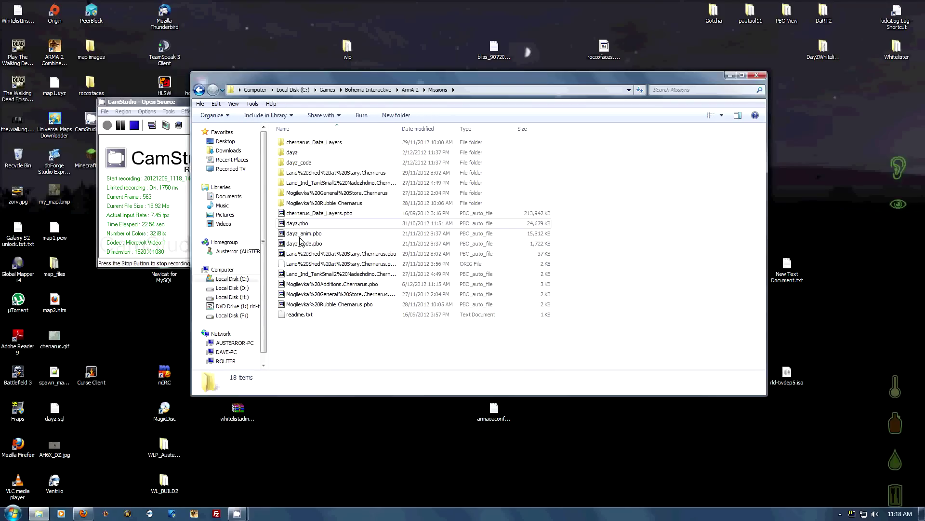
click(288, 285)
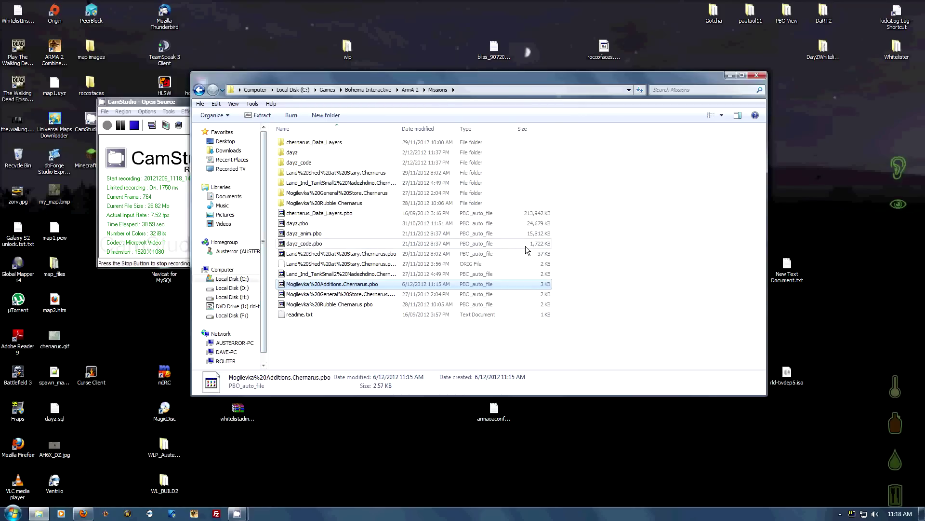
Step: Open Mogilevka%20Additions.Chernarus.pbo in Notepad++ for viewing its contents
right_click(346, 283)
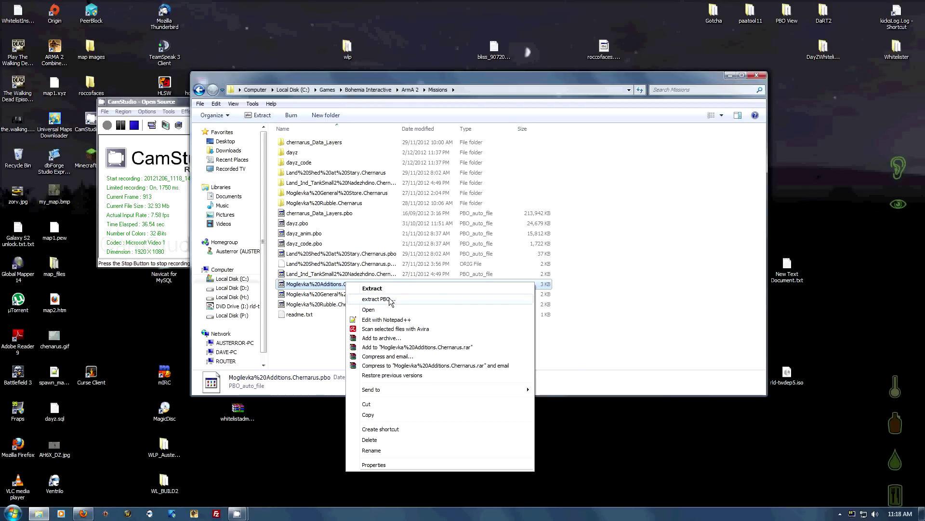
click(336, 337)
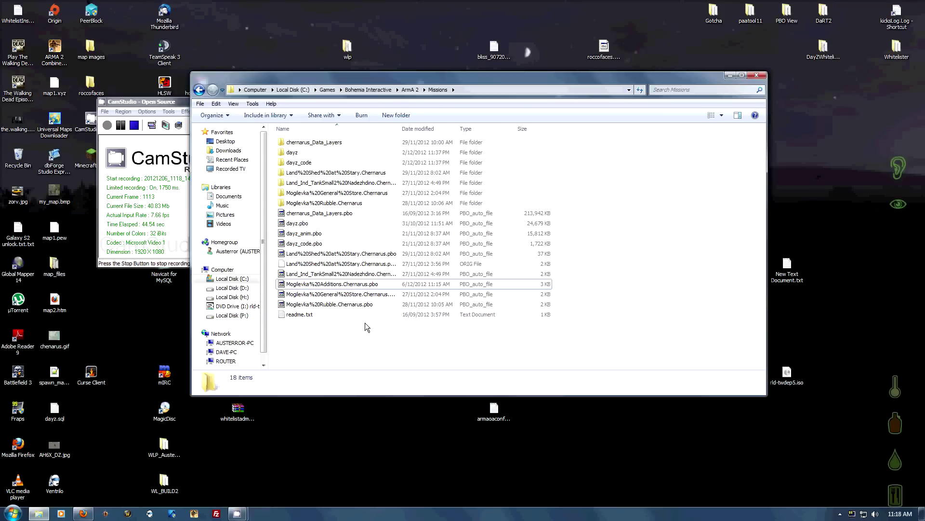
click(366, 284)
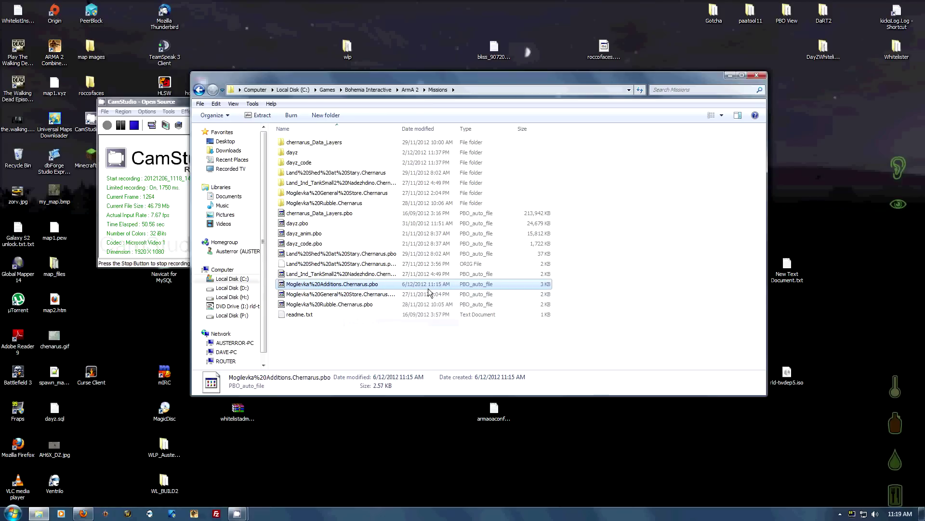
right_click(340, 284)
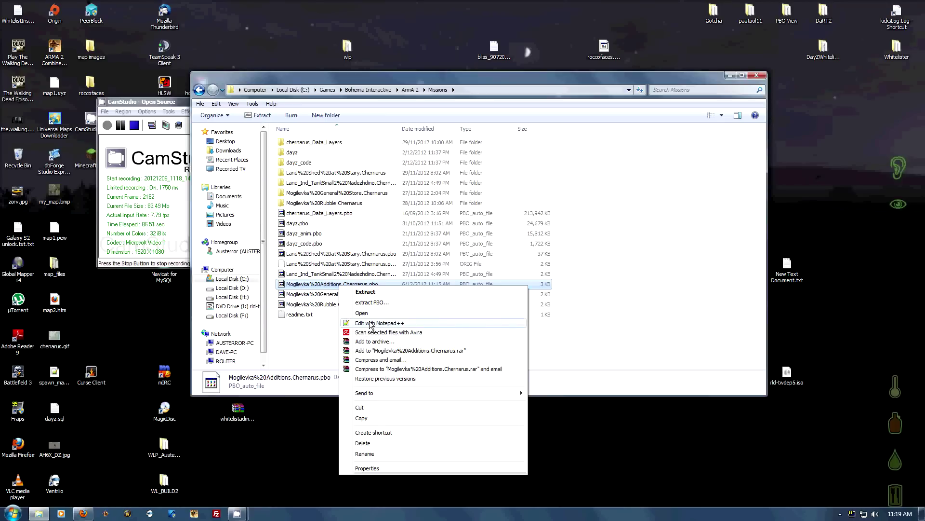
click(370, 323)
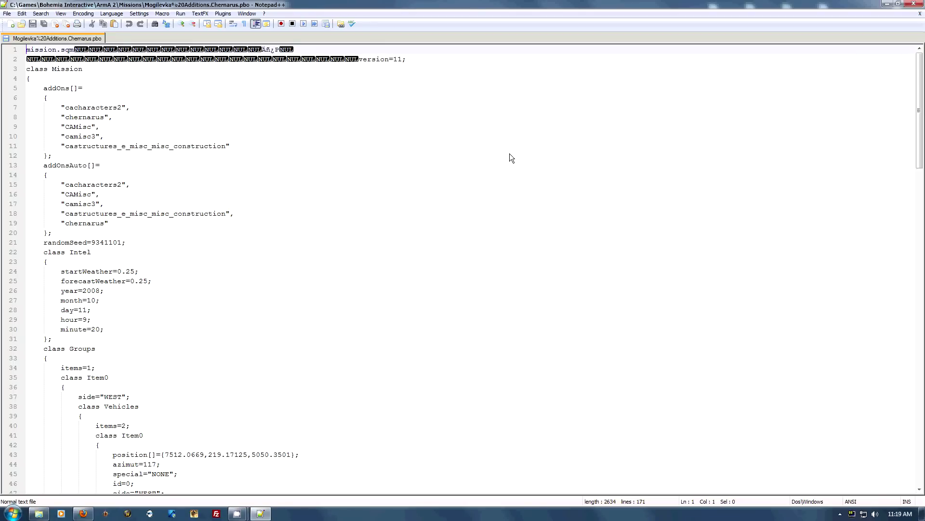
Step: Examine the packed header data in the first two lines, before class Mission
drag(70, 49, 468, 58)
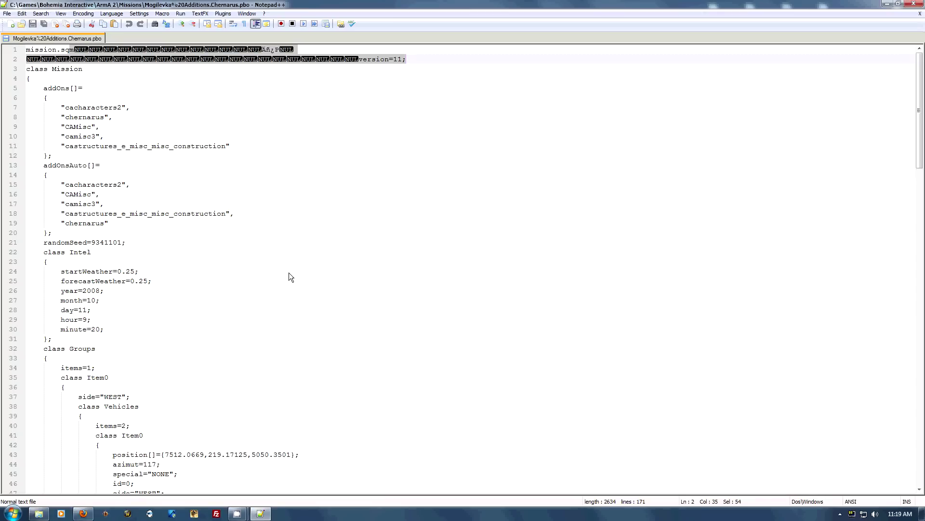
scroll(287, 271, down, 4)
scroll(287, 272, up, 4)
scroll(287, 276, down, 1)
scroll(287, 276, up, 1)
click(80, 50)
Step: Skim the mission file's addOns, Groups and Vehicles classes and return to the unit entries in the Groups class
scroll(304, 178, down, 20)
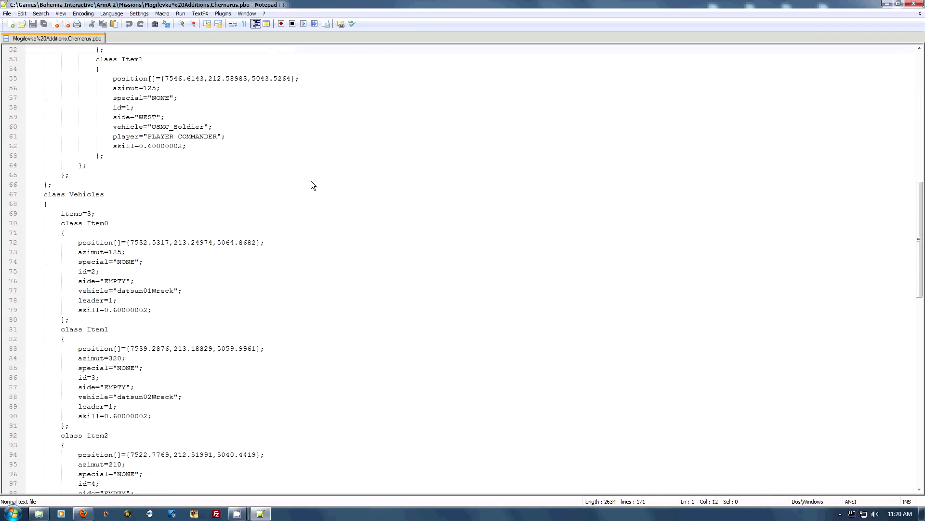
scroll(307, 195, up, 20)
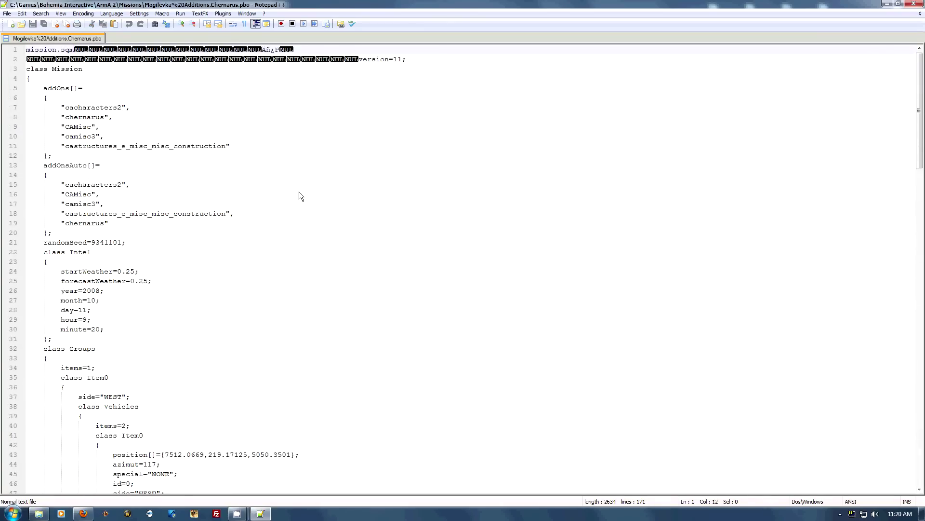
scroll(421, 174, down, 17)
scroll(420, 174, up, 17)
scroll(302, 273, down, 4)
scroll(193, 255, down, 3)
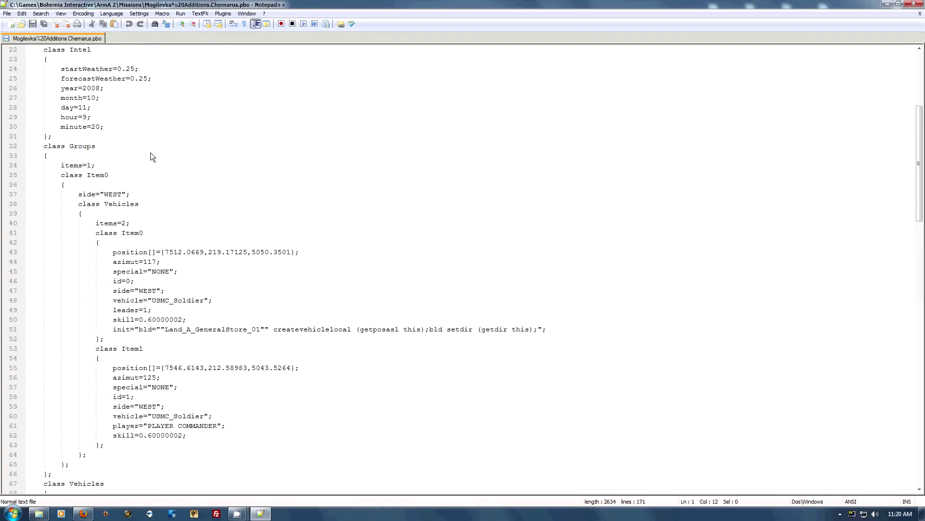
scroll(322, 205, down, 1)
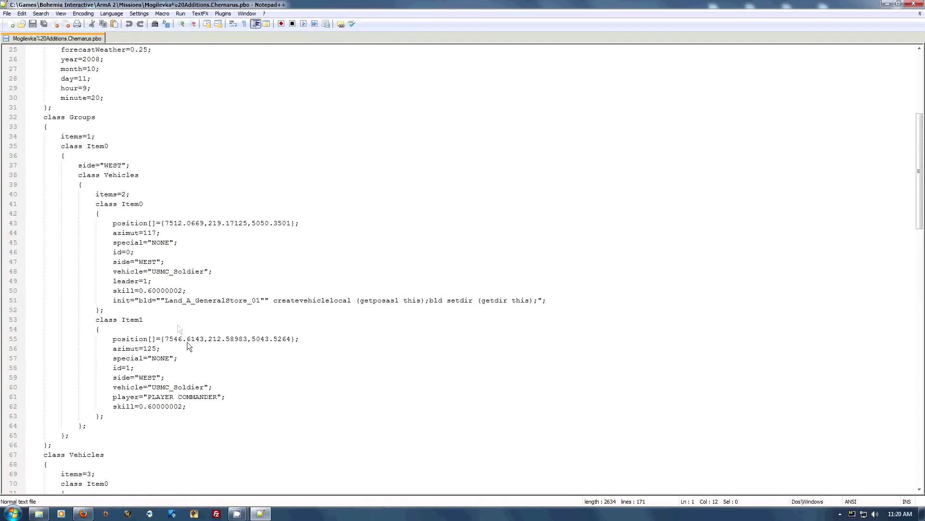
Step: Highlight the general store's init code and Item0 block, and compare them with the wreck and rubble entries under class Vehicles
drag(165, 301, 539, 299)
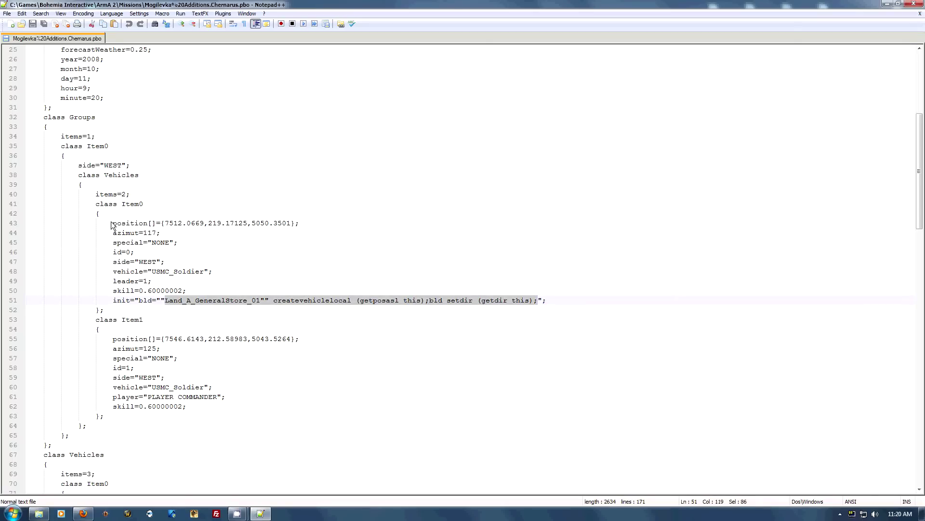
drag(97, 213, 183, 308)
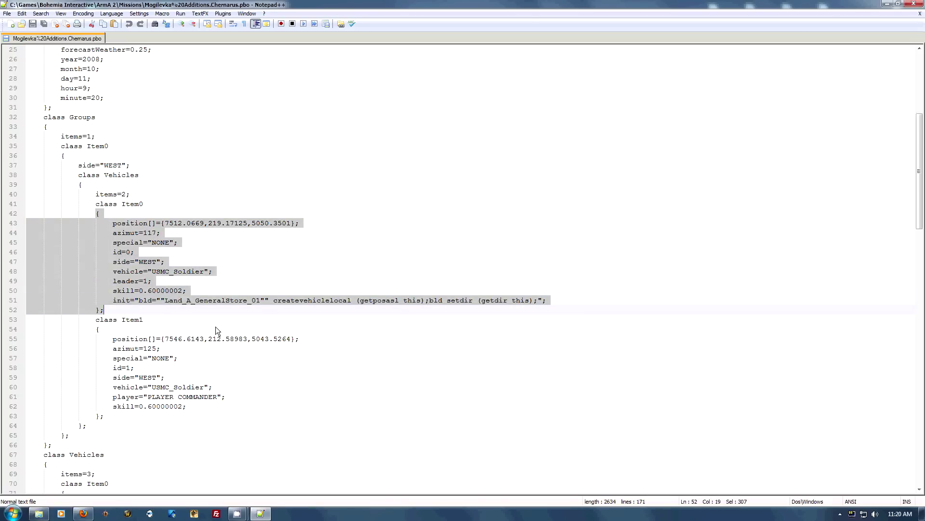
scroll(245, 322, down, 5)
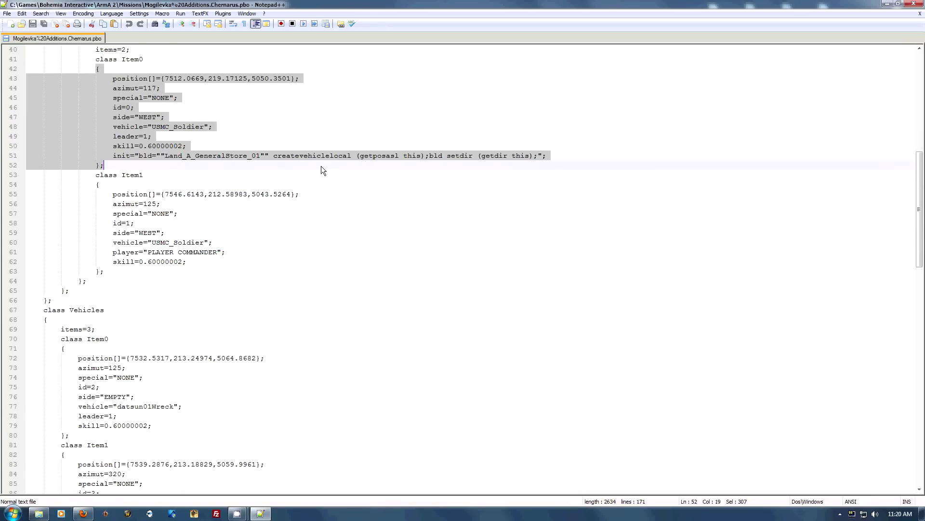
scroll(335, 211, down, 6)
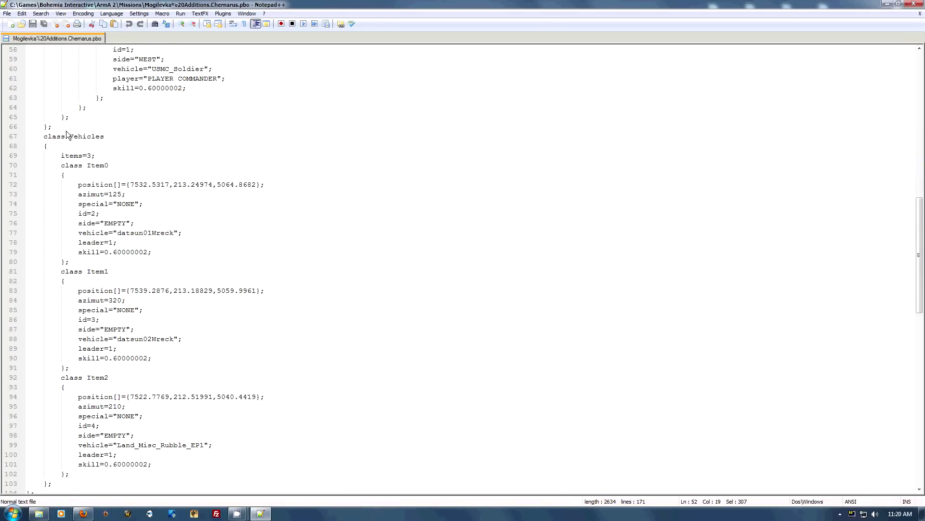
scroll(62, 142, up, 10)
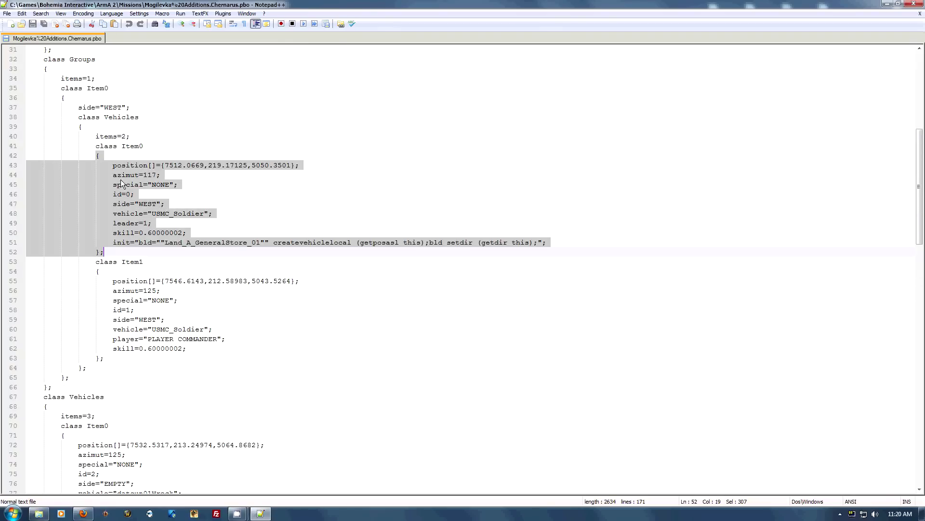
Step: Highlight the Item0, Item1 and Item2 blocks of the wrecks and rubble under class Vehicles, including the datsun02Wreck class name
scroll(278, 318, down, 11)
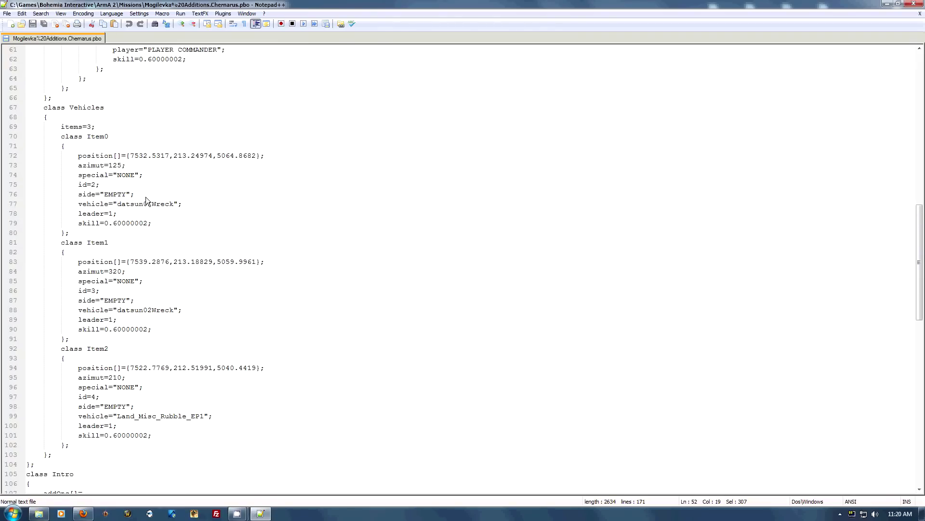
drag(125, 232, 2, 150)
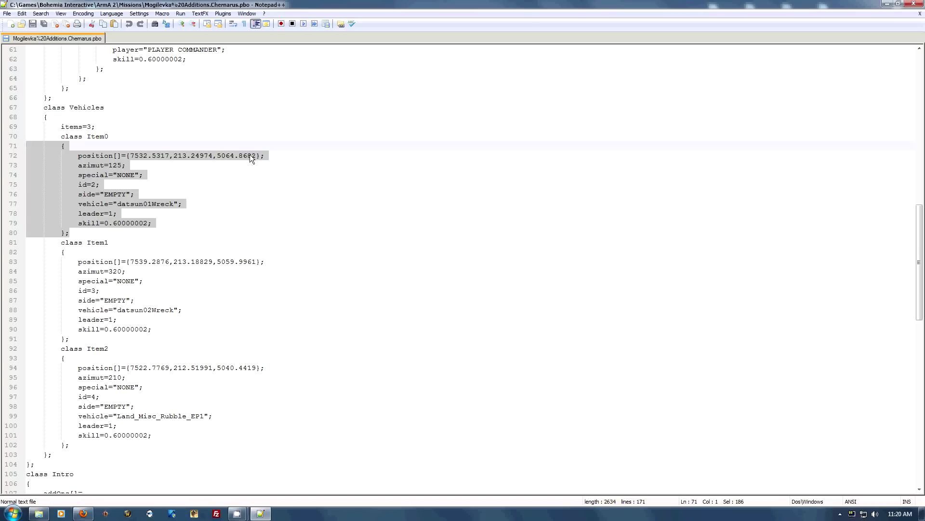
scroll(162, 236, down, 2)
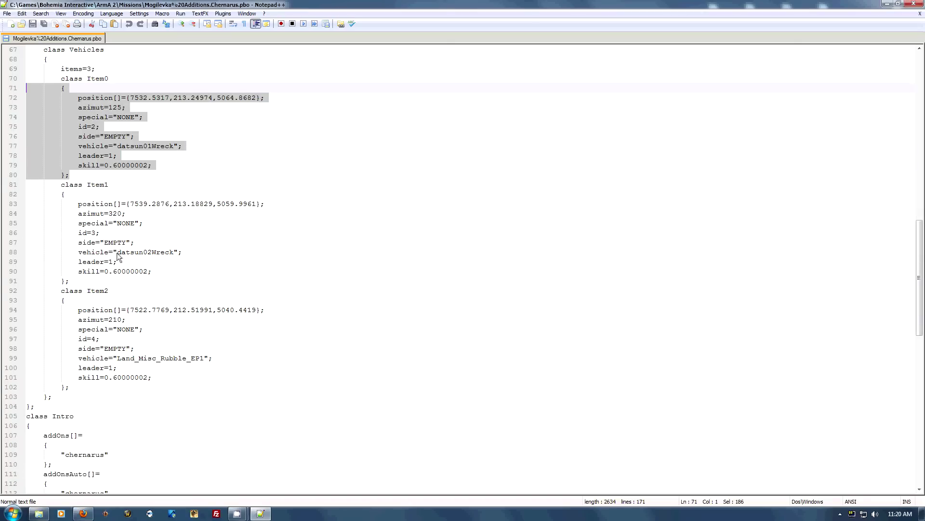
drag(117, 252, 174, 254)
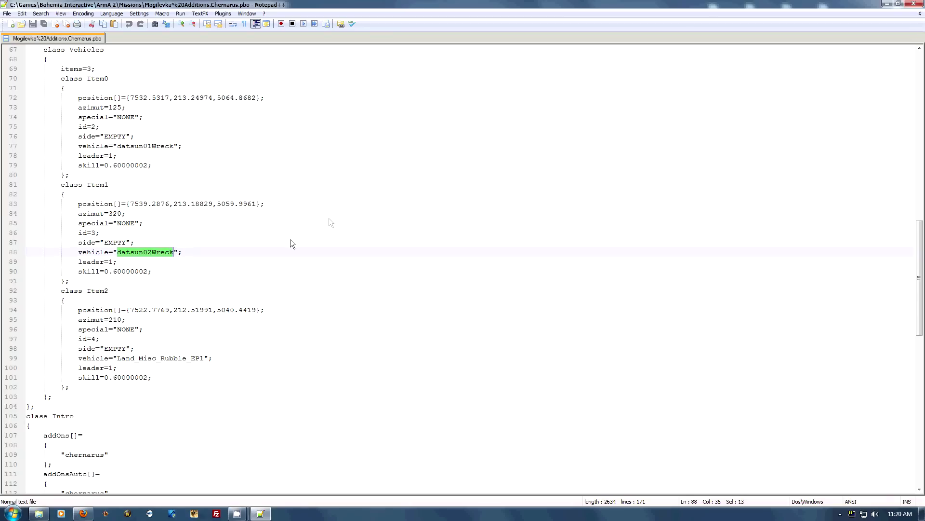
drag(105, 284, 3, 187)
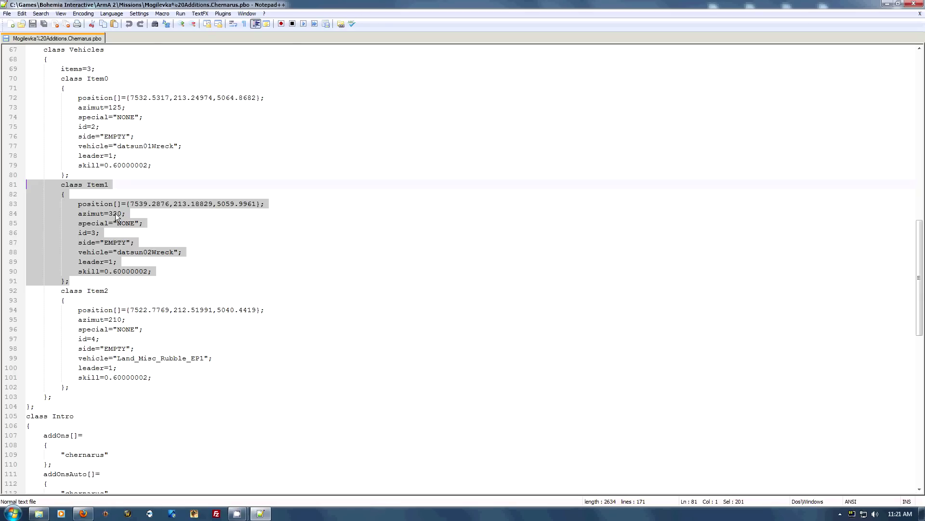
scroll(282, 314, down, 2)
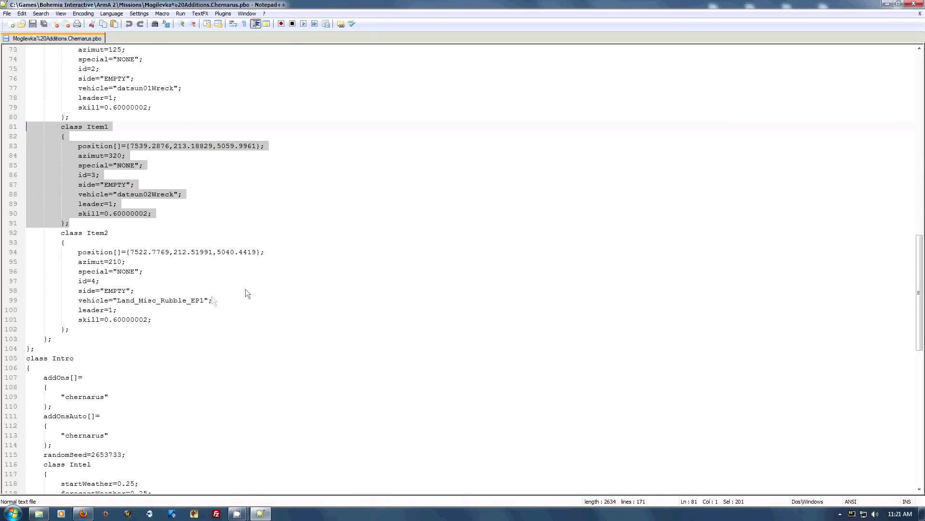
drag(70, 329, 27, 234)
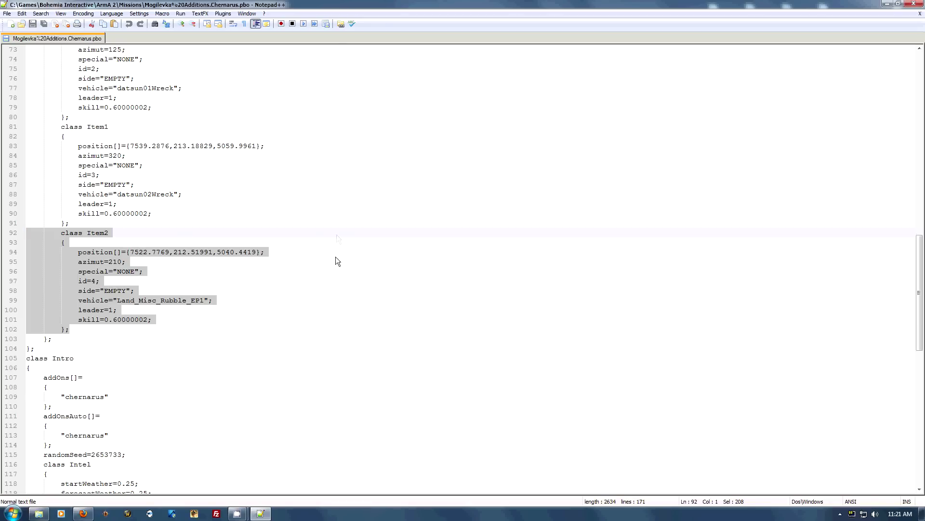
click(332, 270)
Step: Examine the position coordinates and azimut value of the datsun01Wreck entry under class Vehicles, highlighting each number
scroll(335, 284, up, 7)
scroll(335, 288, up, 8)
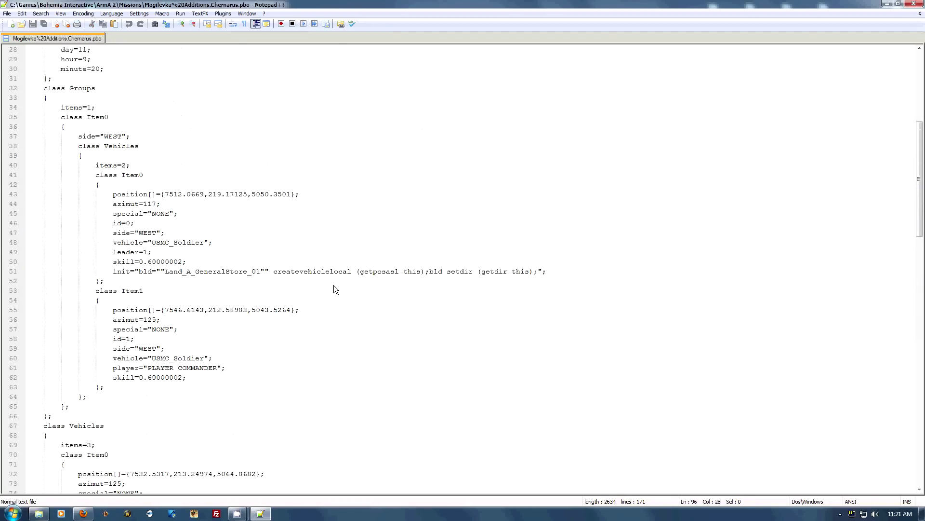
scroll(335, 289, down, 3)
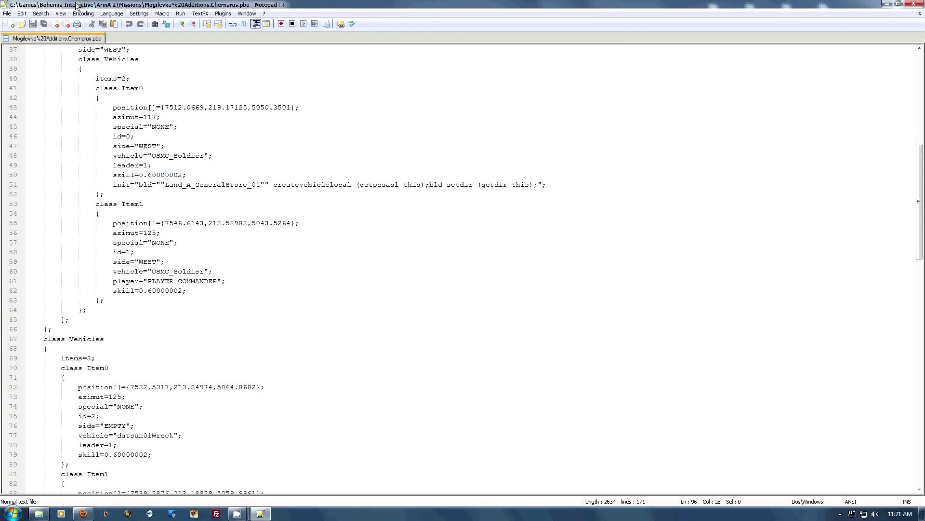
drag(131, 388, 168, 387)
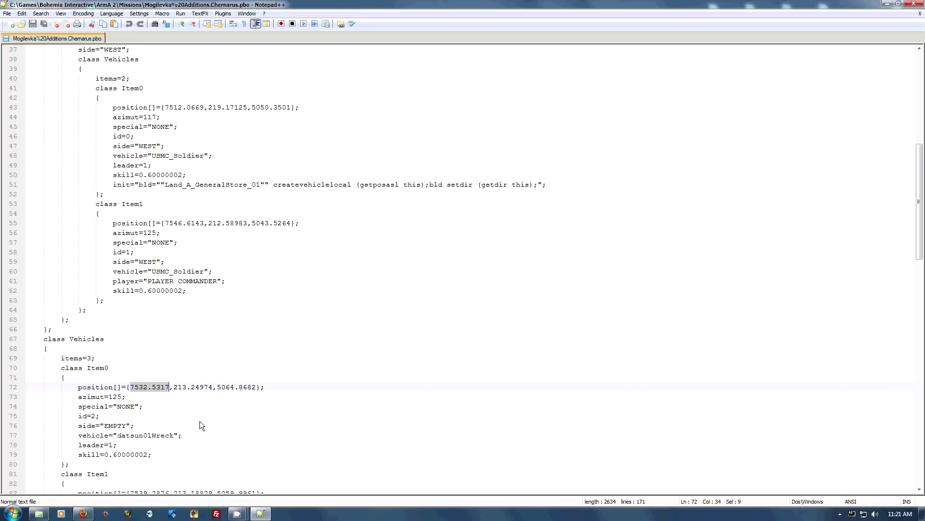
mouse_move(218, 389)
mouse_down()
mouse_move(178, 388)
mouse_move(210, 387)
mouse_up()
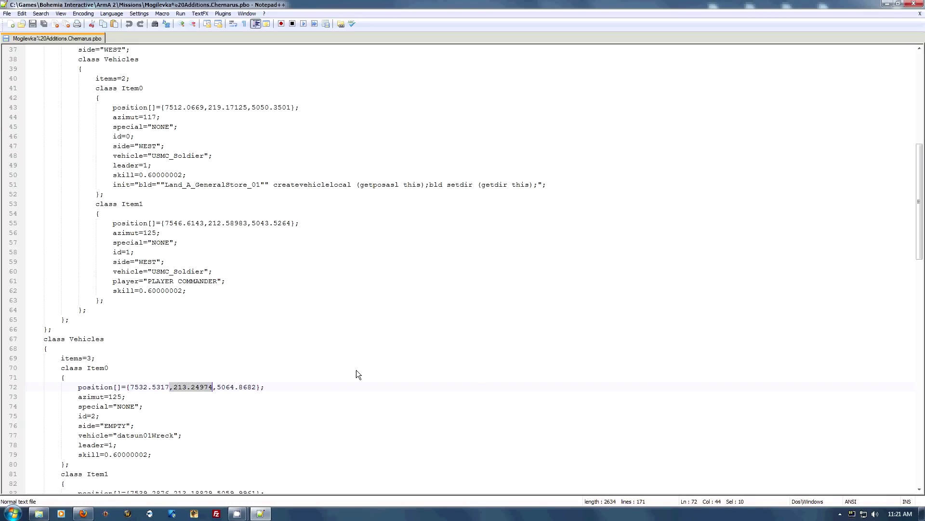
click(244, 418)
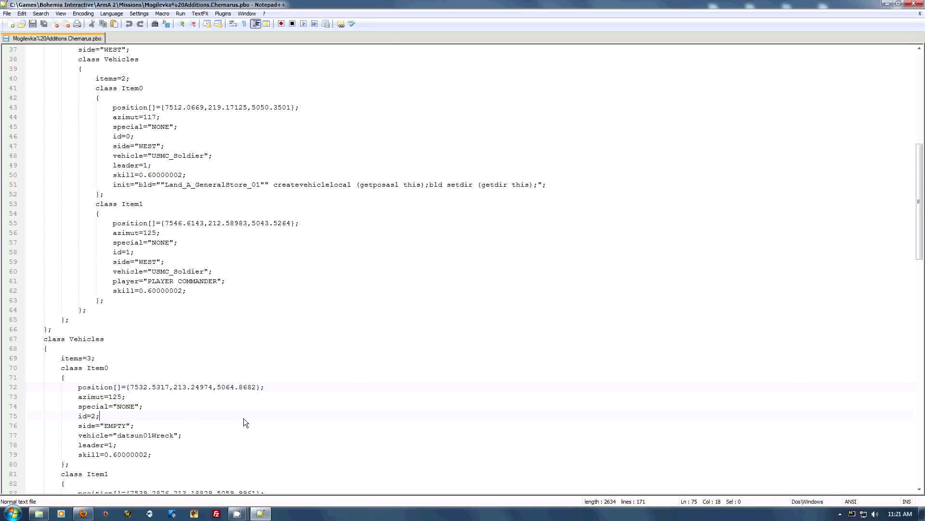
mouse_move(129, 387)
mouse_down()
mouse_move(242, 384)
mouse_move(135, 390)
mouse_up()
drag(114, 397, 121, 397)
scroll(166, 374, down, 1)
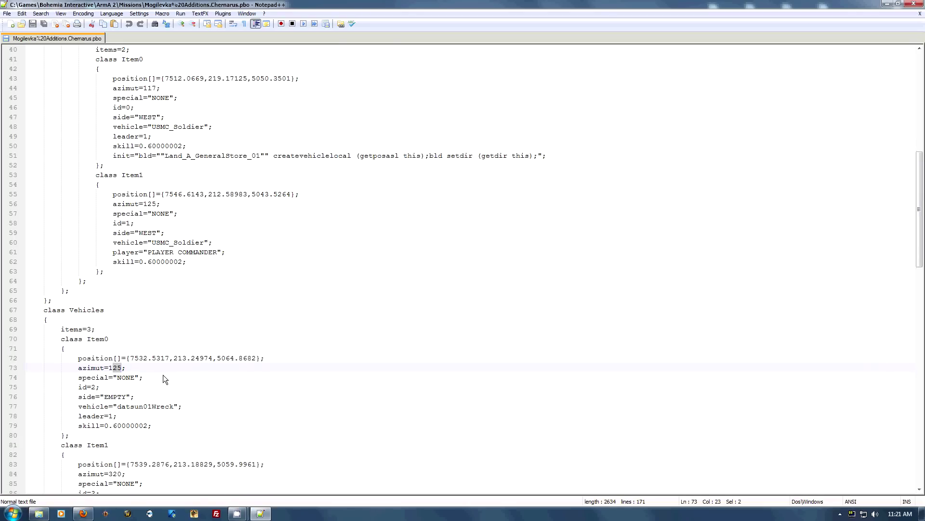
drag(173, 360, 218, 361)
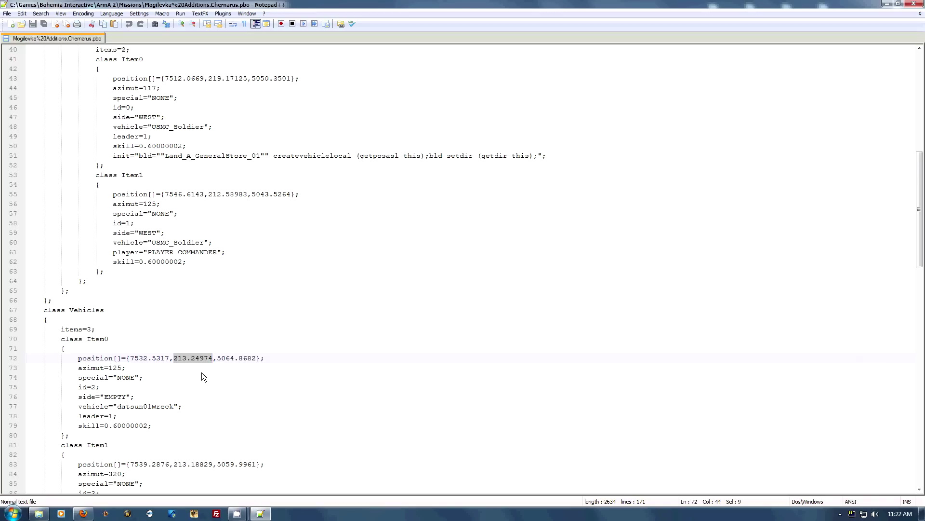
Step: Return to the general store's init line in the Groups class and highlight the class name Land_A_GeneralStore_01
scroll(149, 338, down, 2)
scroll(148, 337, down, 1)
scroll(149, 337, up, 16)
scroll(208, 308, down, 5)
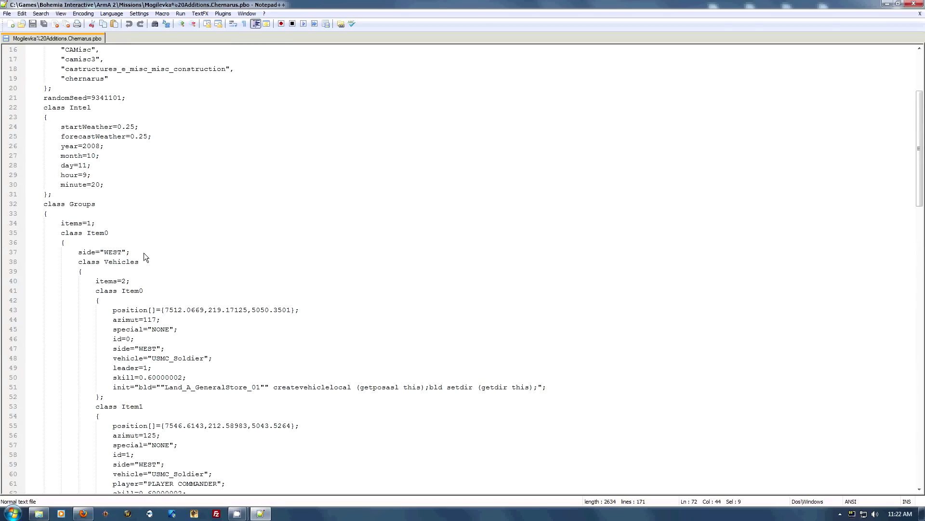
drag(165, 386, 256, 387)
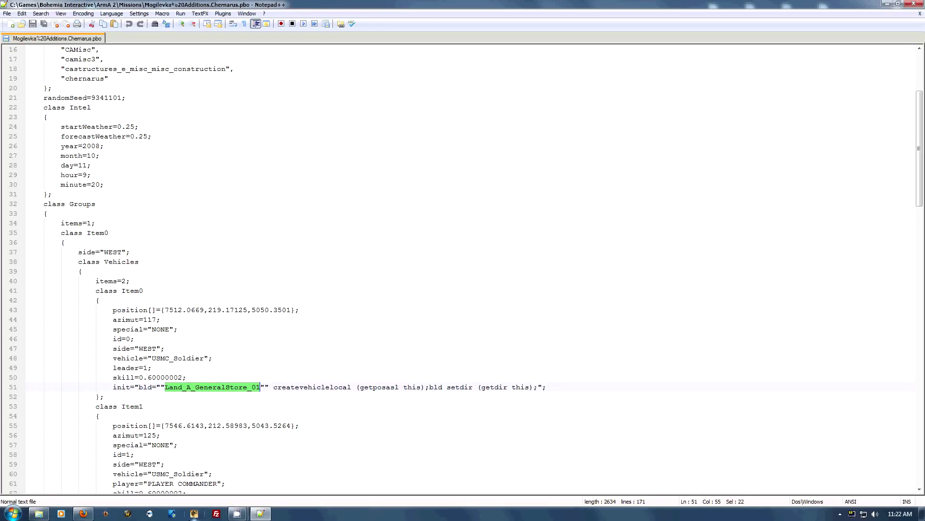
Step: Switch to phpMyAdmin in Firefox, open the deployable table of bliss_907 and sort its rows by id in ascending order
mouse_move(82, 515)
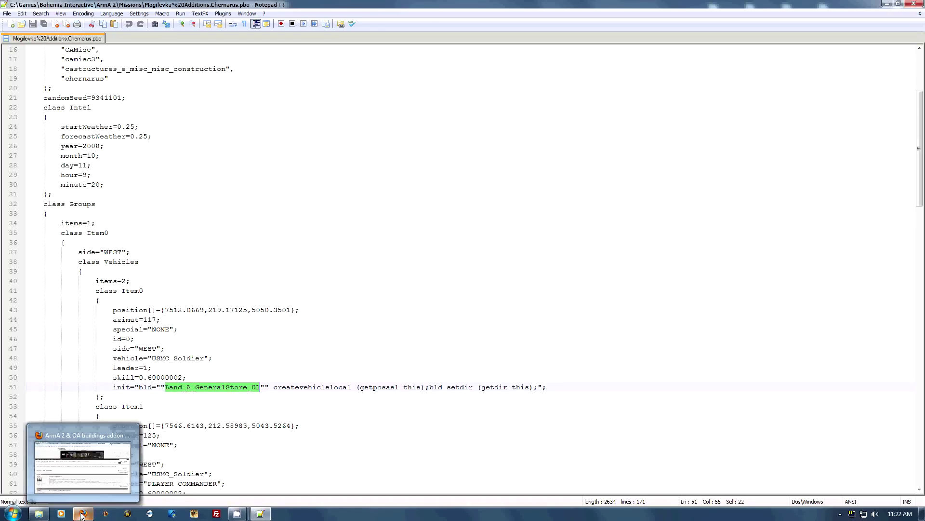
click(82, 515)
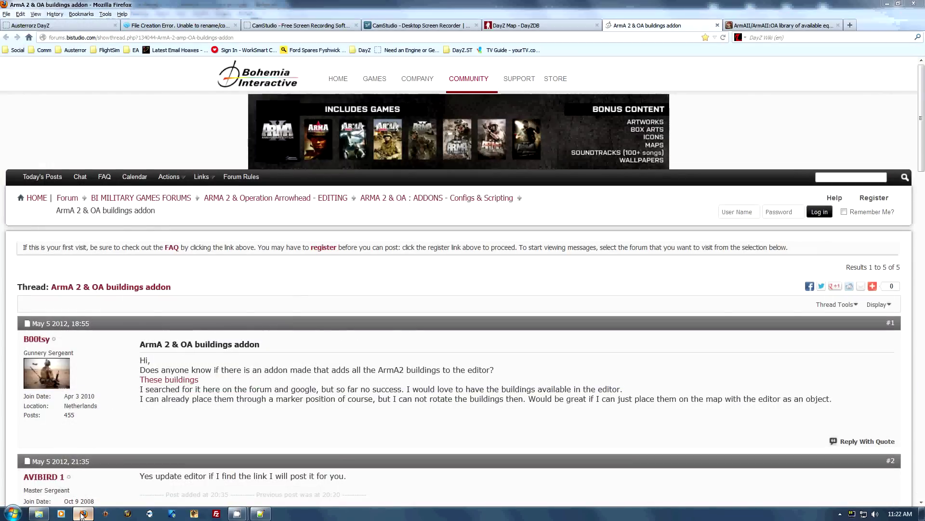
click(83, 515)
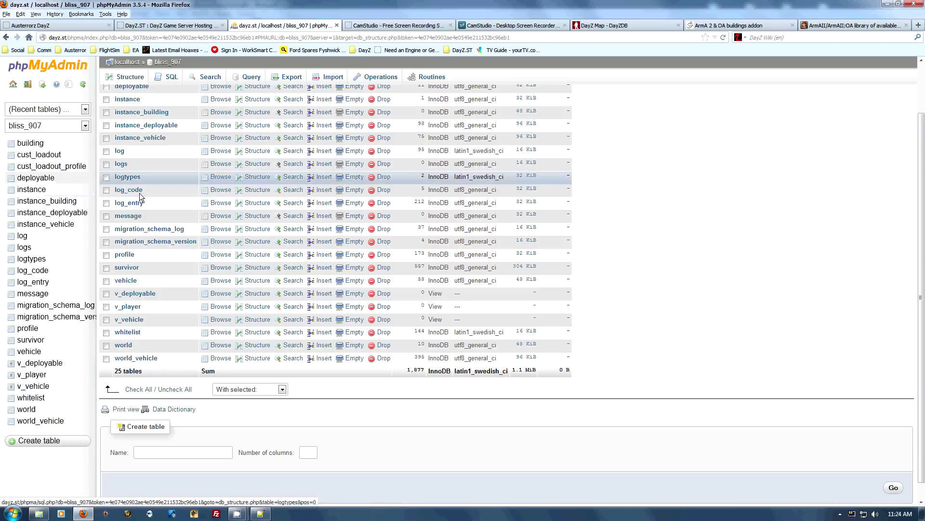
click(31, 178)
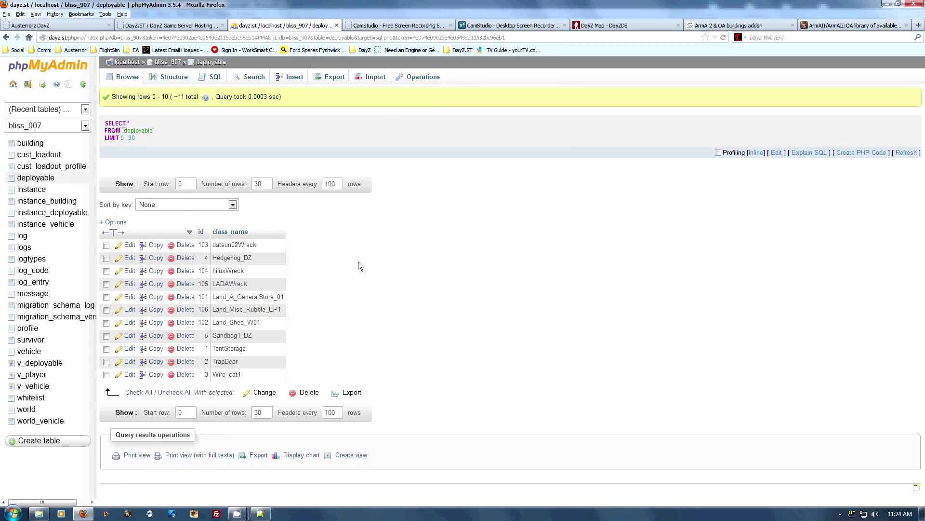
click(201, 231)
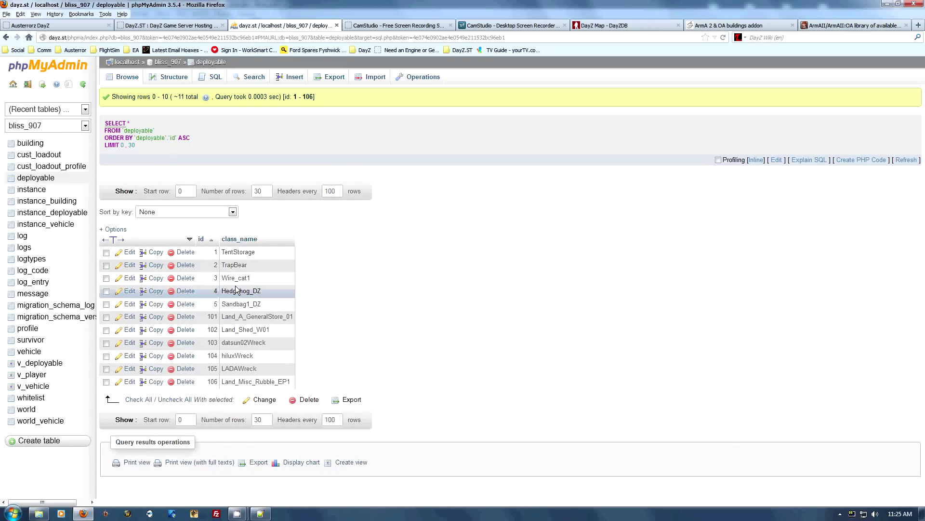
mouse_move(262, 305)
mouse_down()
mouse_move(111, 240)
mouse_move(68, 261)
mouse_move(270, 304)
mouse_up()
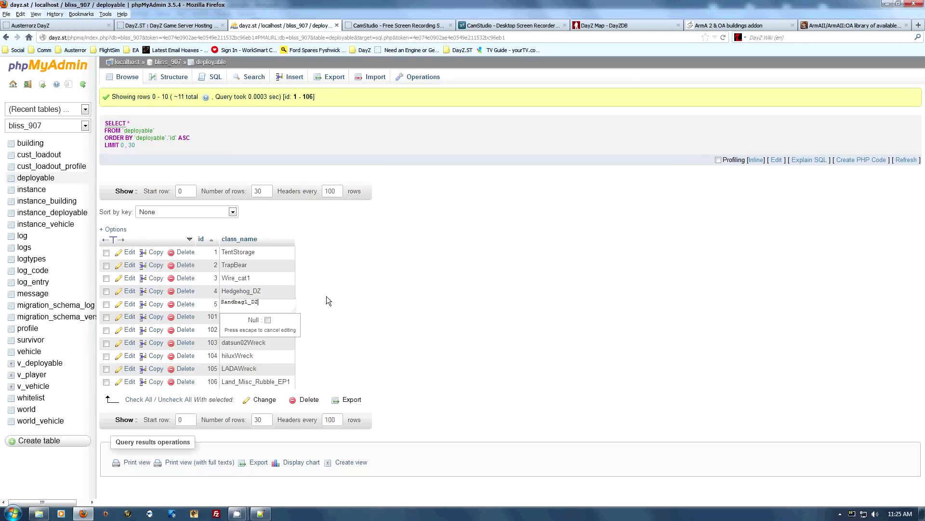
click(377, 337)
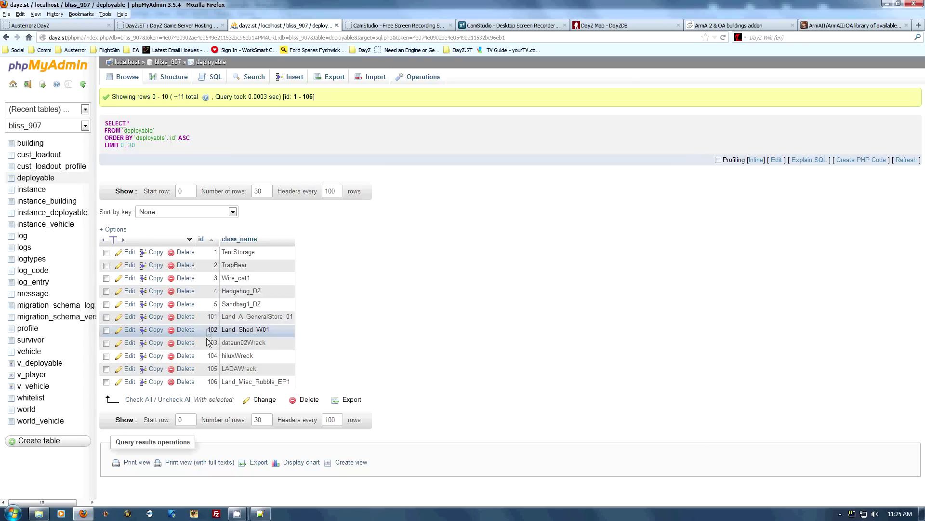
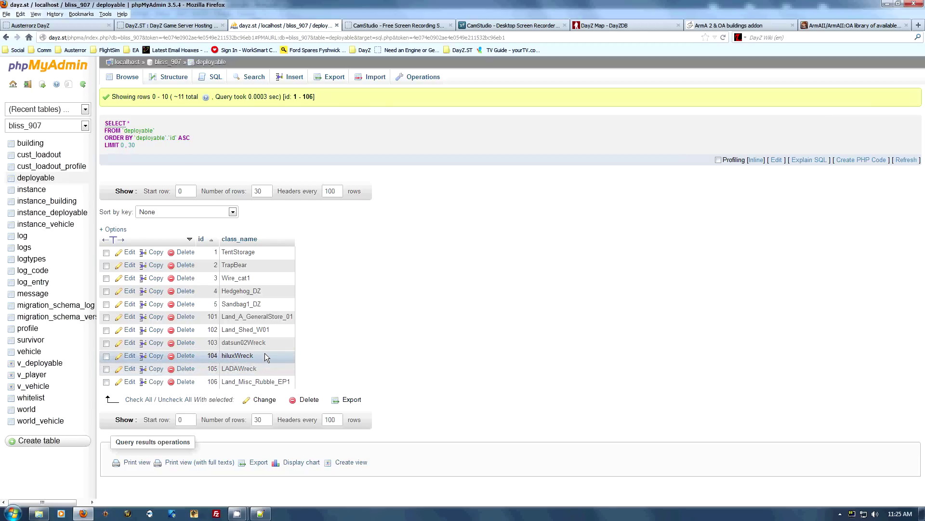
Step: Copy the hiluxWreck class name from the deployable table and replace datsun01Wreck with it in the mission file's first Vehicles entry in Notepad++
click(261, 513)
scroll(271, 437, down, 5)
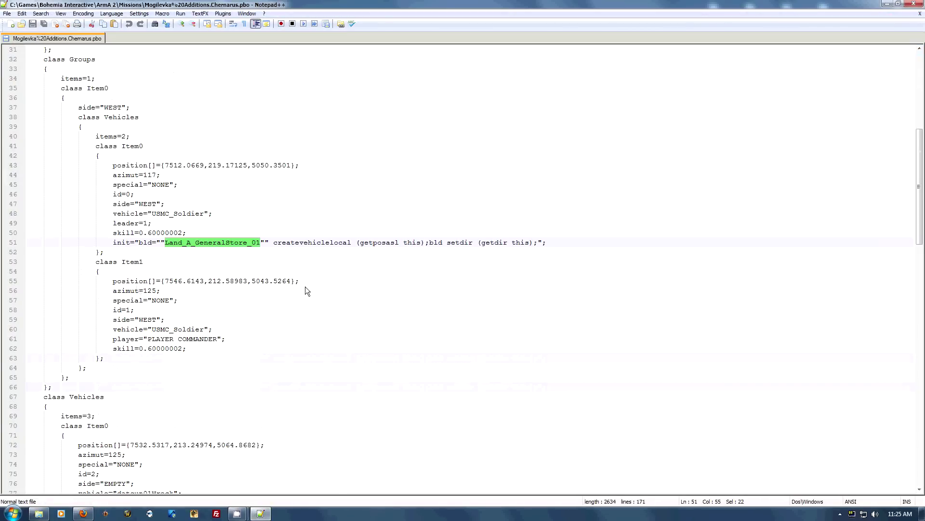
scroll(252, 378, down, 8)
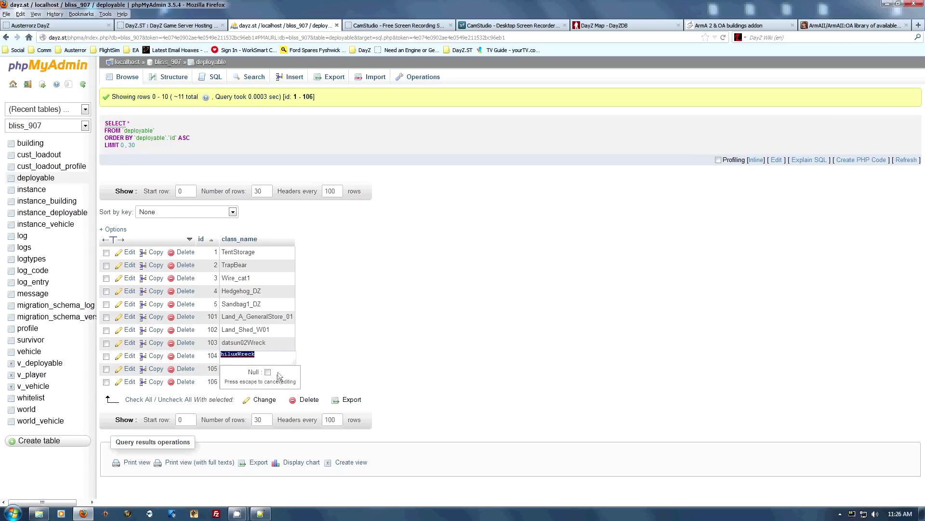
key(Escape)
click(262, 515)
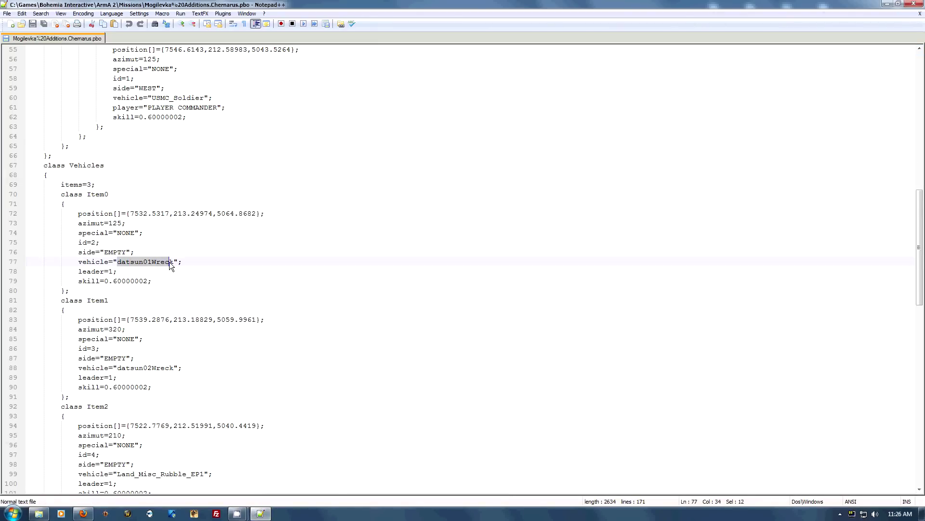
text(hiluxWreck)
click(302, 294)
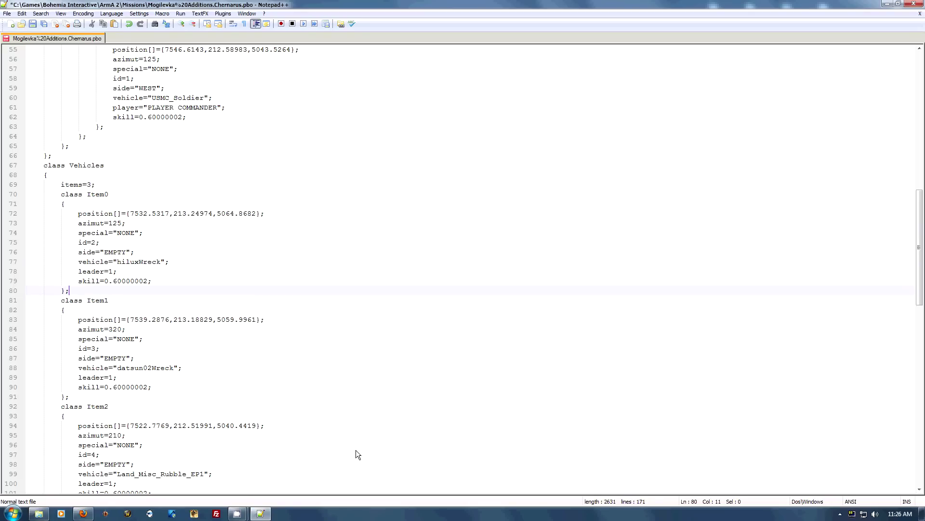
Step: Switch back to phpMyAdmin, open the instance_deployable table and go to its third page of rows
click(268, 515)
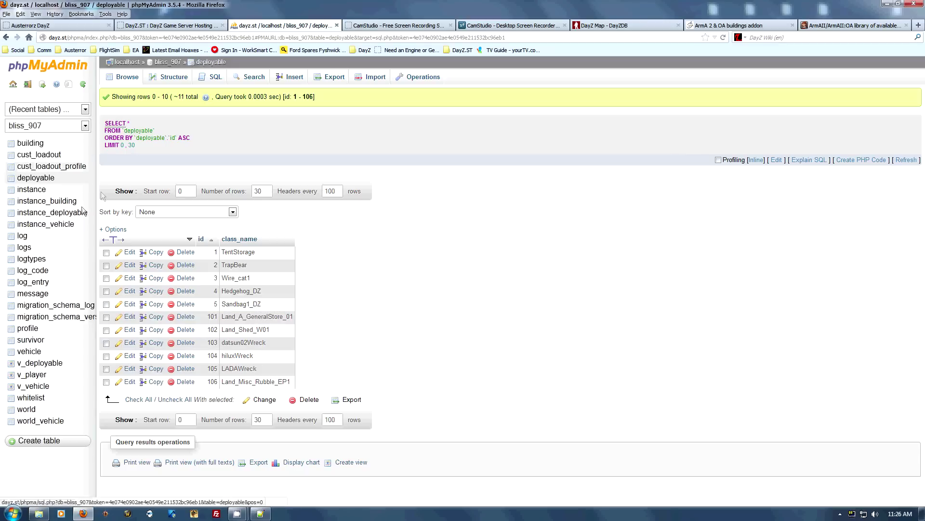
click(53, 213)
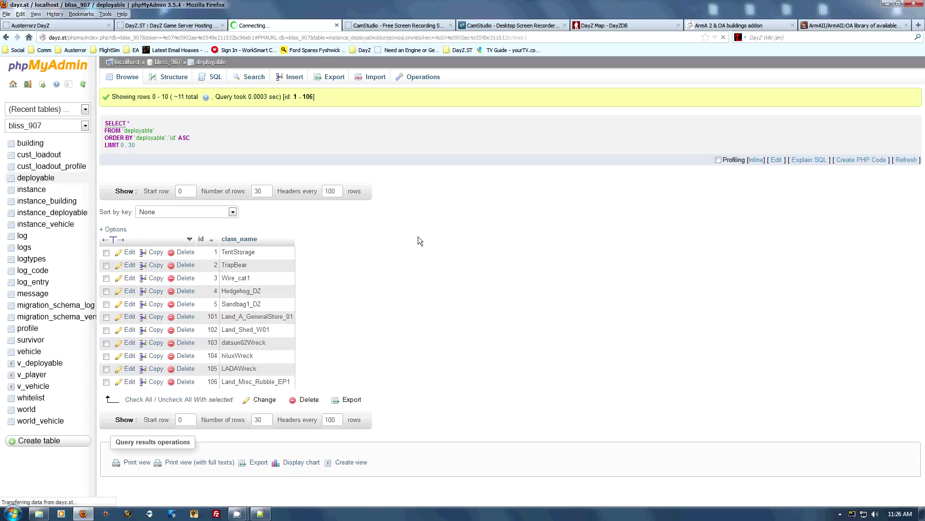
scroll(226, 407, down, 3)
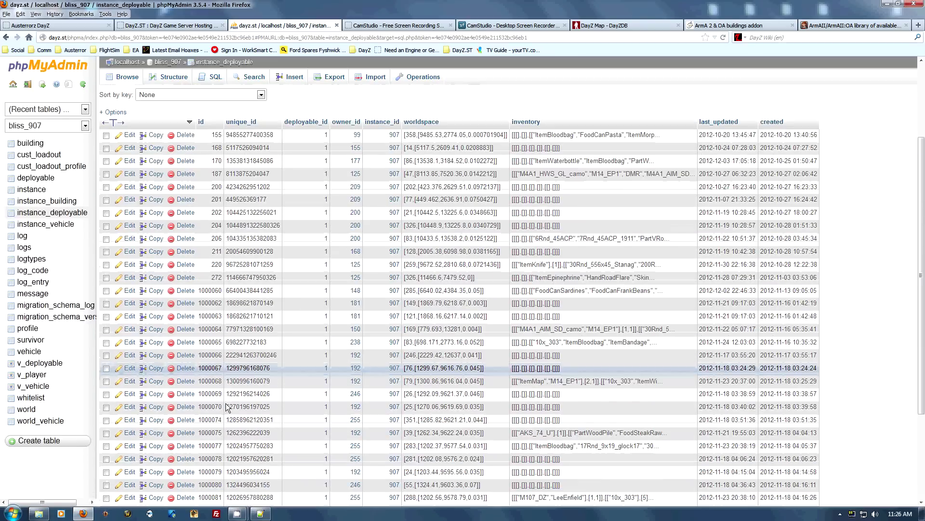
scroll(401, 362, down, 5)
scroll(401, 363, up, 9)
click(200, 184)
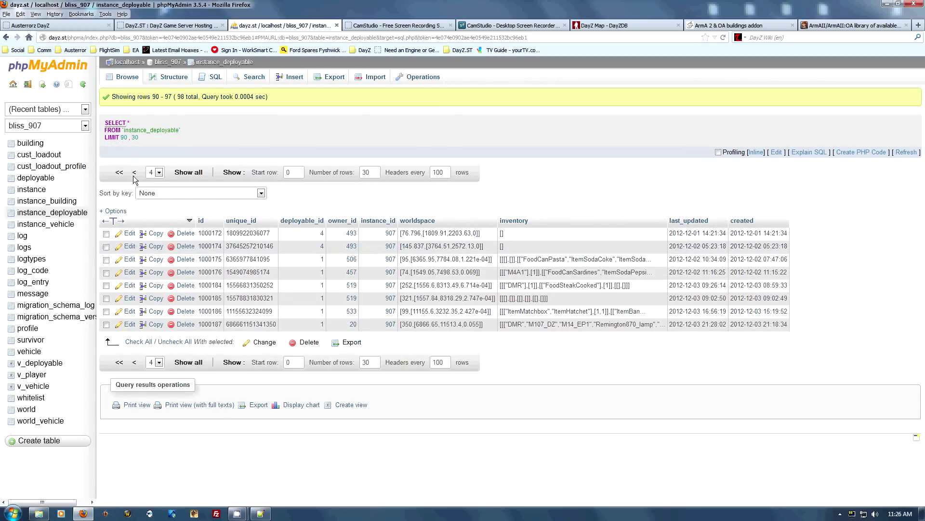
click(135, 175)
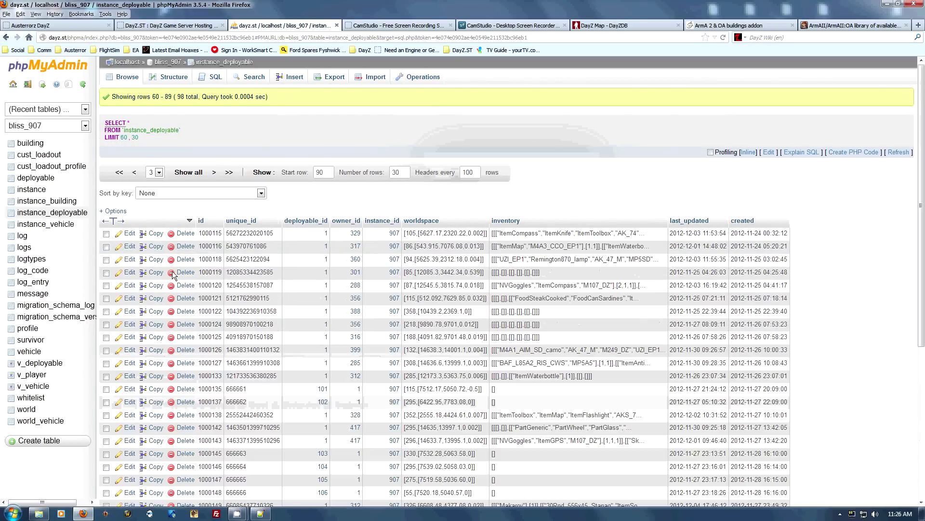
Step: Examine the instance_deployable rows with deployable_id 101 to 106, including their unique_id, worldspace and inventory values
scroll(325, 342, down, 8)
scroll(324, 342, up, 4)
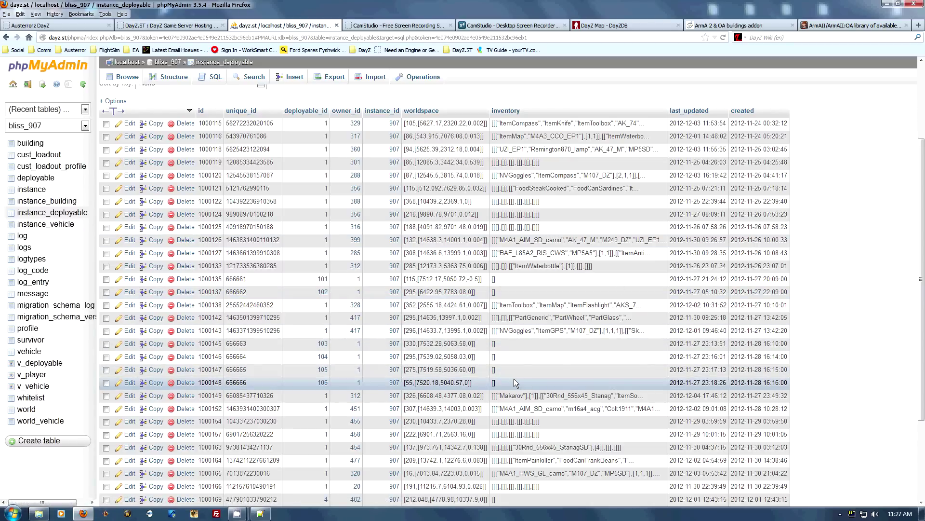
scroll(514, 379, down, 4)
scroll(514, 379, up, 8)
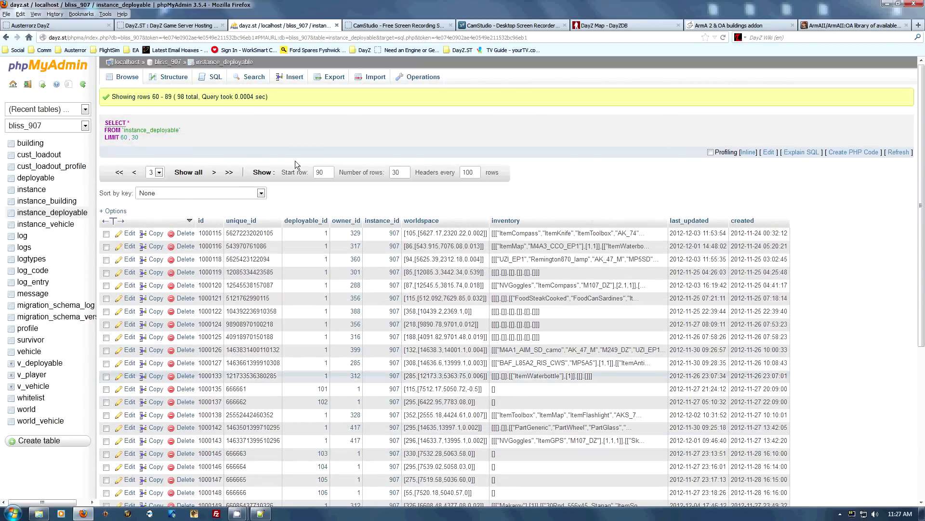
Step: Check the last page of instance_deployable rows, then start a new row in that table with unique_id 777771
click(215, 172)
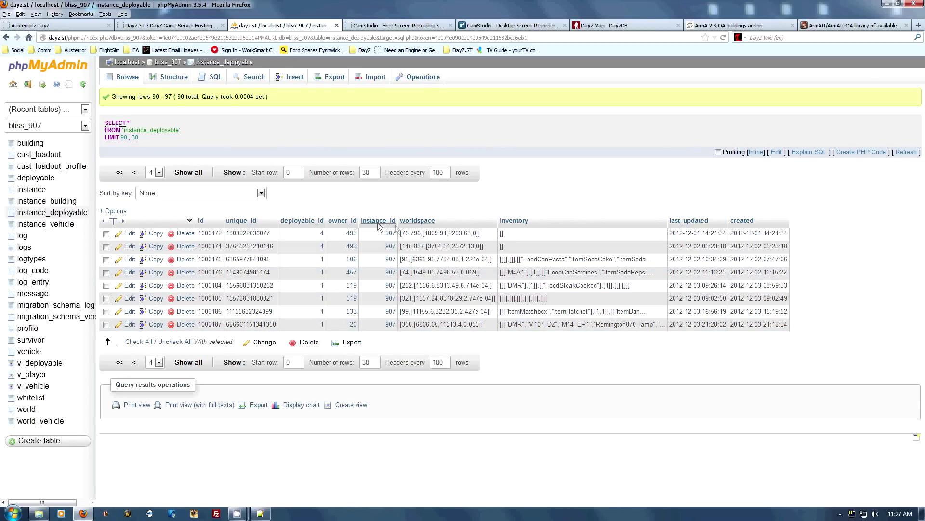
click(45, 125)
click(464, 389)
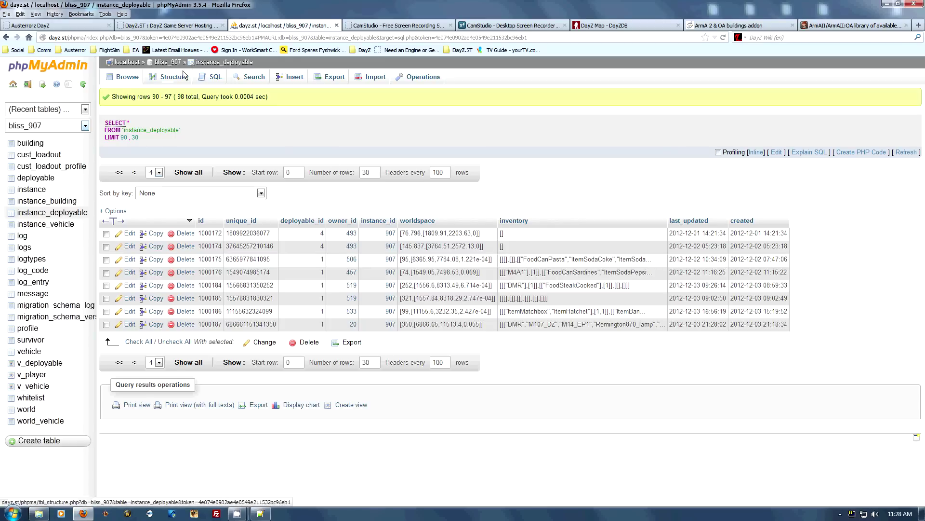
click(293, 79)
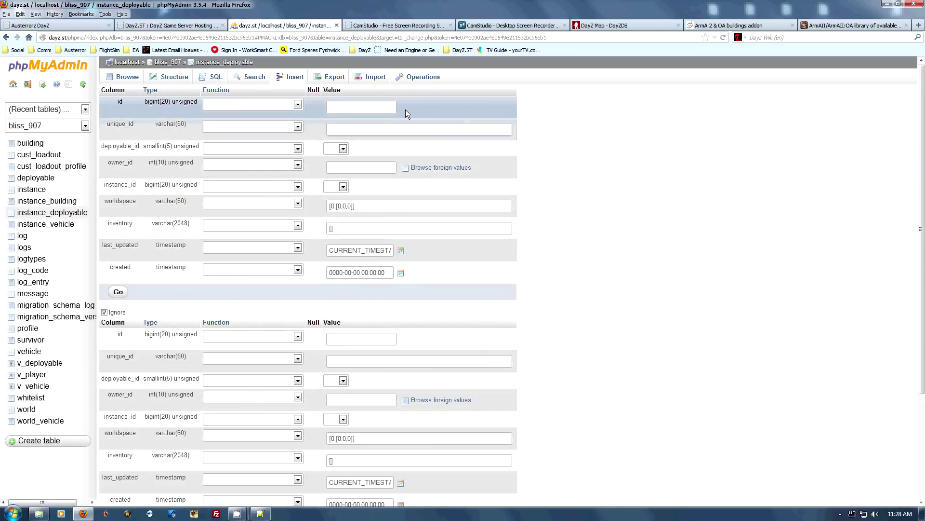
click(435, 127)
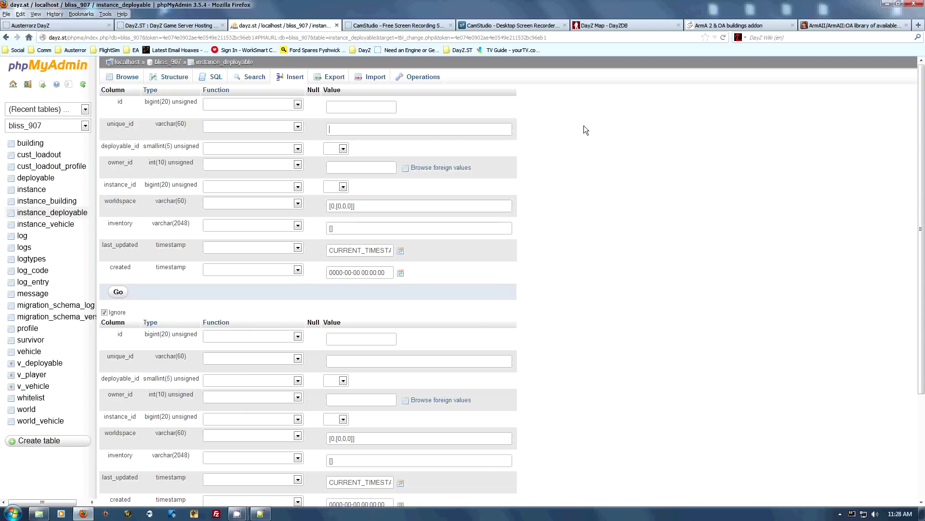
text(777771)
Step: Look up the Land_A_GeneralStore_01 id in a separate tab of the deployable table and set the new row's deployable_id to 101
middle_click(36, 178)
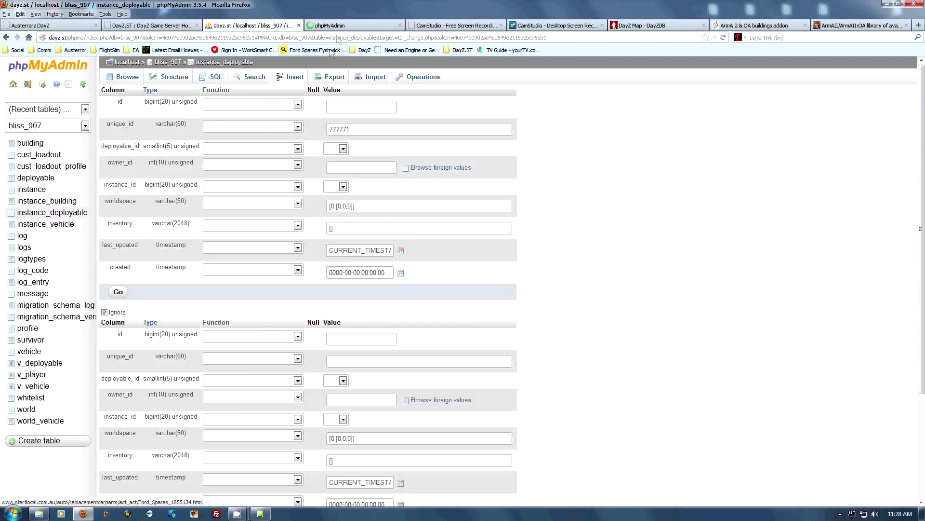
click(344, 25)
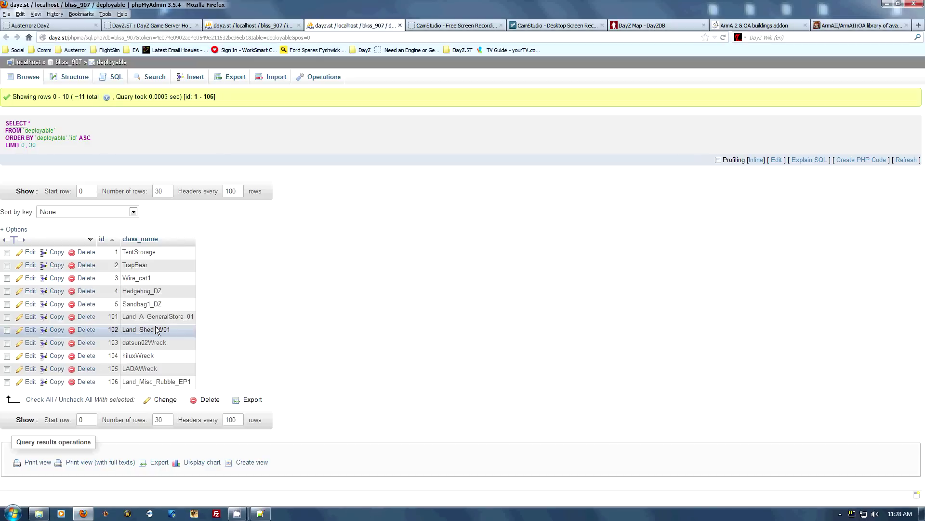
click(182, 315)
click(251, 26)
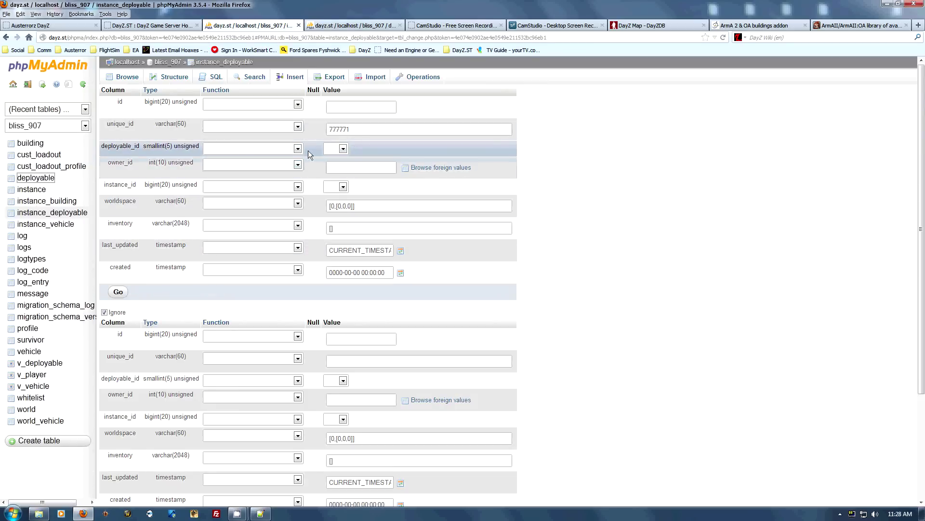
click(343, 148)
click(335, 207)
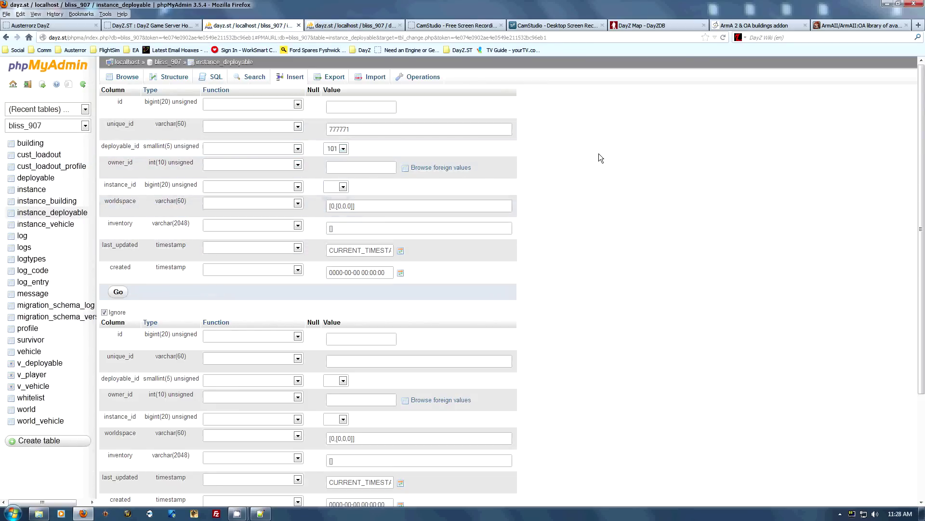
Step: Set the new row's owner_id to 1 and its instance_id to 907
text(1)
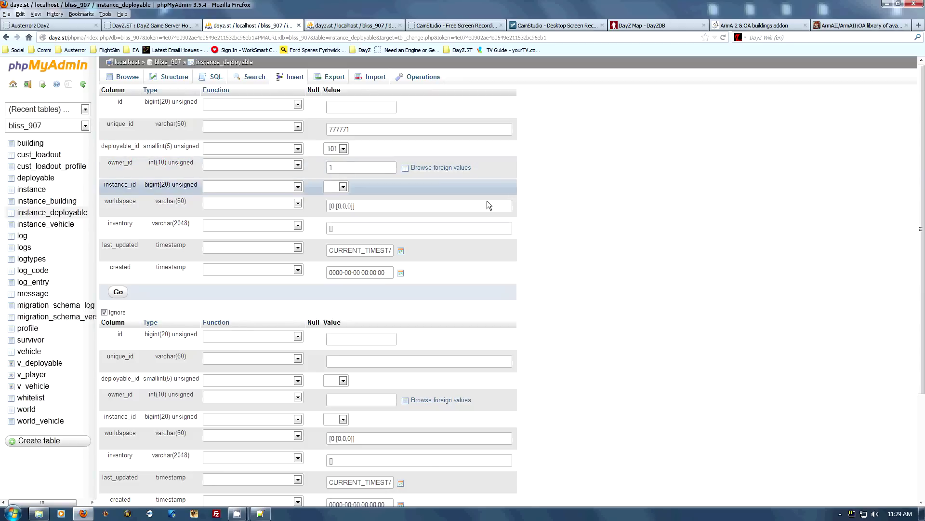
click(343, 187)
click(338, 205)
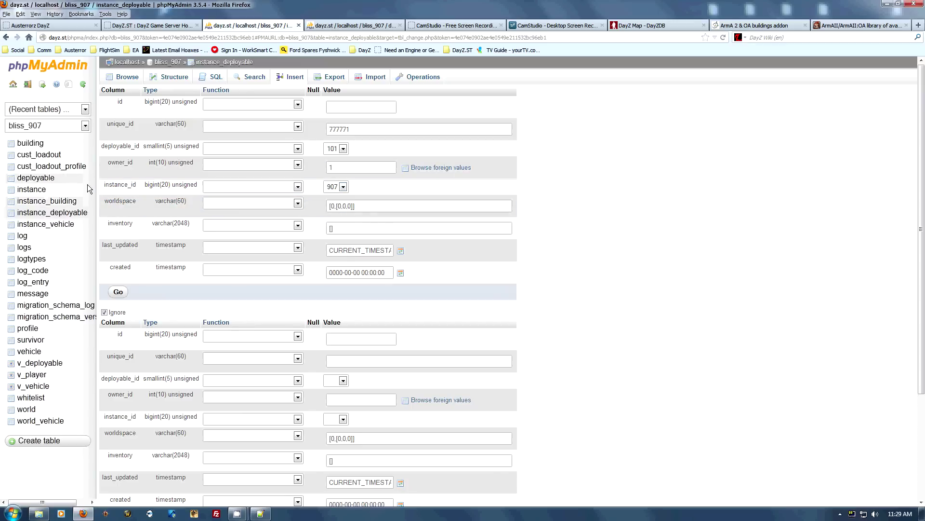
right_click(0, 72)
click(696, 228)
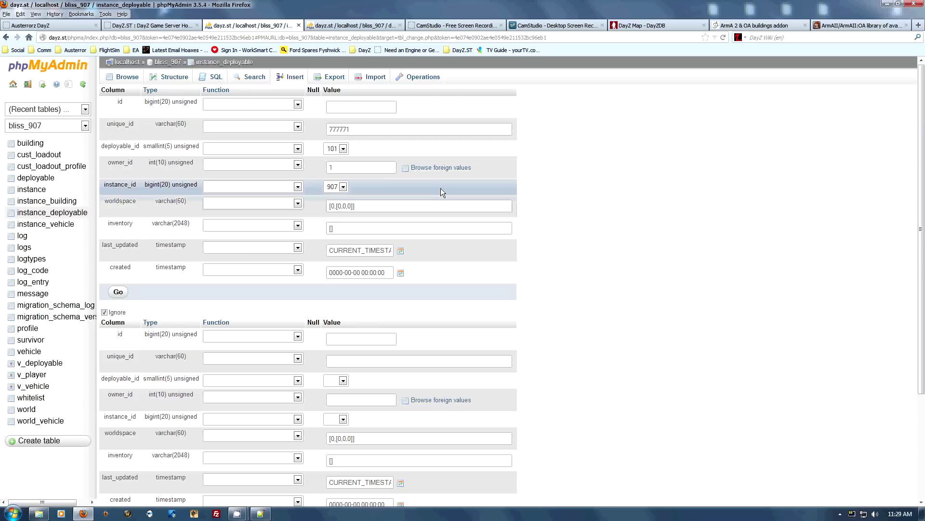
double_click(350, 208)
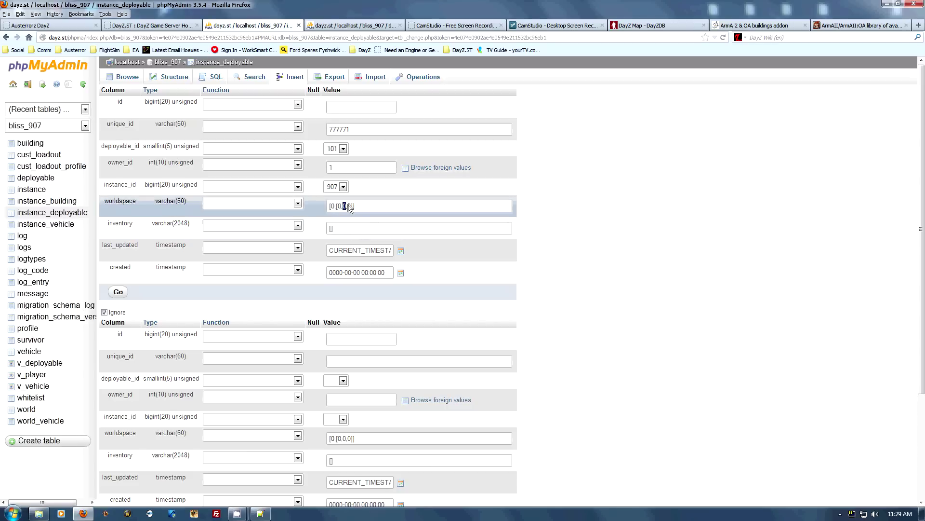
click(623, 206)
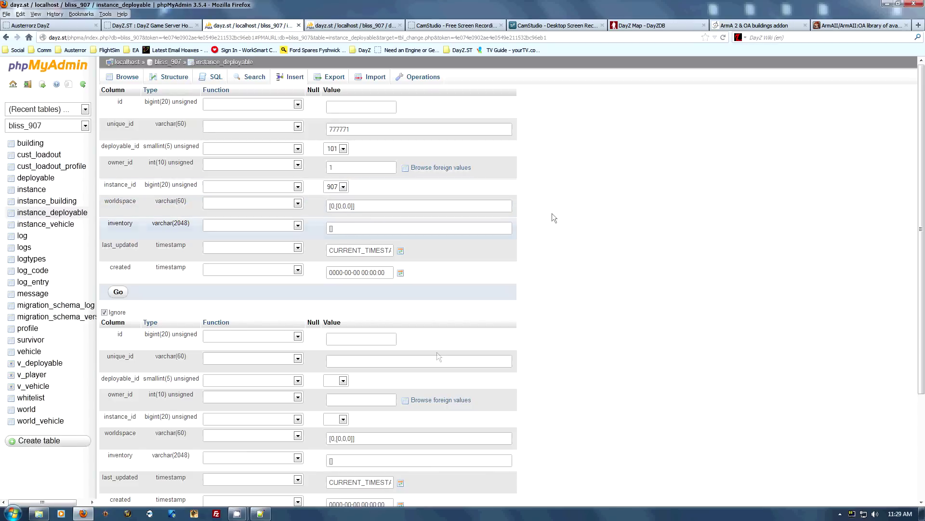
Step: Find the general store's azimut in the Notepad++ mission file and enter 117 as the first worldspace value in phpMyAdmin
mouse_move(262, 514)
click(261, 460)
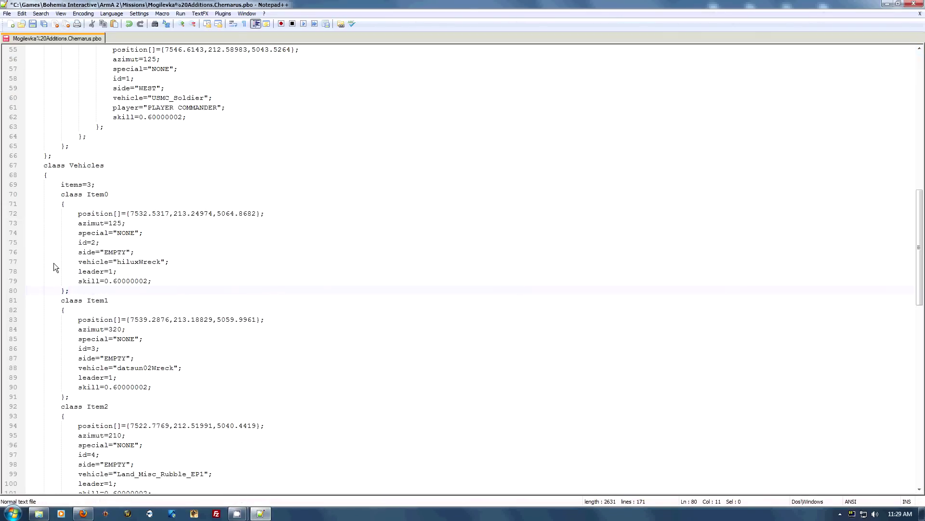
scroll(83, 222, up, 5)
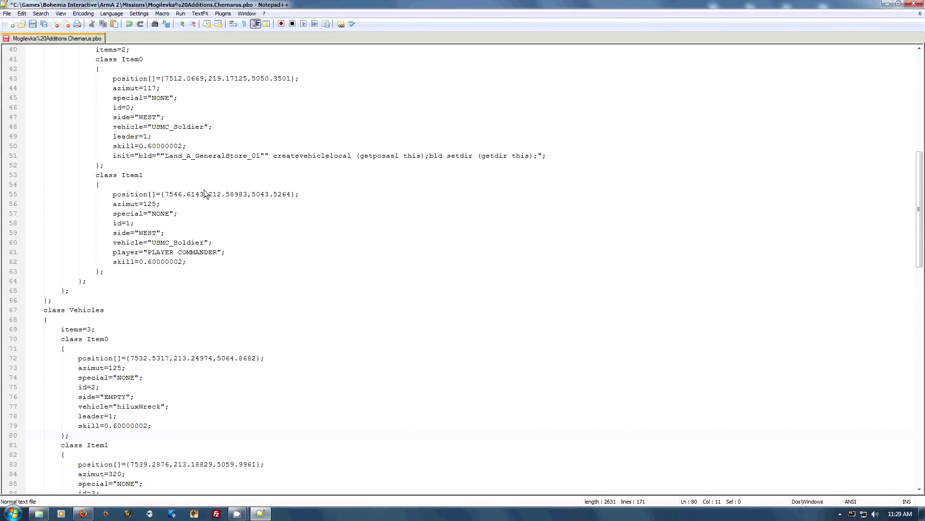
scroll(195, 246, up, 4)
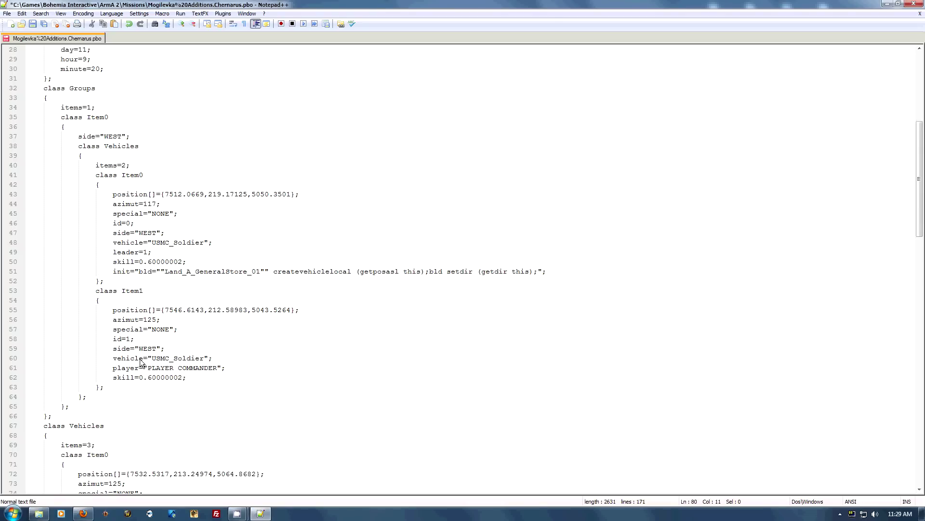
click(199, 229)
double_click(149, 204)
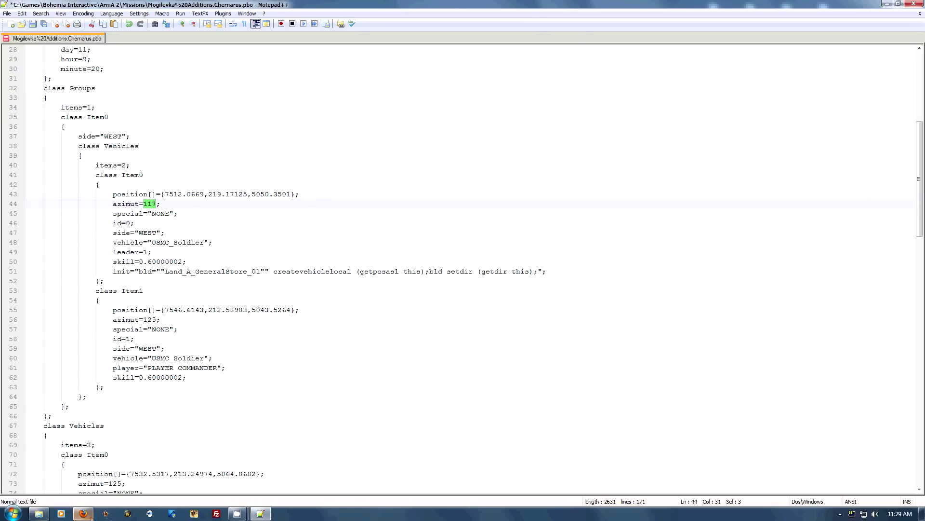
click(83, 513)
double_click(332, 205)
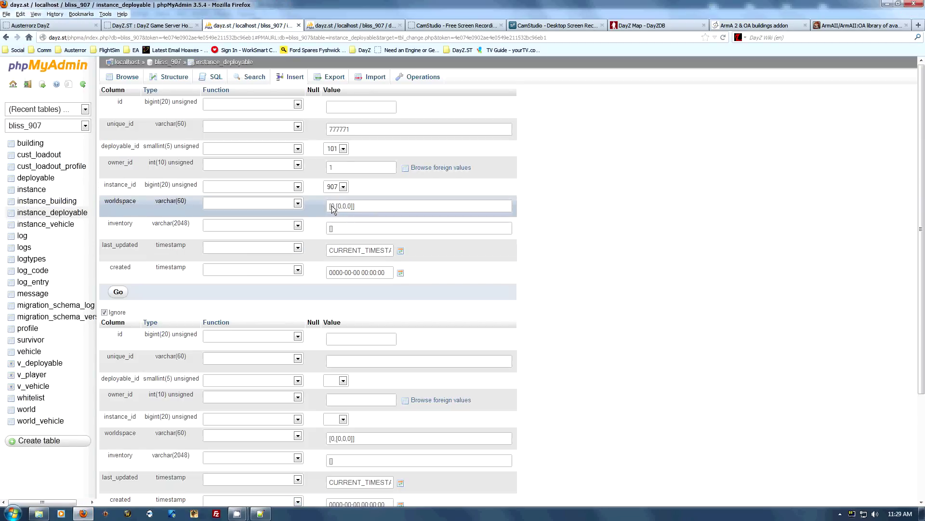
text(117)
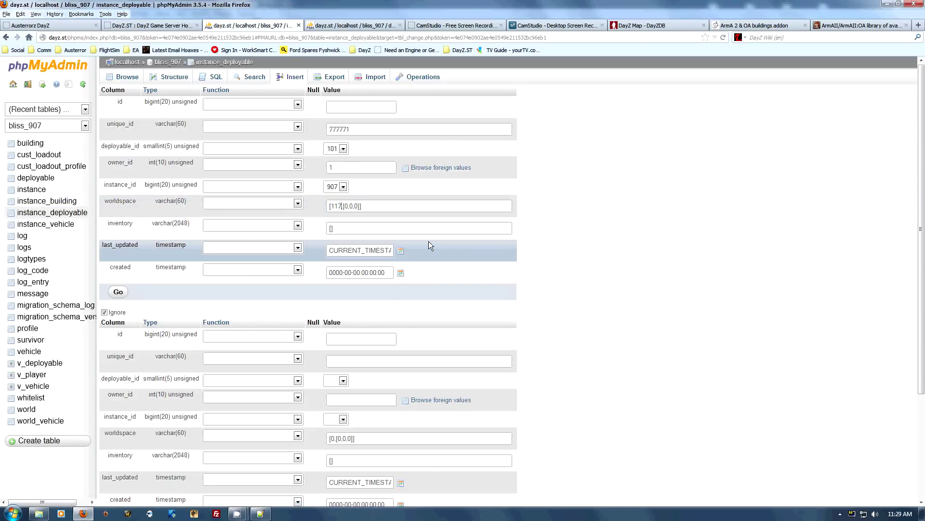
Step: Copy 7512.06 from the general store's position in Notepad++ and paste it as the first worldspace coordinate in phpMyAdmin
double_click(345, 206)
double_click(355, 206)
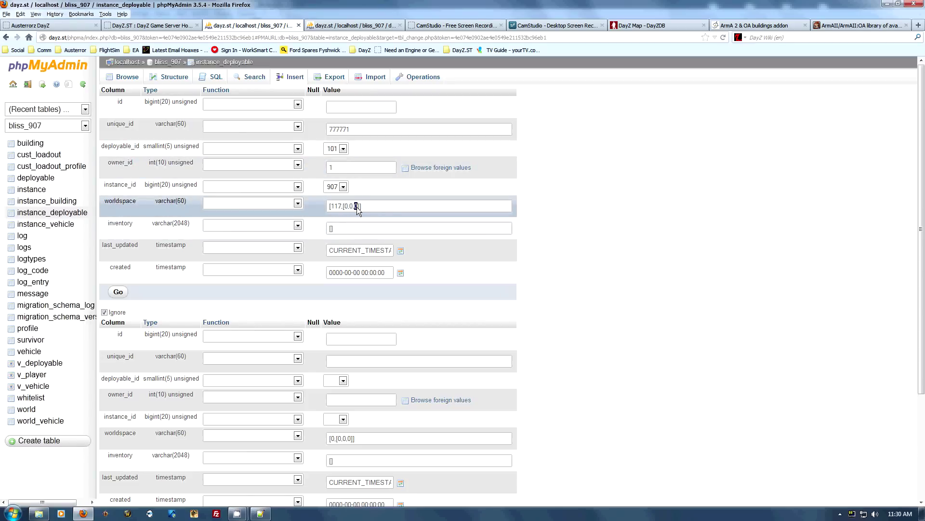
click(260, 514)
drag(164, 195, 187, 194)
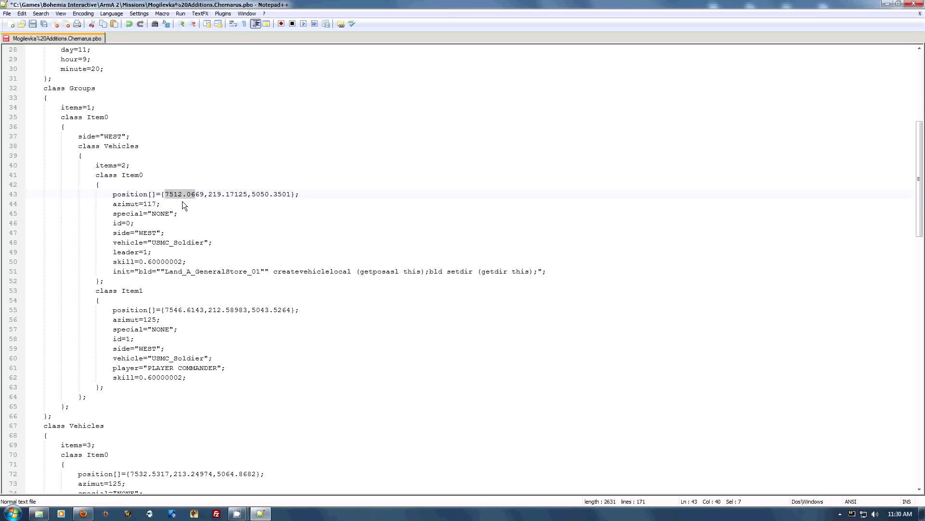
drag(166, 194, 198, 195)
key(ctrl+c)
click(83, 513)
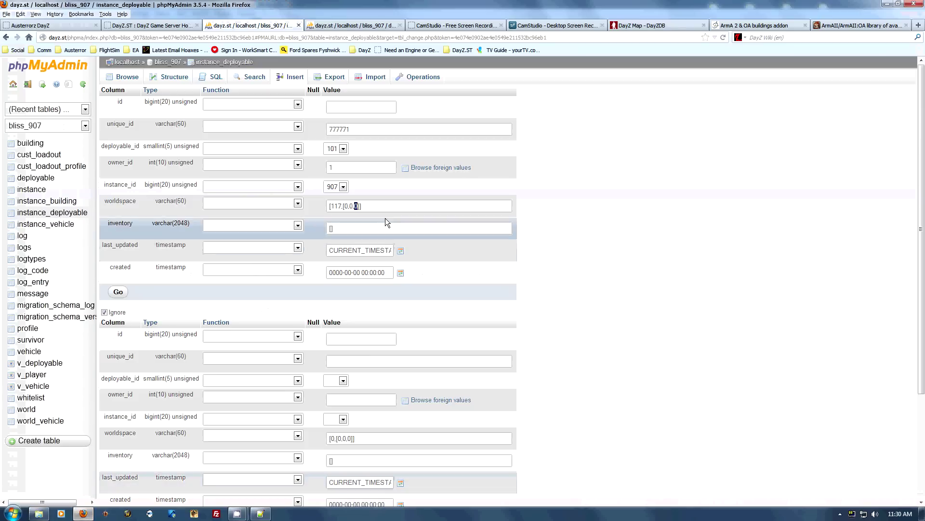
double_click(345, 206)
key(ctrl+v)
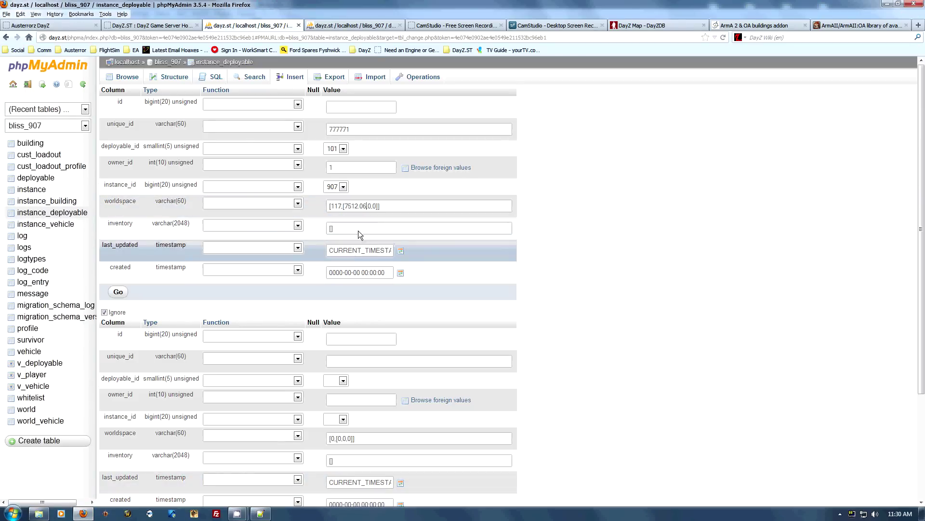
Step: Take the last number of the general store's position in Notepad++ and enter 5050.35 as the second worldspace coordinate in phpMyAdmin
double_click(369, 207)
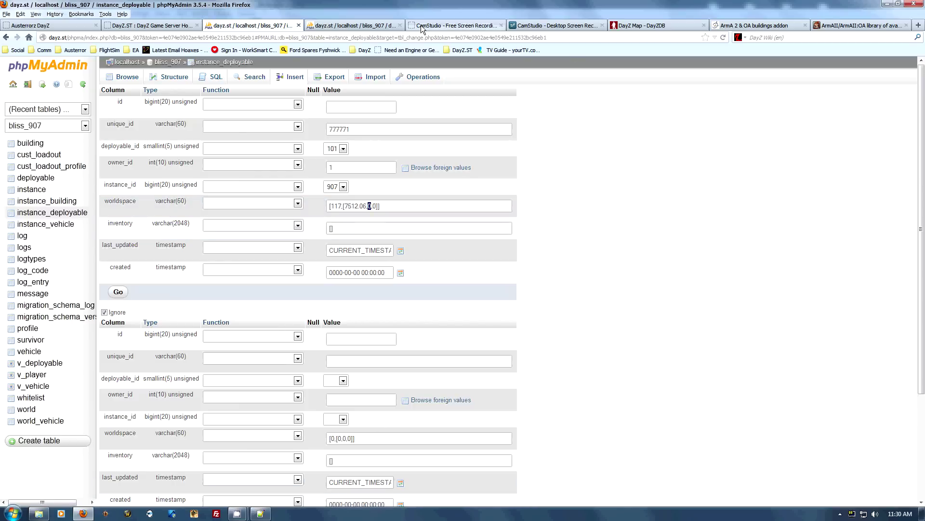
click(260, 514)
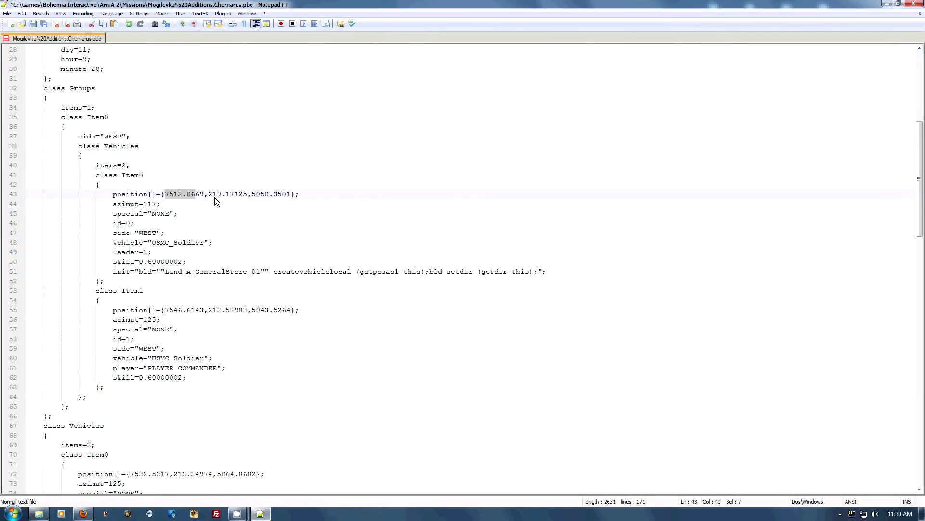
drag(210, 195, 241, 195)
drag(252, 196, 269, 198)
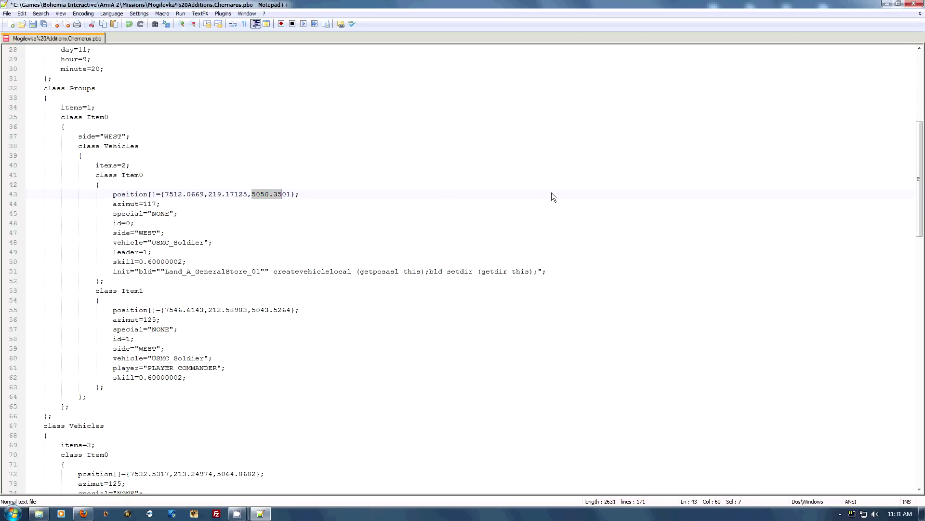
click(83, 513)
text(5050.35)
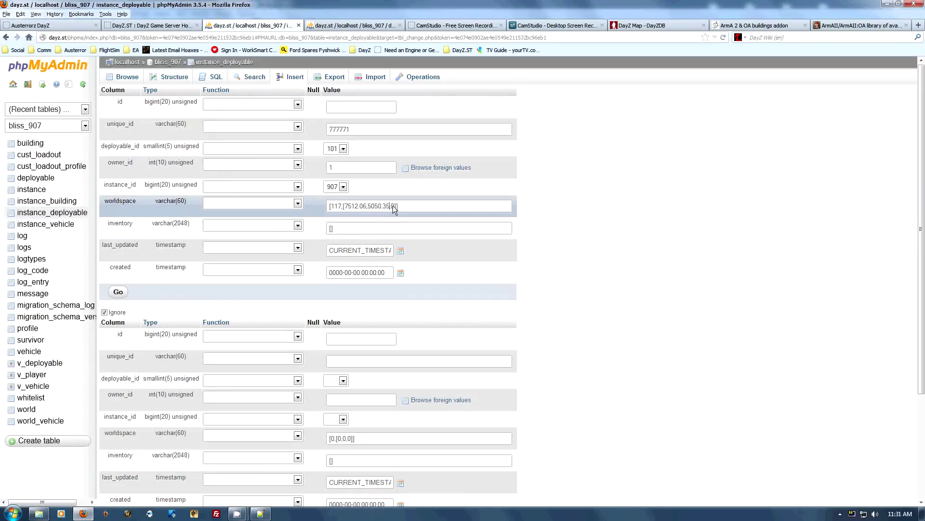
Step: Check the middle height number of the store's position in Notepad++, then set the third worldspace coordinate to -0.7 in phpMyAdmin
click(261, 513)
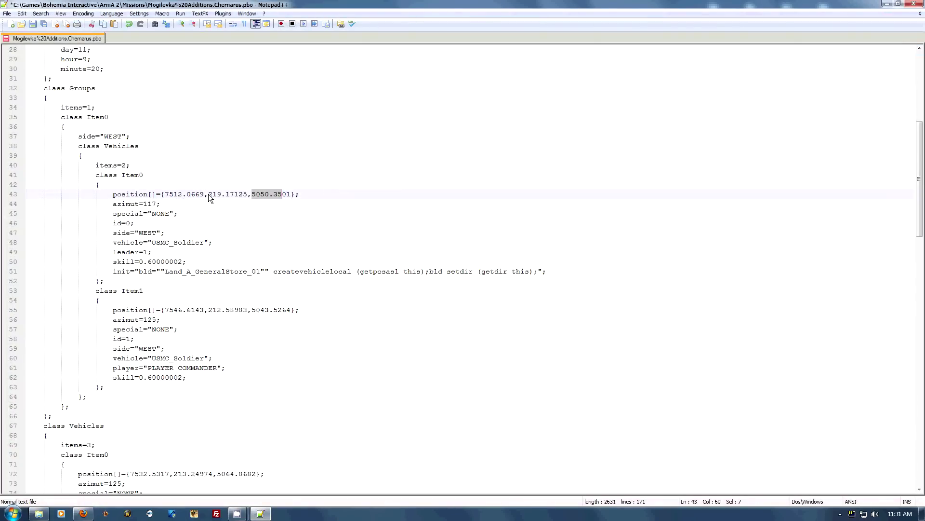
drag(208, 193, 242, 193)
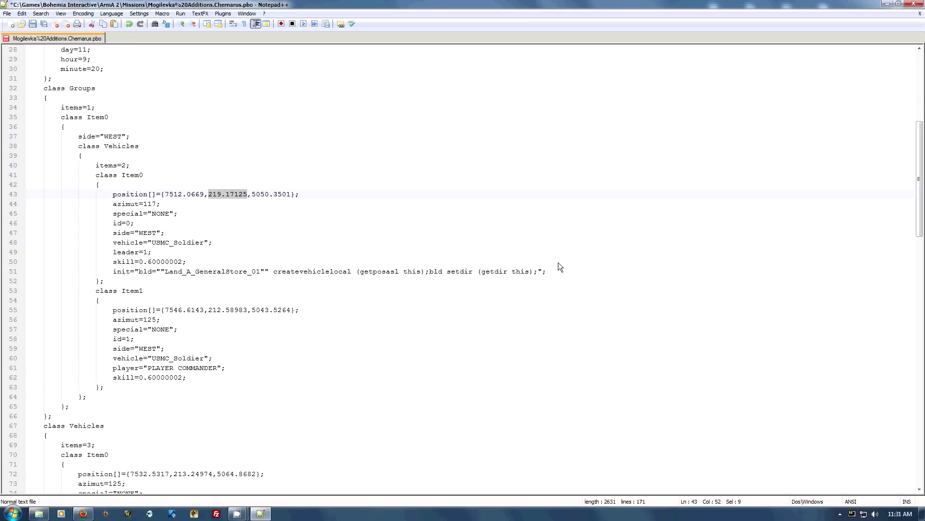
click(390, 281)
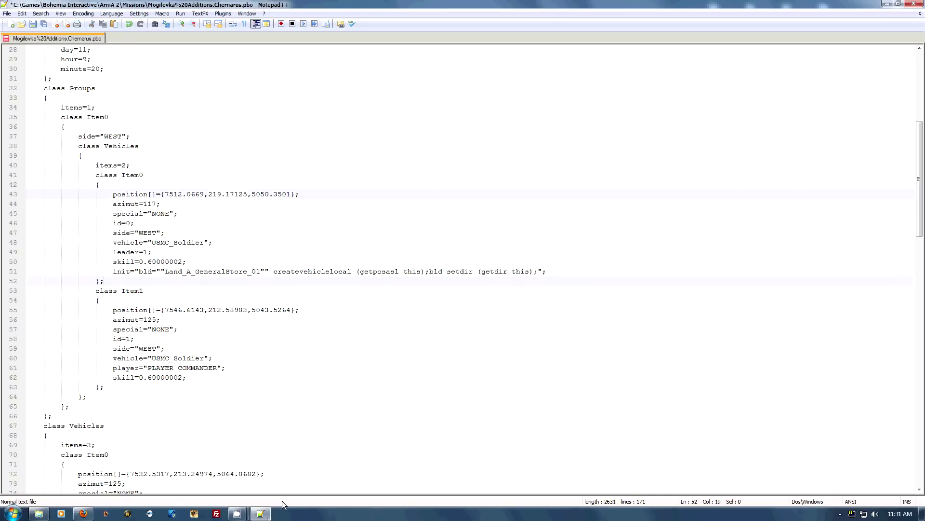
click(263, 513)
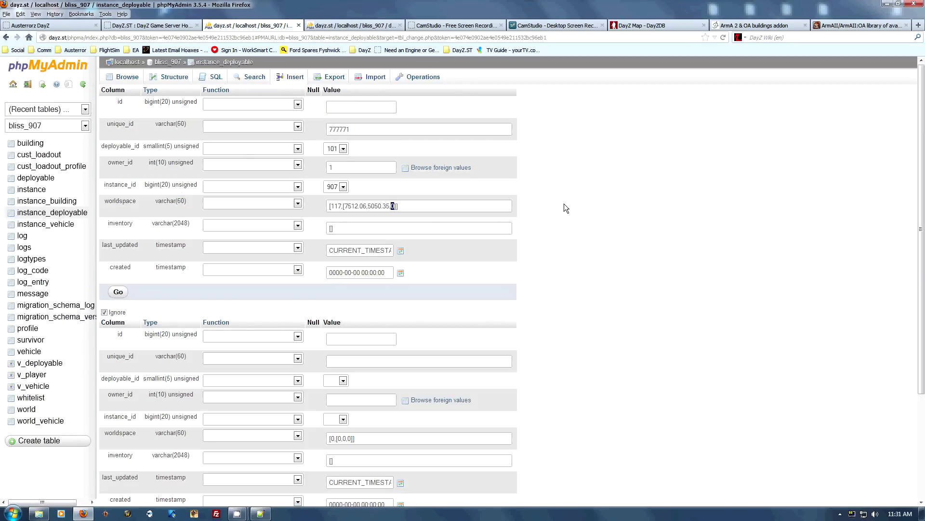
text(-0.7)
click(400, 274)
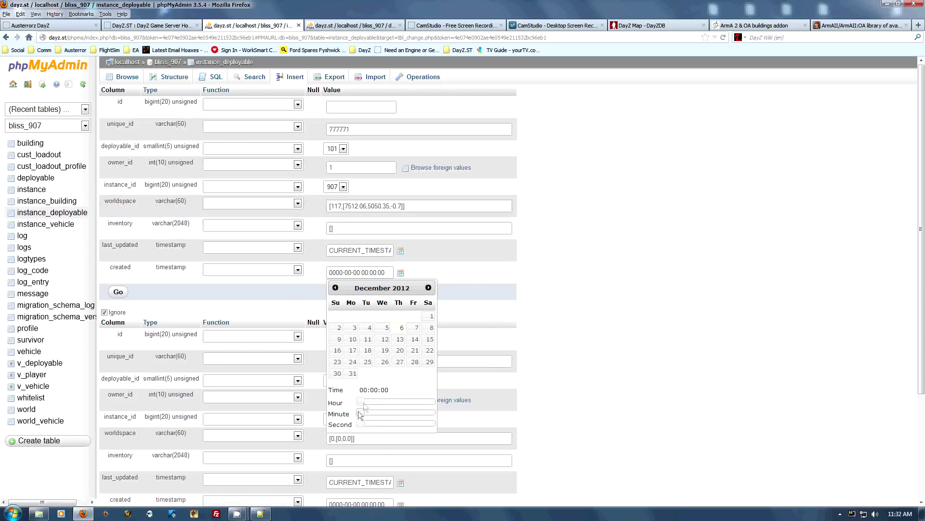
drag(361, 401, 401, 413)
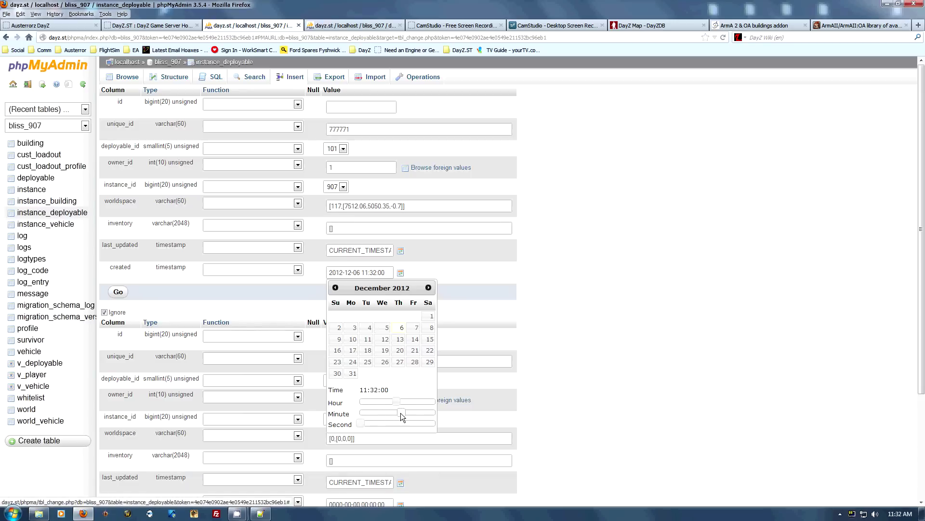
click(643, 306)
click(118, 293)
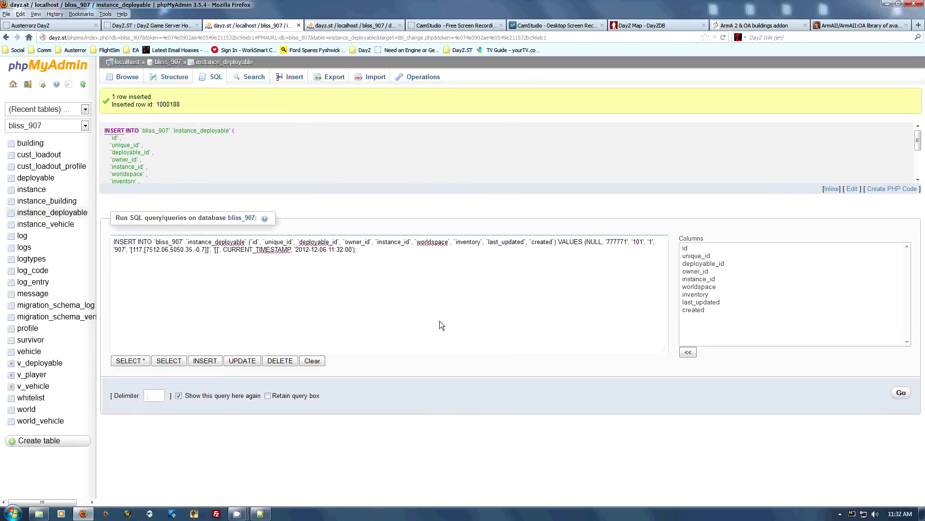
click(189, 77)
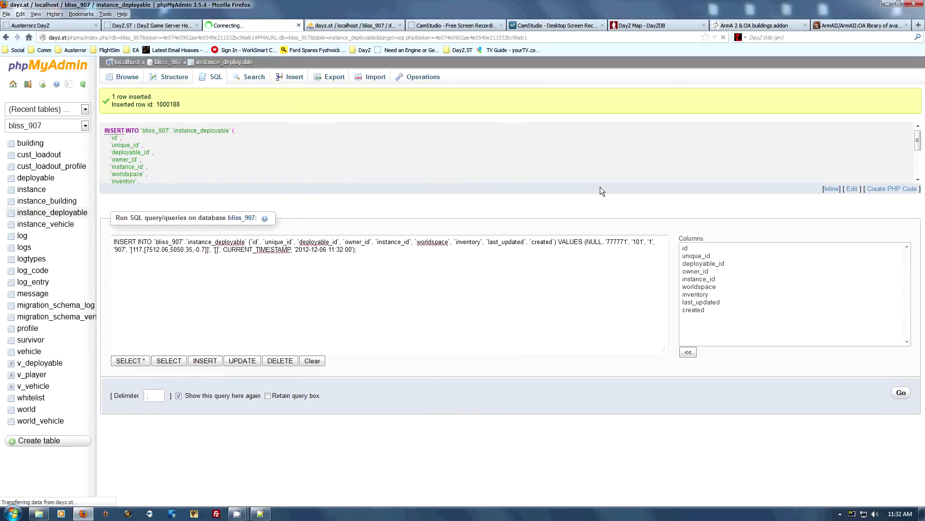
Step: Start another new row in instance_deployable and set its unique_id to 777772
click(198, 184)
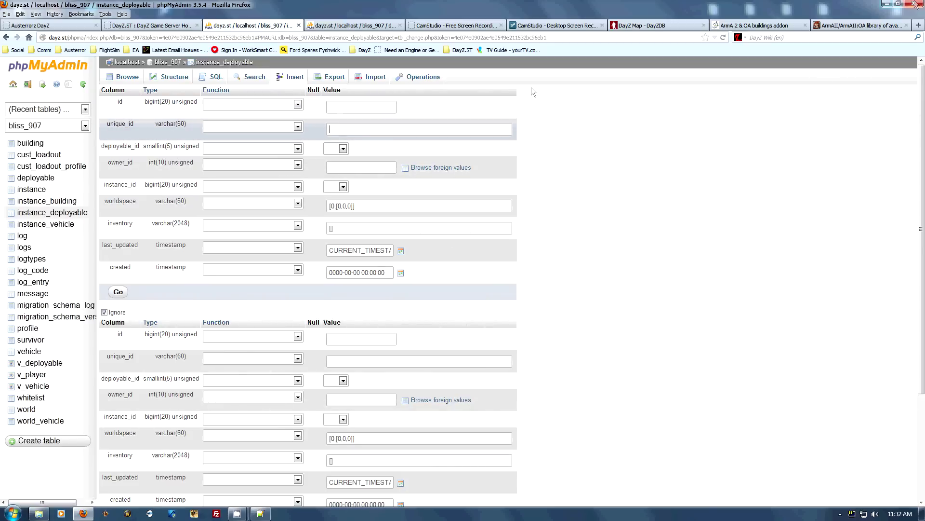
text(7)
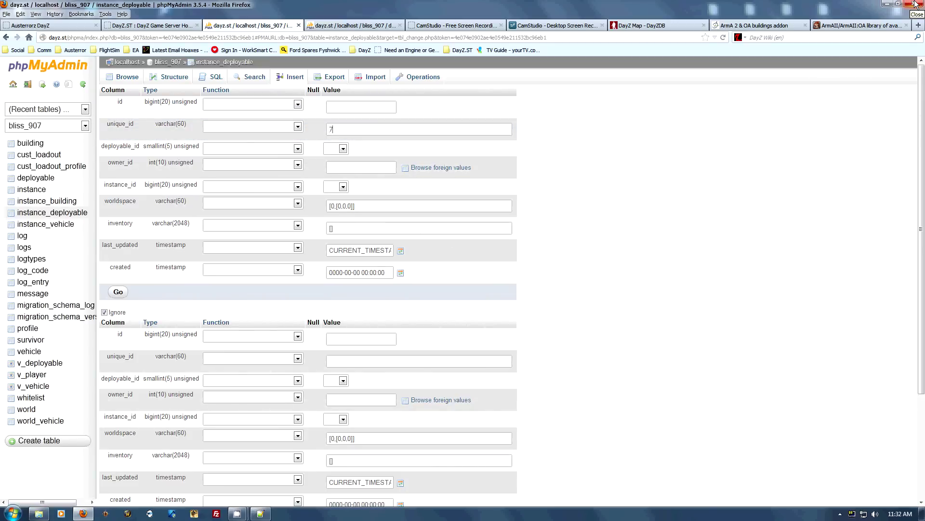
text(77772)
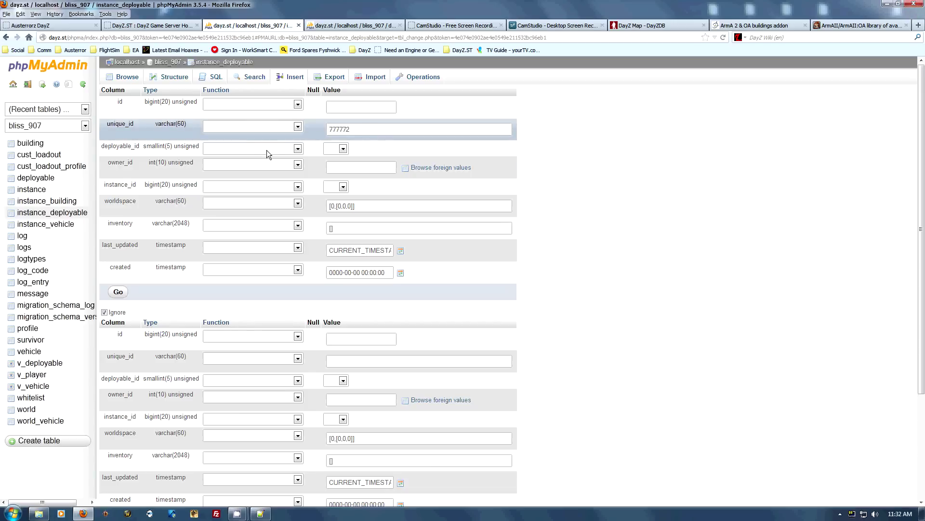
Step: Look up datsun02Wreck's id in the deployable table, then set deployable_id to 103, owner_id to 1 and instance_id to 907 in the new row
click(361, 28)
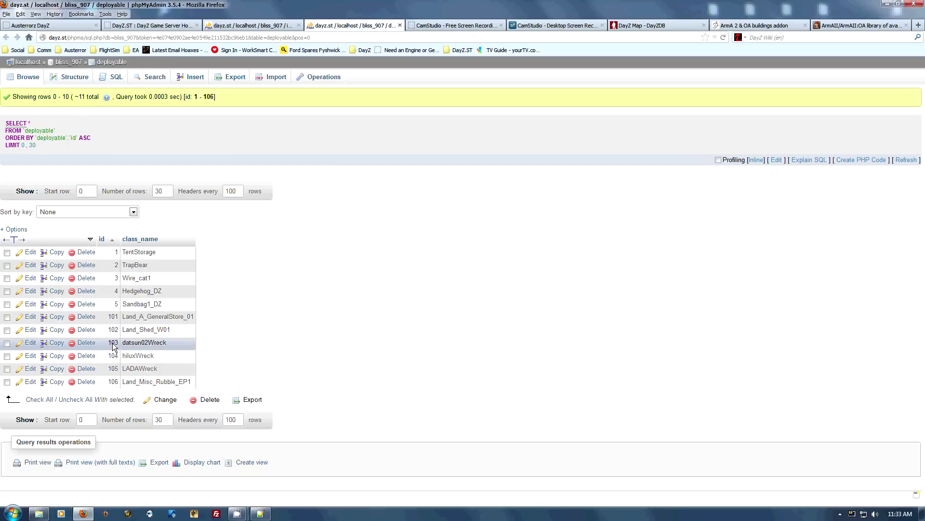
click(270, 24)
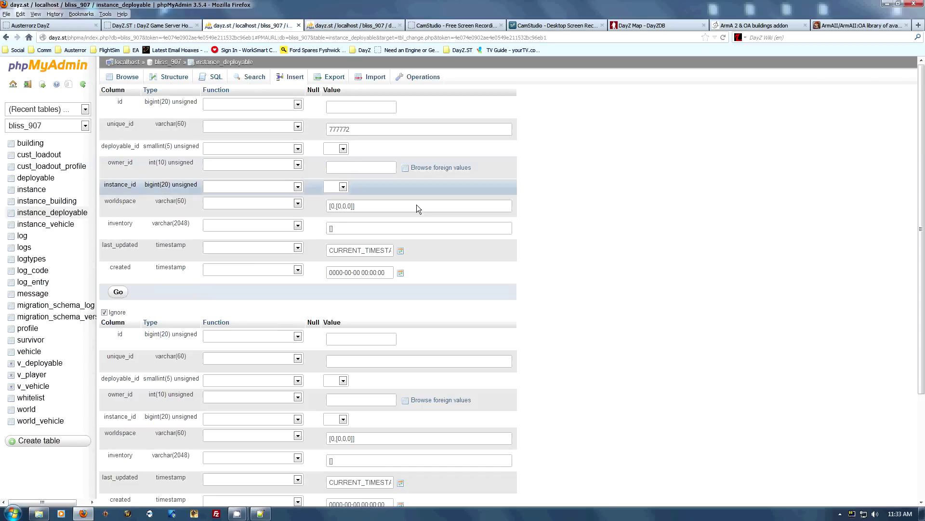
click(343, 149)
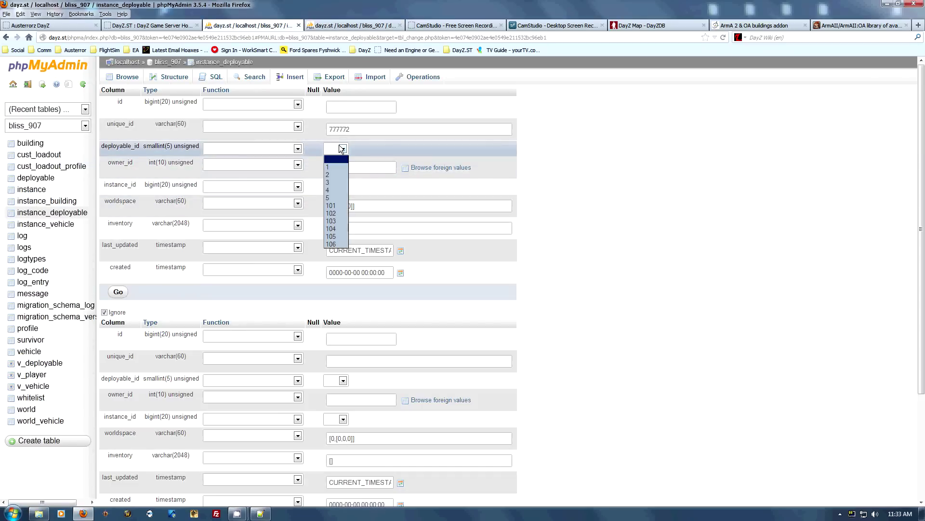
click(342, 219)
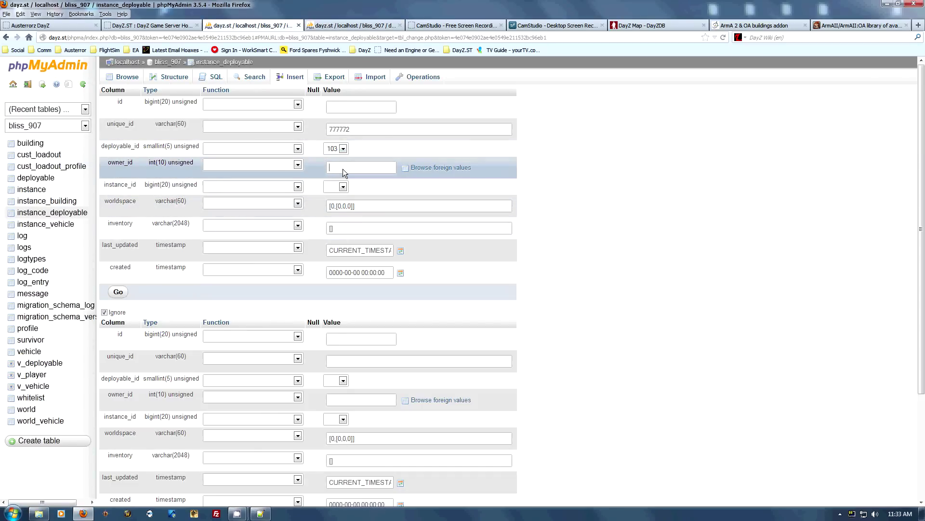
text(1)
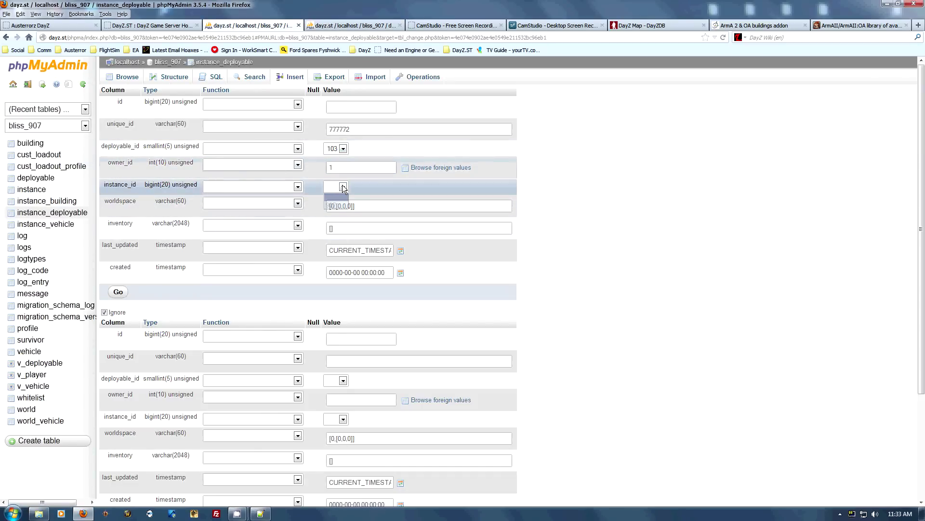
click(336, 199)
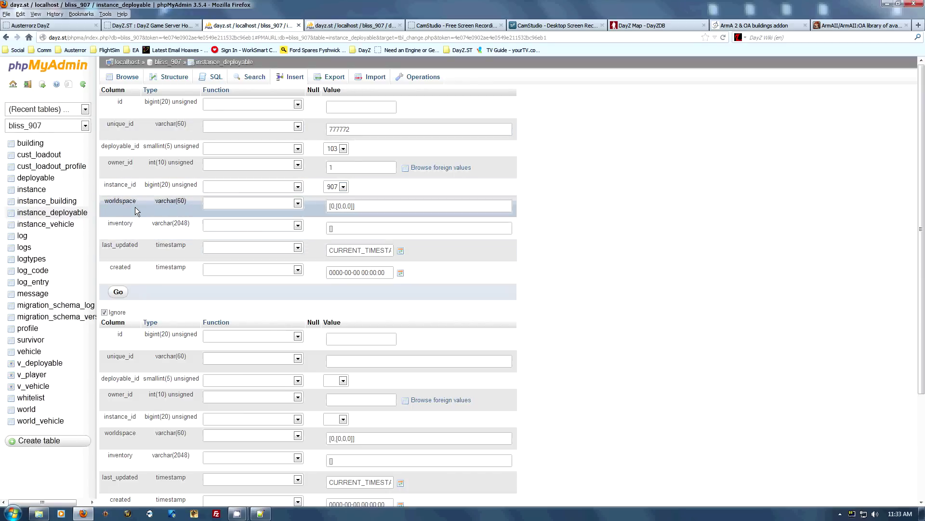
Step: Find the datsun02Wreck entry in Notepad++ and enter its azimuth, 320, as the first worldspace value in phpMyAdmin
double_click(331, 207)
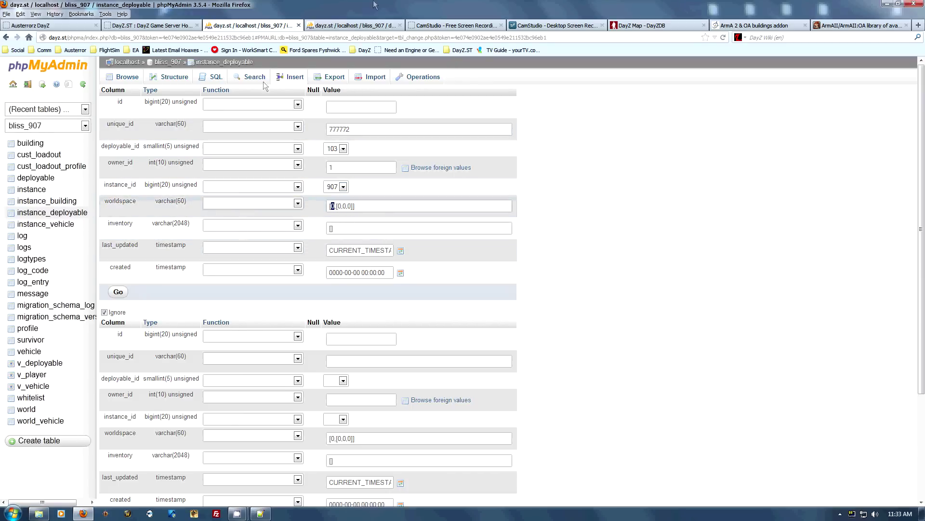
click(261, 513)
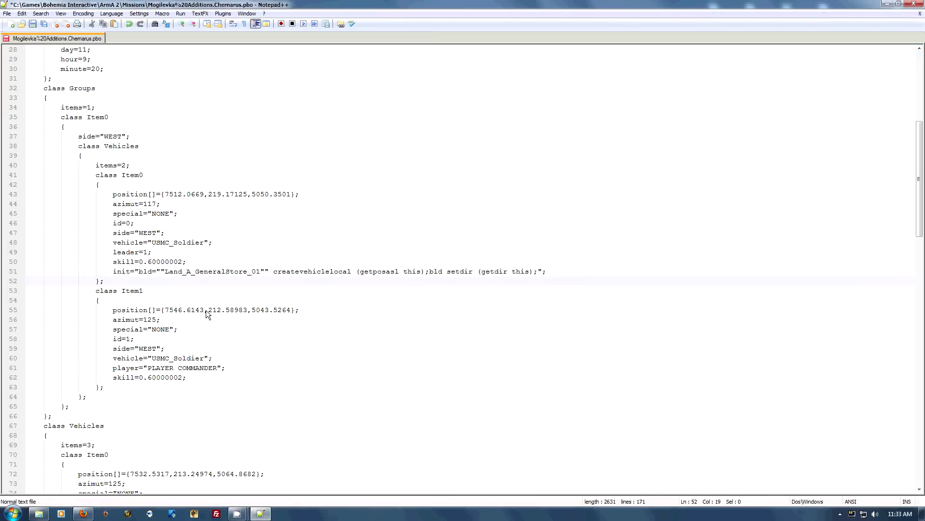
scroll(303, 346, down, 7)
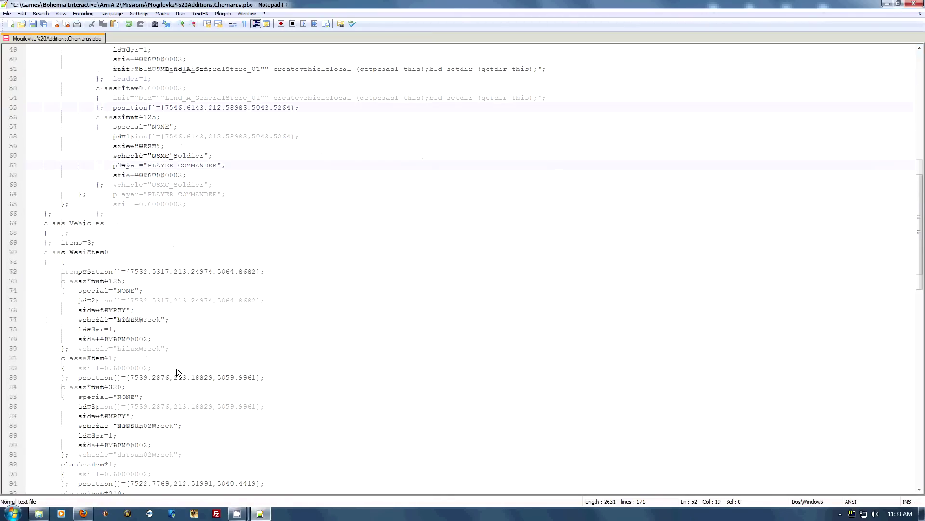
scroll(141, 333, down, 5)
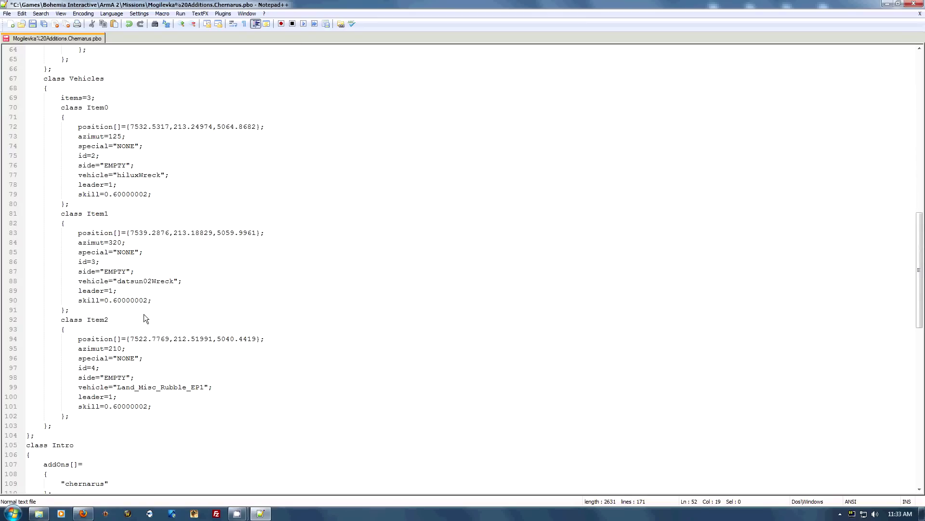
click(84, 514)
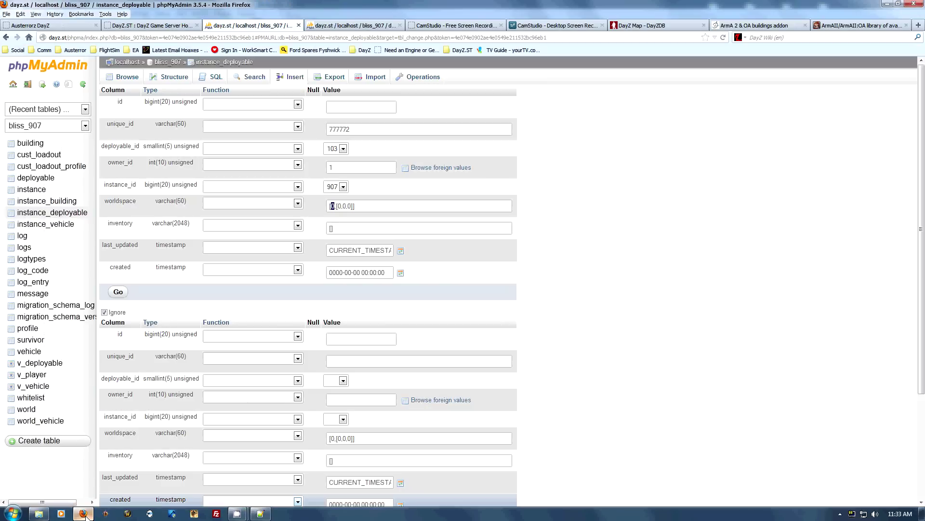
click(338, 24)
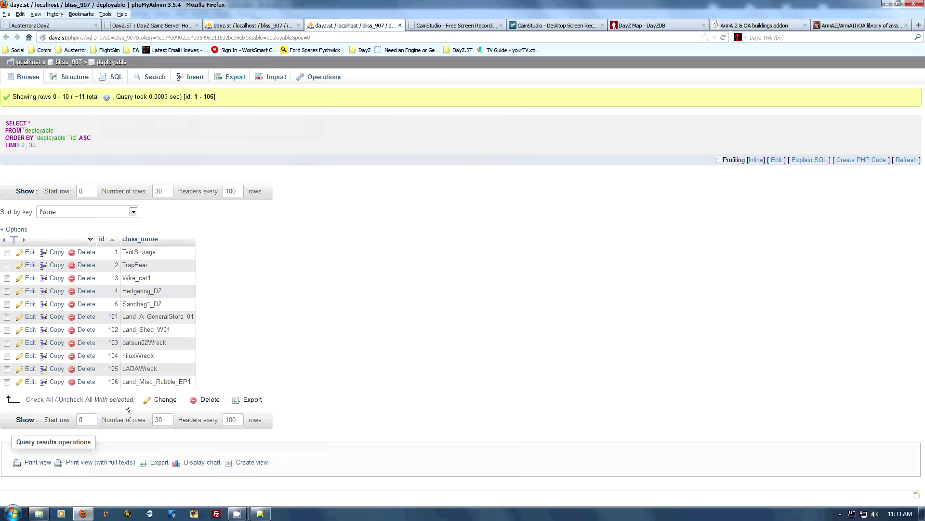
click(258, 25)
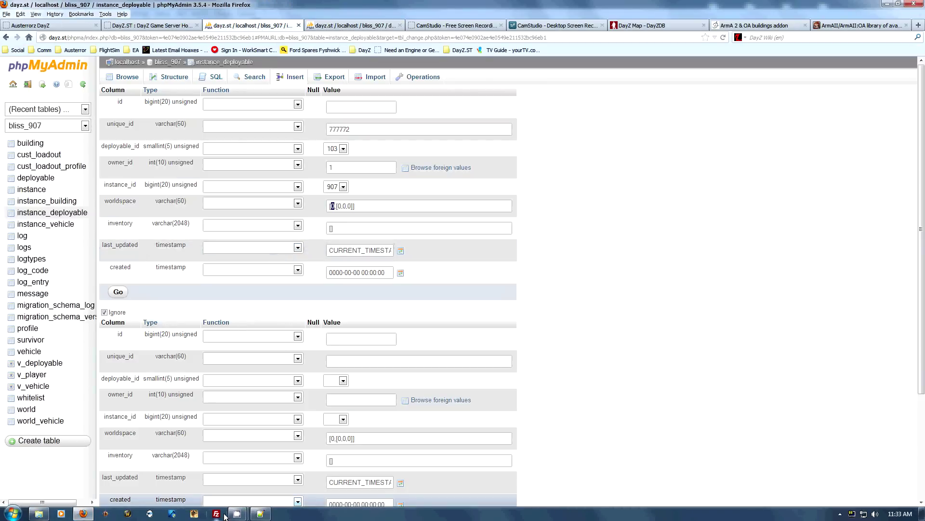
click(265, 514)
drag(77, 311, 2, 229)
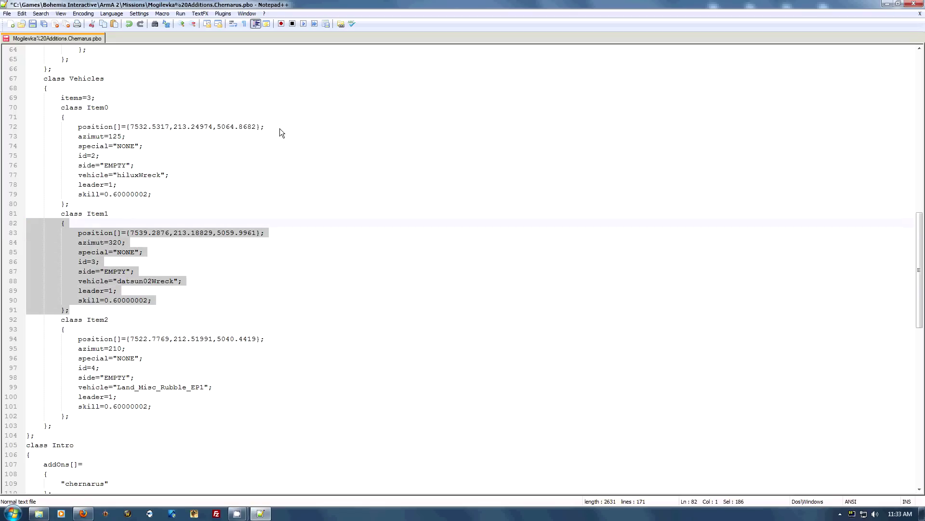
click(83, 513)
text(320,[0,0,0]])
Step: Copy 7539.28 from the datsun02Wreck position in Notepad++ and paste it as the first worldspace coordinate in phpMyAdmin
double_click(345, 205)
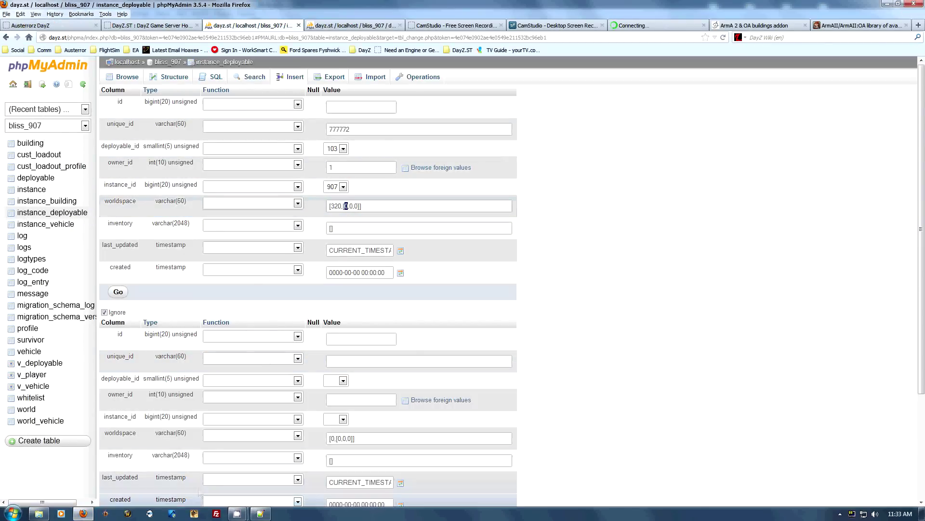
click(261, 513)
click(177, 250)
drag(130, 232, 143, 233)
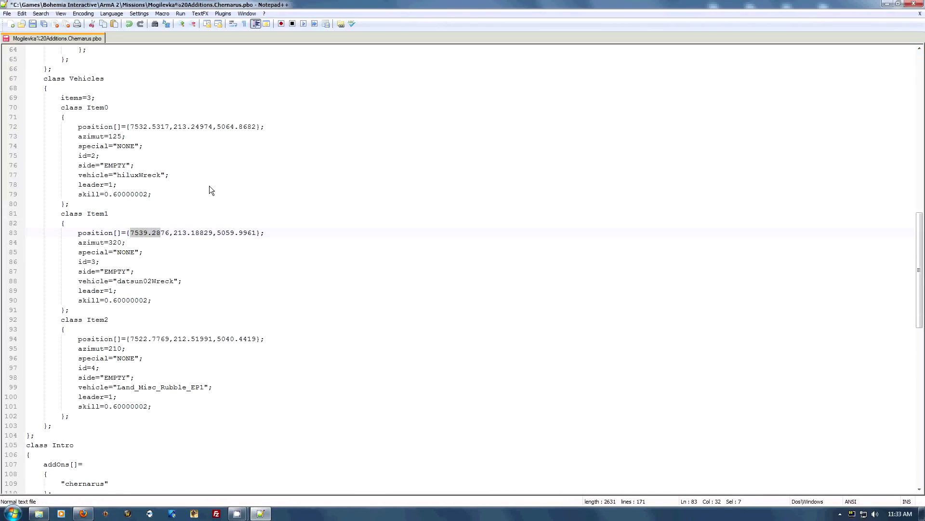
key(ctrl+c)
click(83, 514)
key(ctrl+v)
text(,)
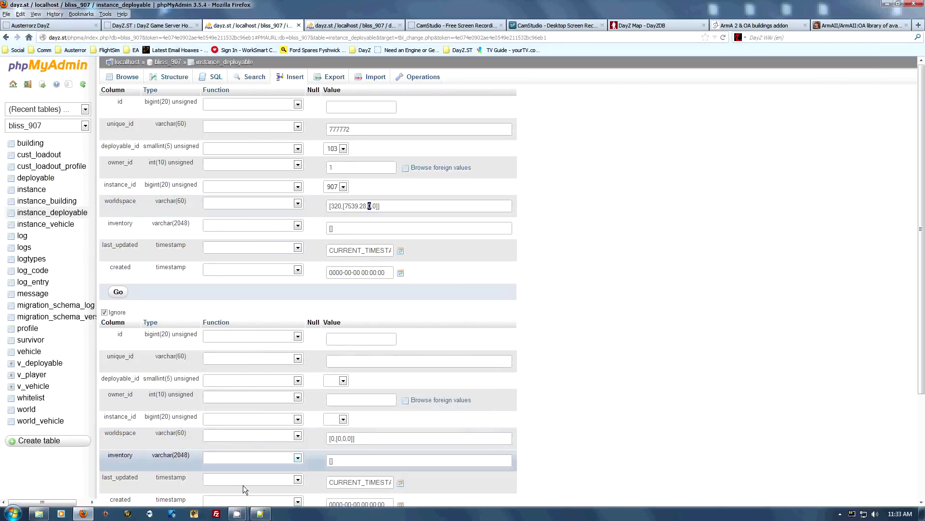
Step: Take the last number of the datsun02Wreck position in Notepad++ and enter 5059.99 as the second worldspace coordinate in phpMyAdmin
click(260, 513)
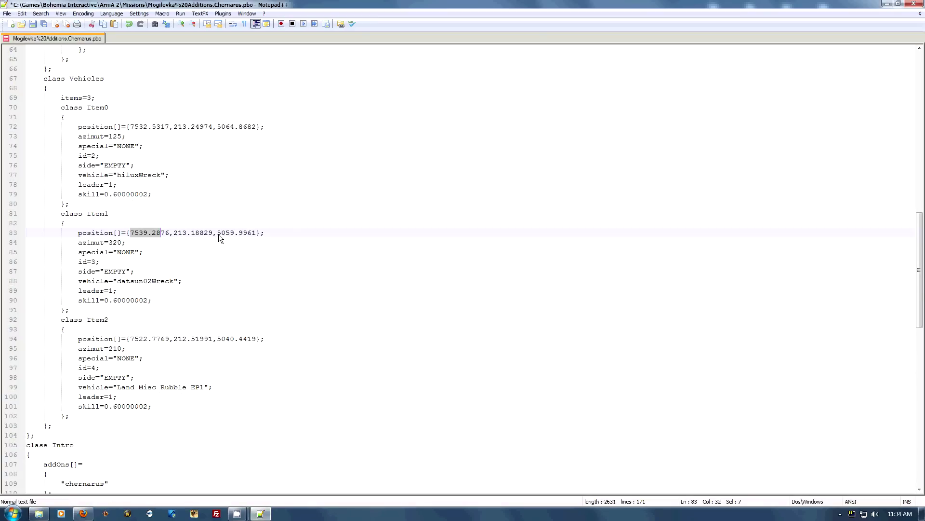
drag(217, 233, 230, 233)
click(269, 516)
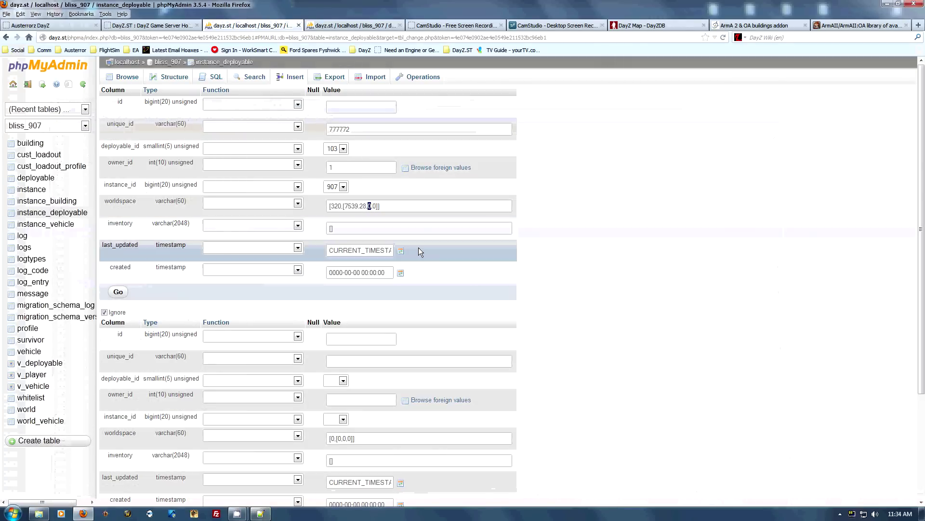
double_click(393, 206)
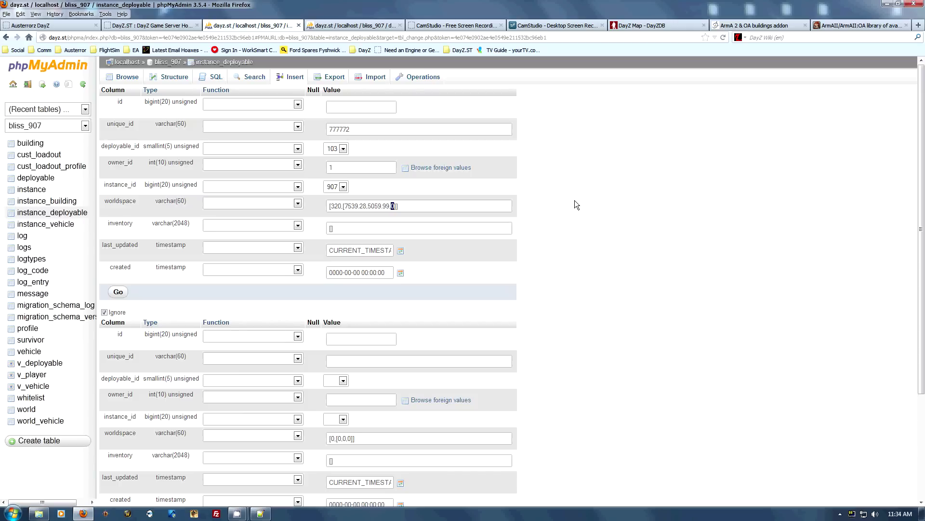
click(546, 233)
click(401, 273)
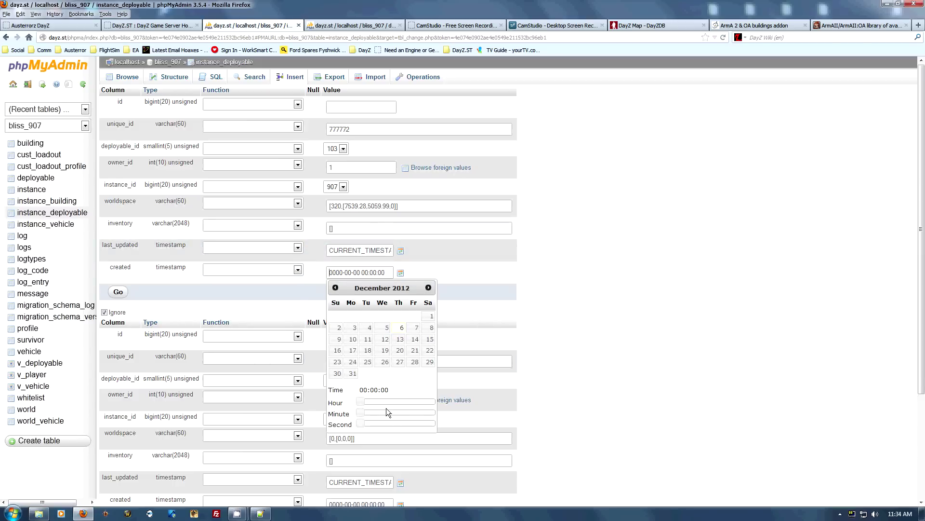
drag(363, 400, 403, 412)
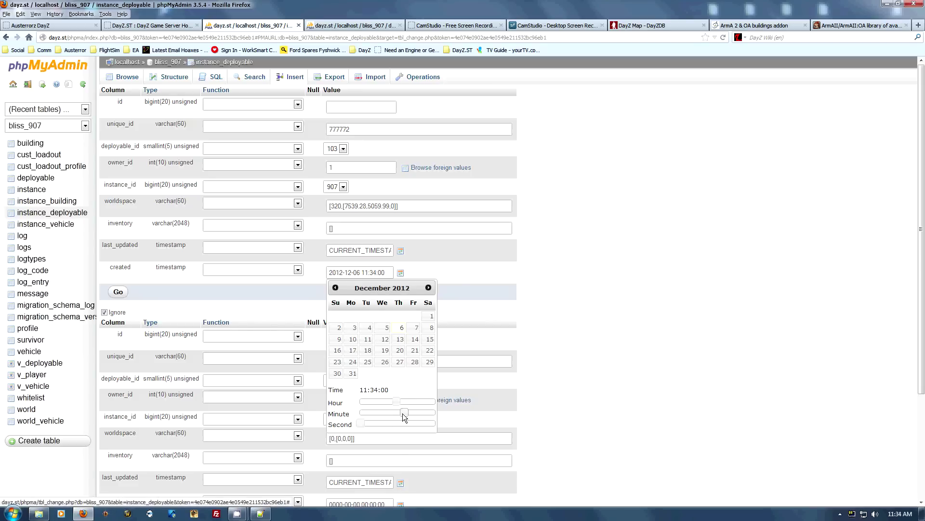
click(682, 375)
click(120, 291)
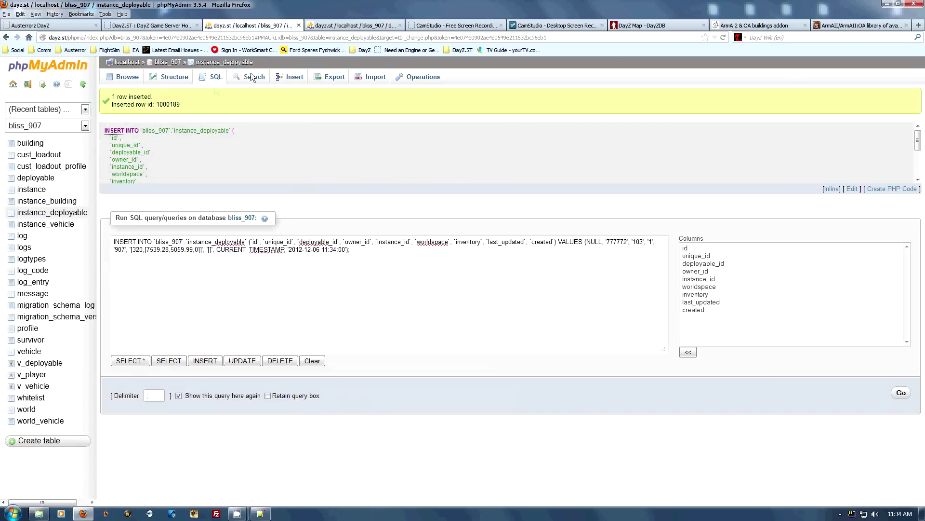
Step: Browse to the last page of instance_deployable and review the newly added general store and datsun02Wreck rows
click(127, 77)
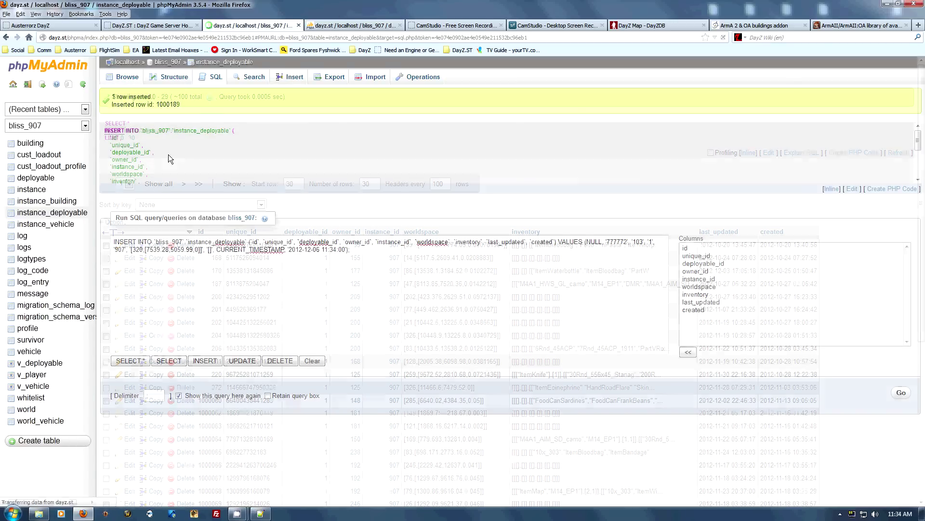
click(199, 185)
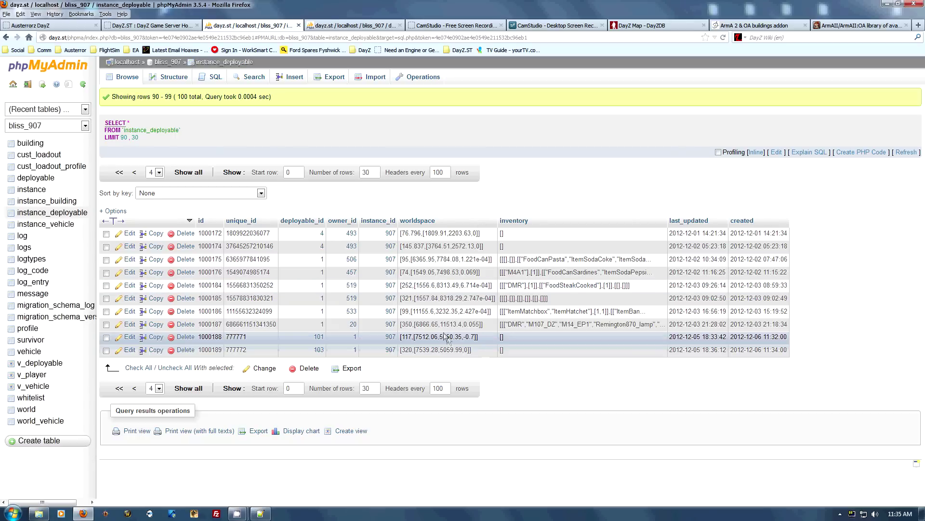
double_click(516, 353)
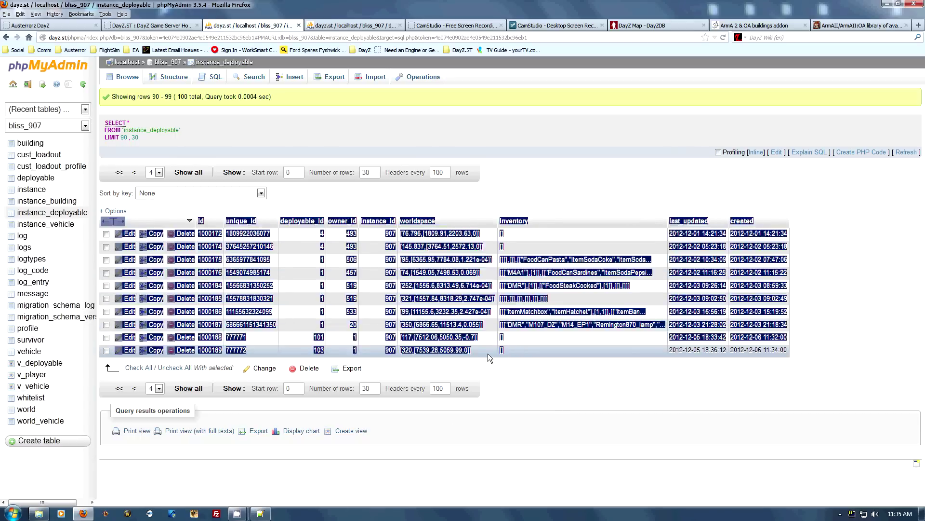
click(605, 358)
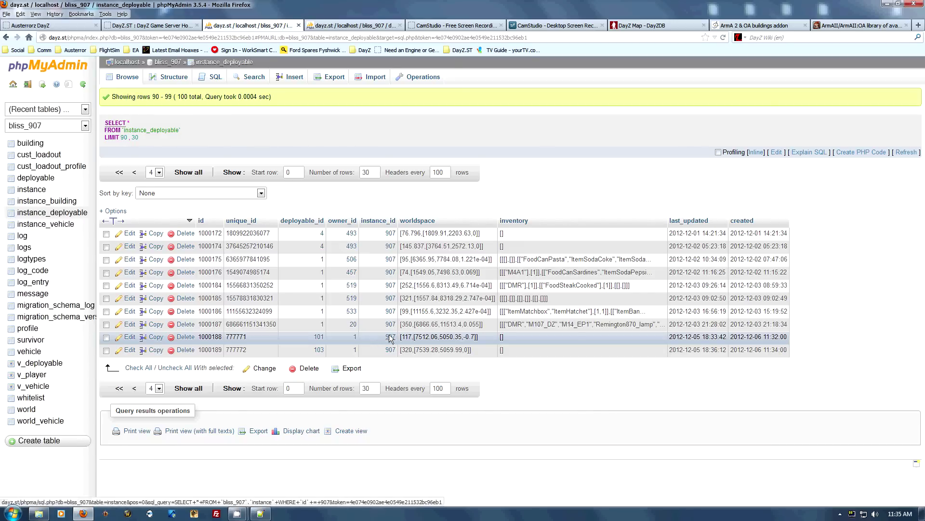
Step: Check hiluxWreck's id in the deployable table, then start a new instance_deployable row with unique_id 777773
click(321, 29)
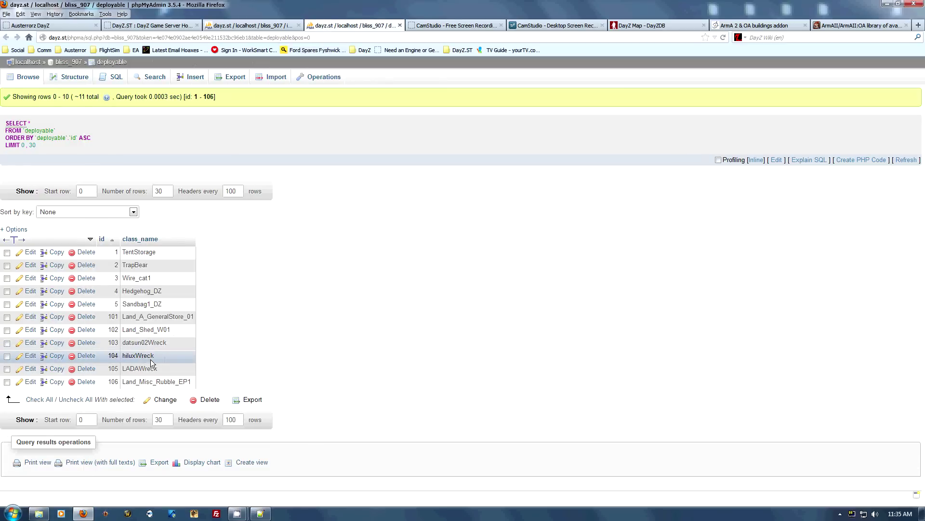
double_click(173, 356)
click(421, 299)
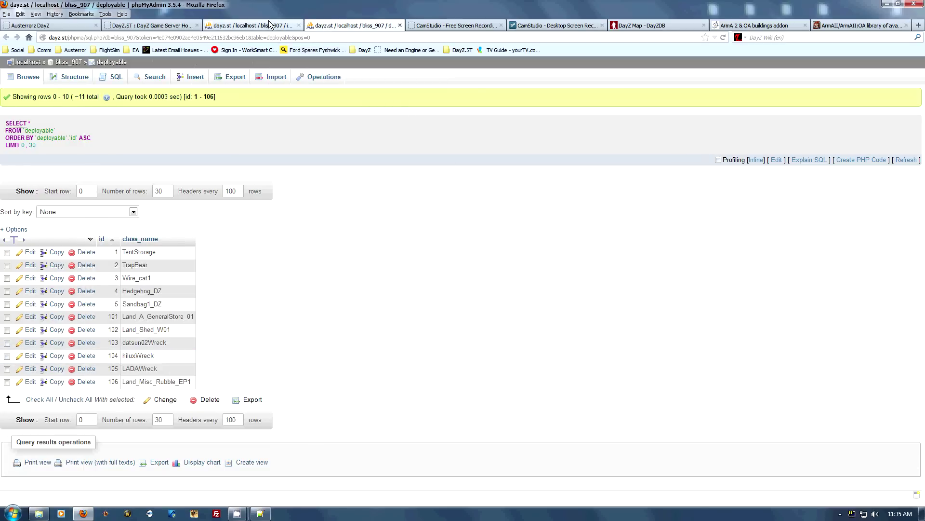
click(251, 25)
key(F5)
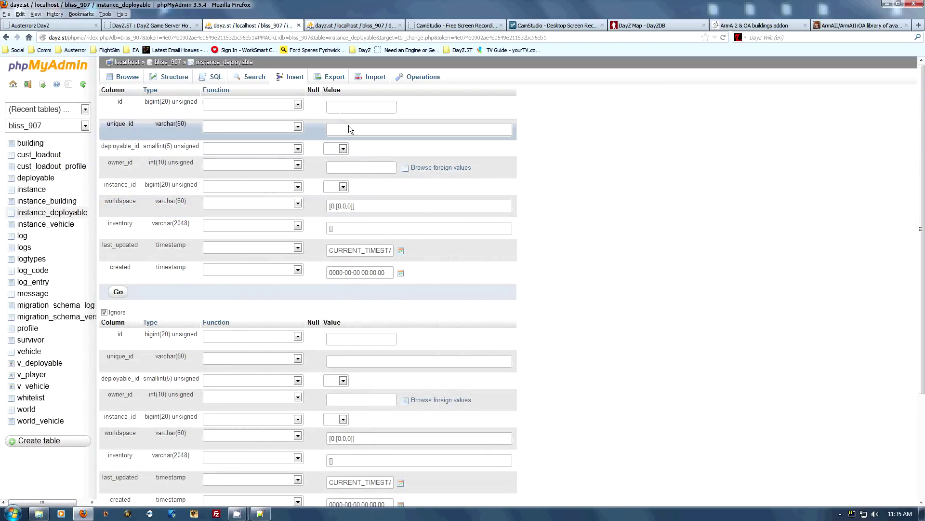
text(777)
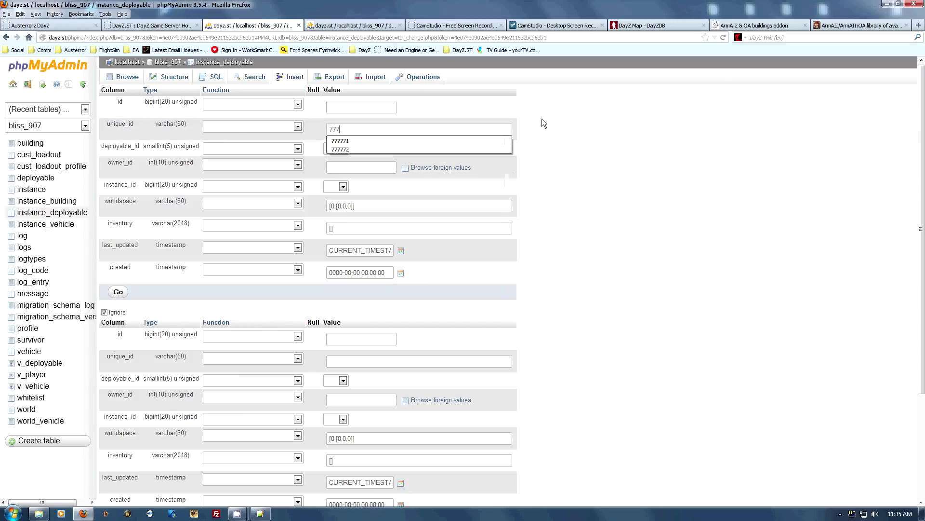
text(773)
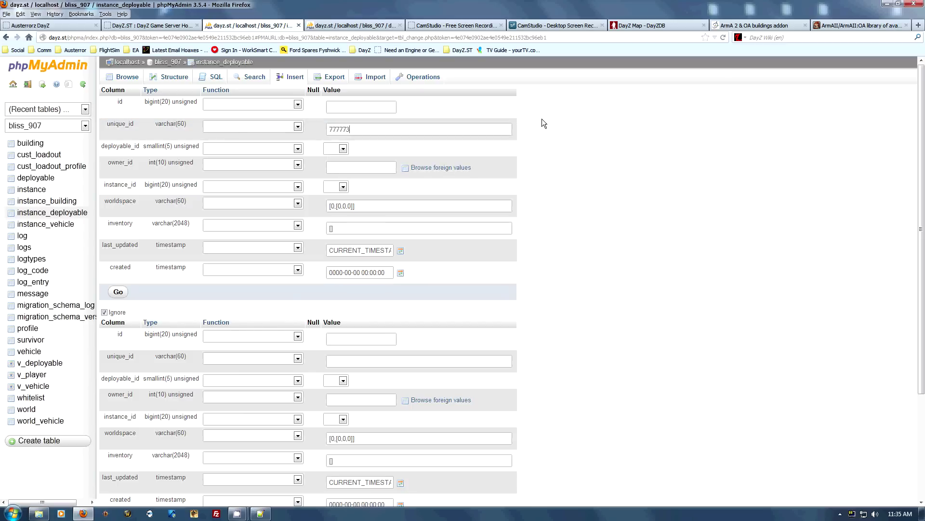
Step: Check hiluxWreck's id in the deployable table and set the new instance_deployable row's deployable_id to 104
click(346, 148)
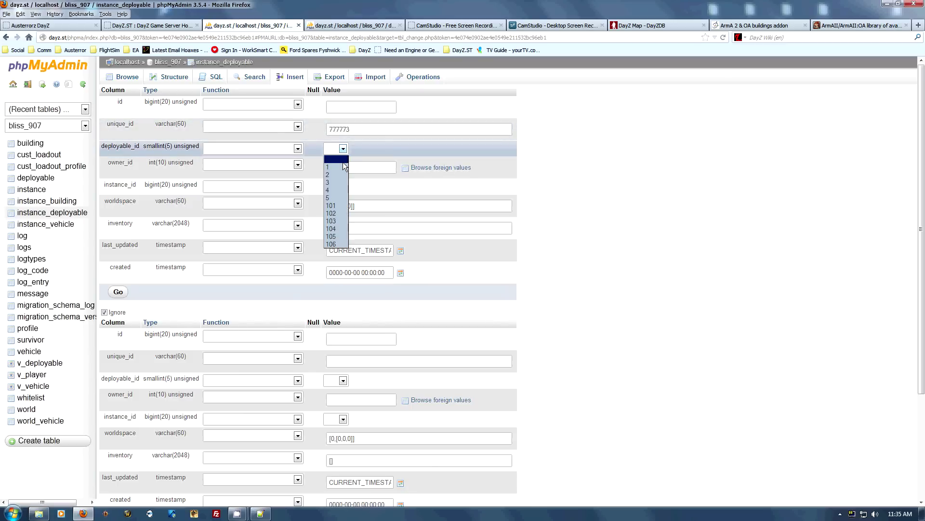
click(342, 161)
click(357, 25)
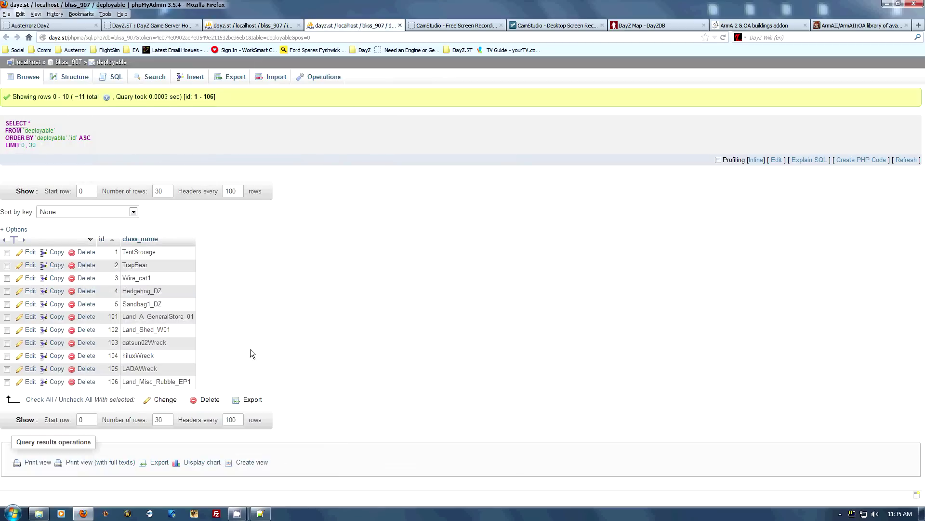
click(236, 26)
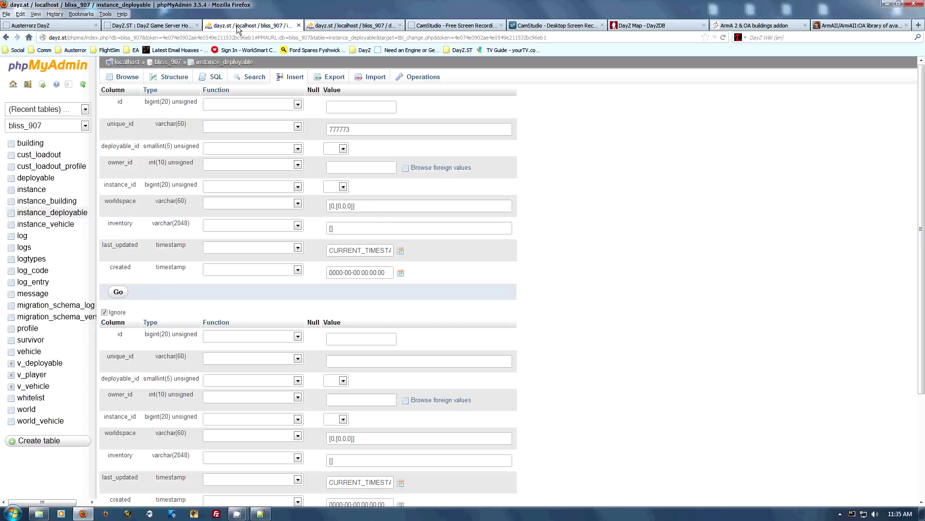
click(343, 148)
click(341, 235)
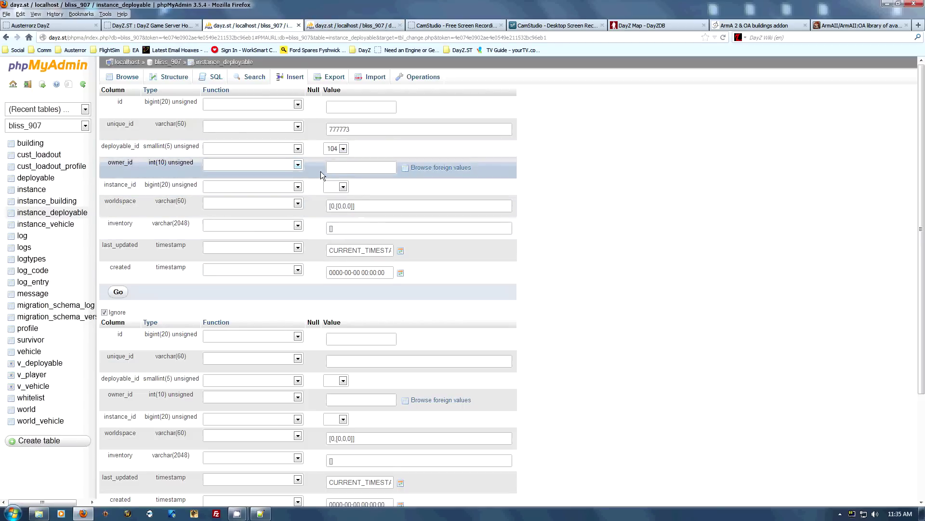
Step: Set the hiluxWreck row's owner_id to 1 and its instance_id to 907
click(345, 166)
text(1)
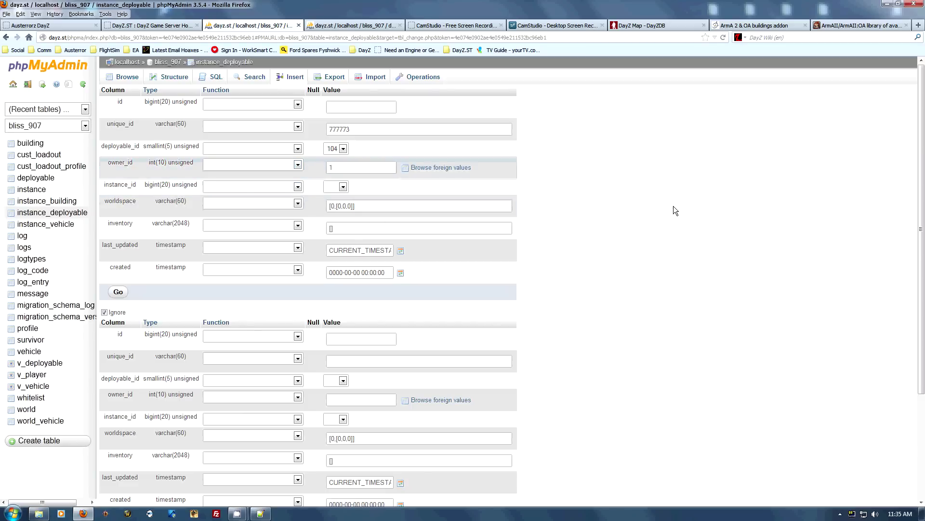
click(344, 186)
click(342, 206)
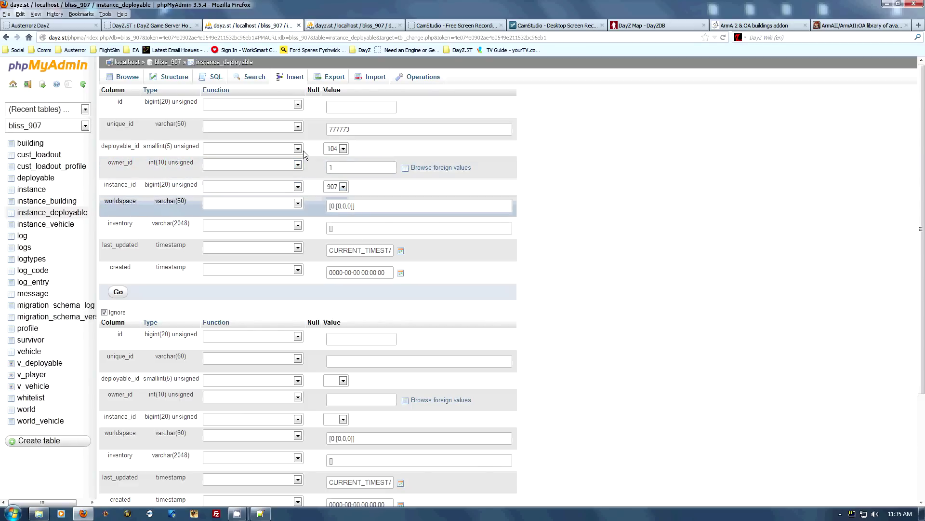
Step: Look up the hiluxWreck azimuth in Notepad++ and enter 125 as the worldspace direction in phpMyAdmin
double_click(332, 206)
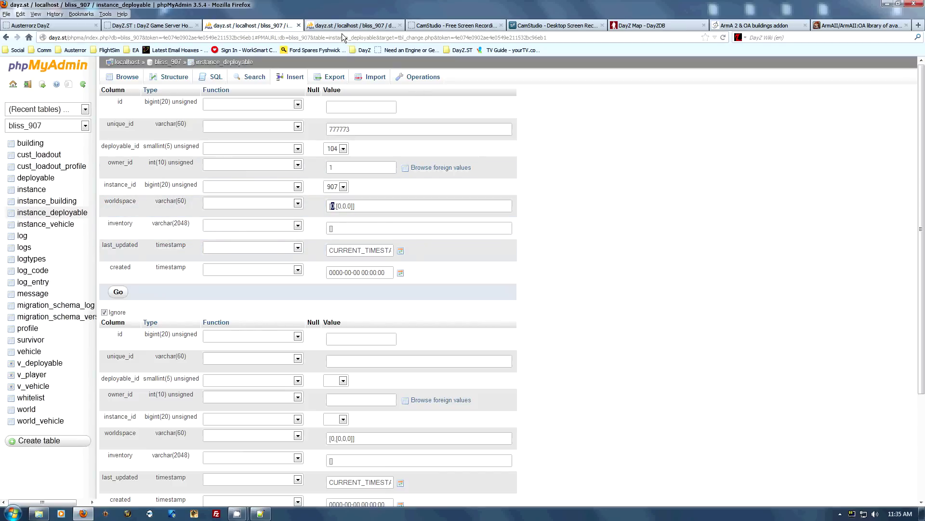
key(alt+Tab)
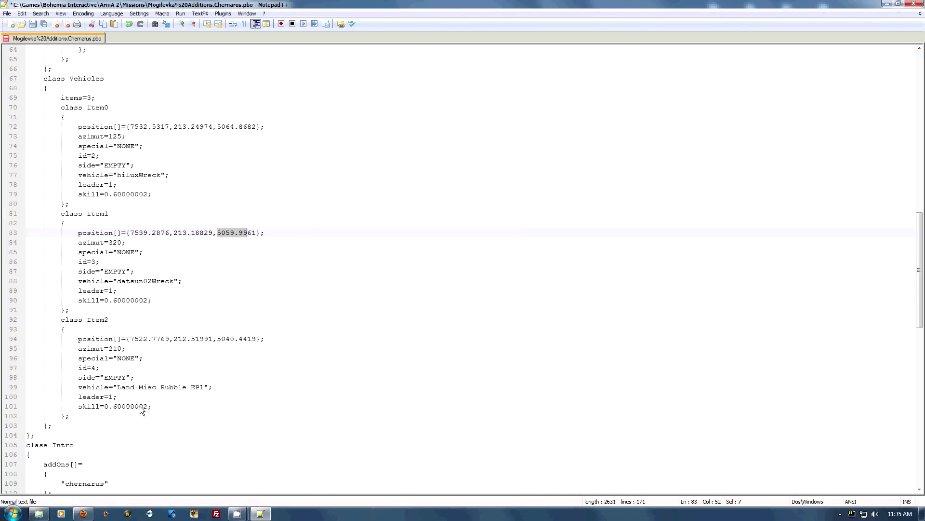
scroll(139, 406, up, 3)
drag(129, 292, 1, 208)
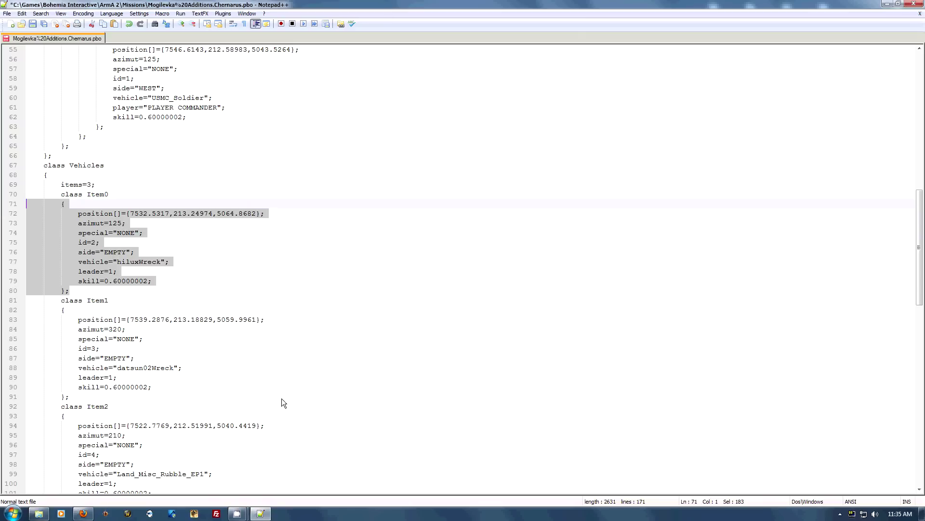
click(84, 514)
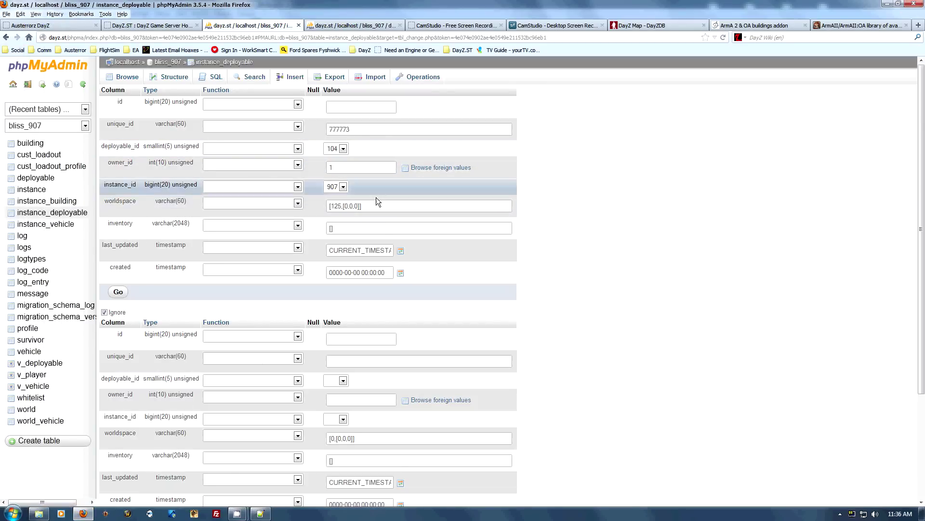
text(,)
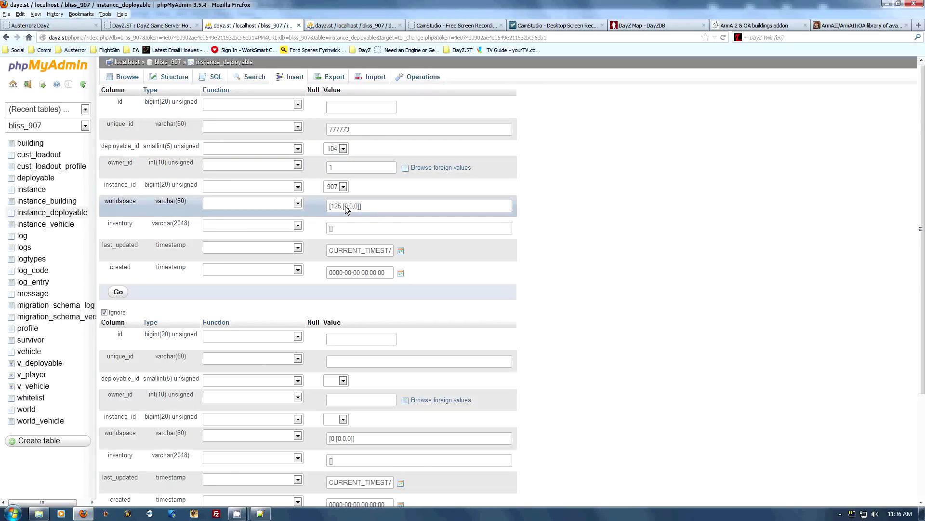
Step: Take the first number of the hiluxWreck position in Notepad++ and enter 7532.53 as the first worldspace coordinate in phpMyAdmin
click(260, 513)
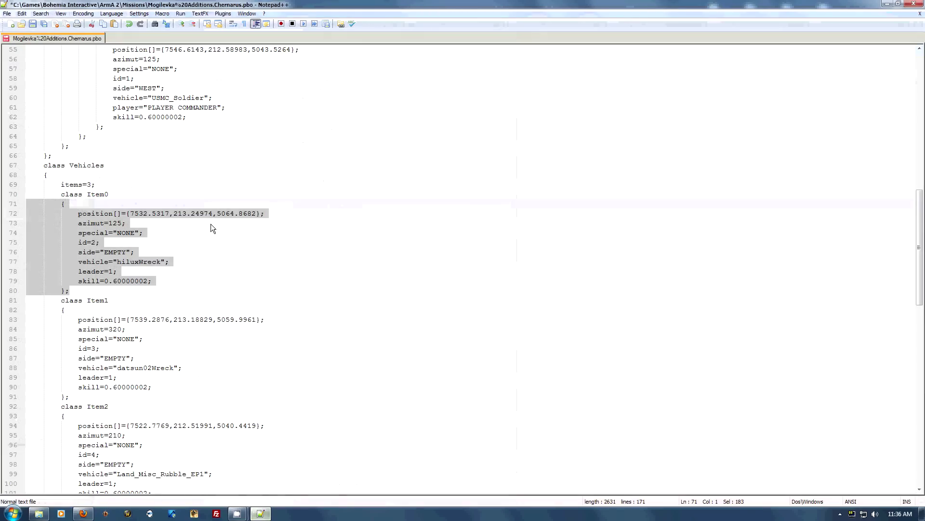
click(147, 230)
drag(131, 213, 161, 213)
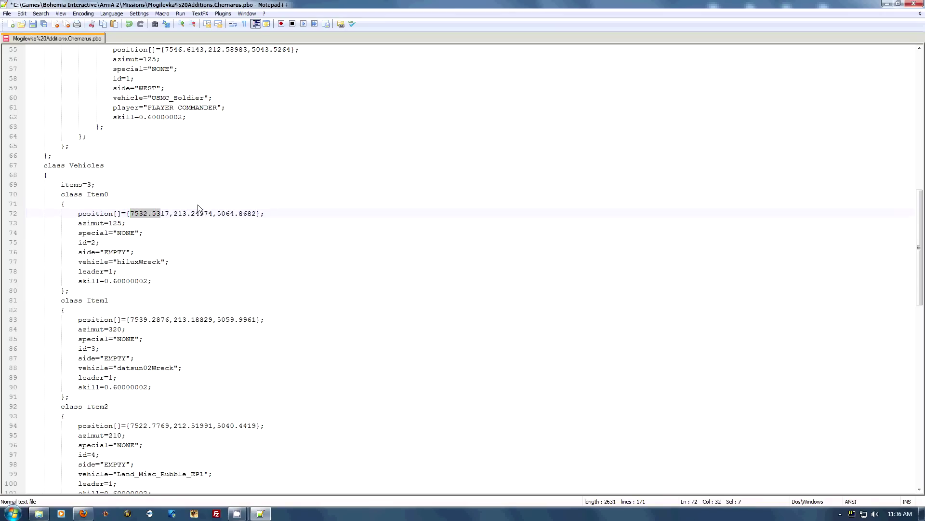
key(alt+Tab)
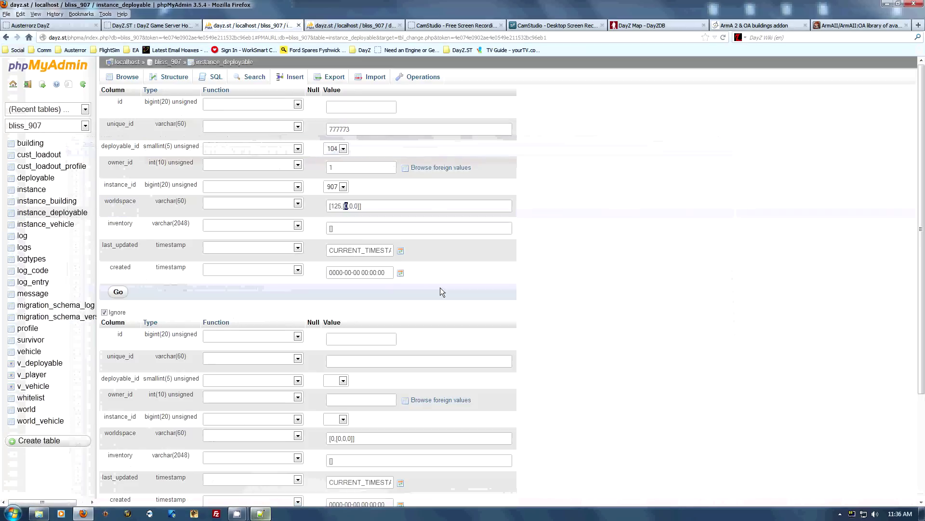
Step: Take the last number of the hiluxWreck position in Notepad++ and enter 5064.86 as the second worldspace coordinate in phpMyAdmin
click(260, 513)
drag(217, 214, 228, 213)
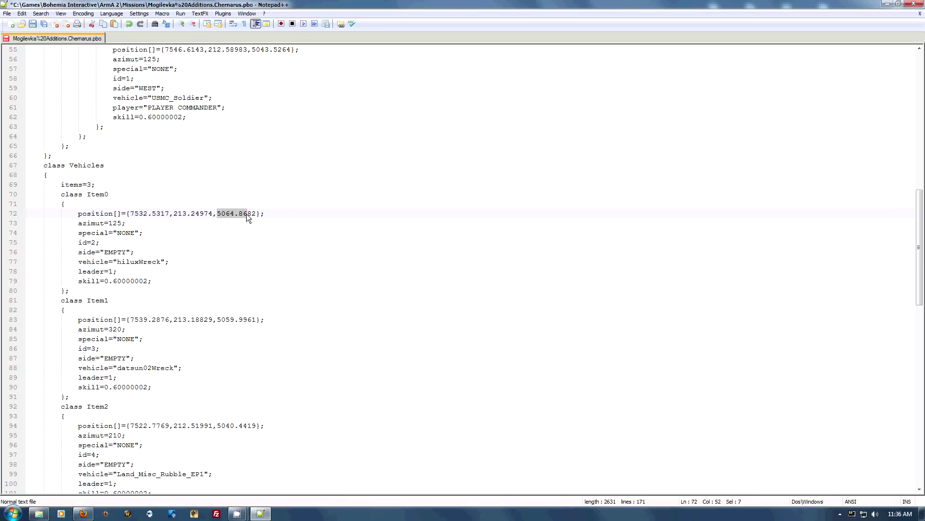
key(alt+Tab)
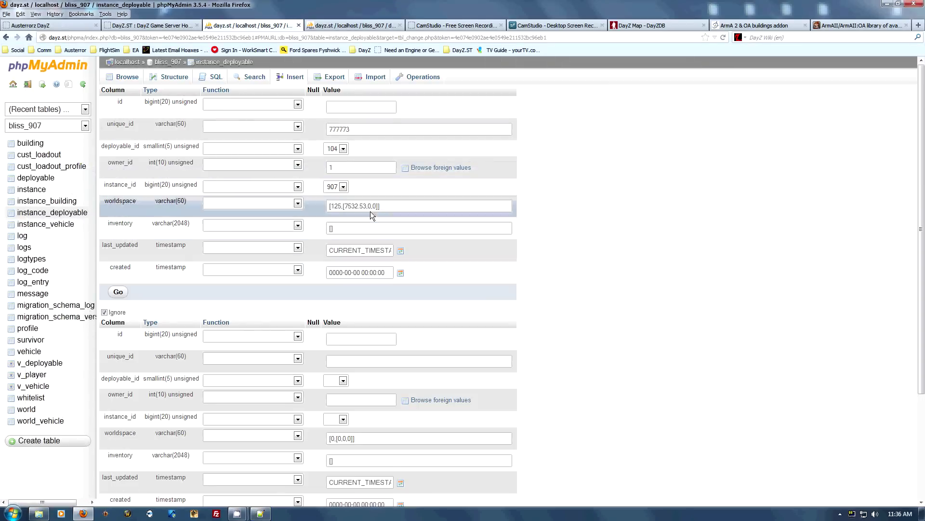
double_click(369, 206)
text(5064.86)
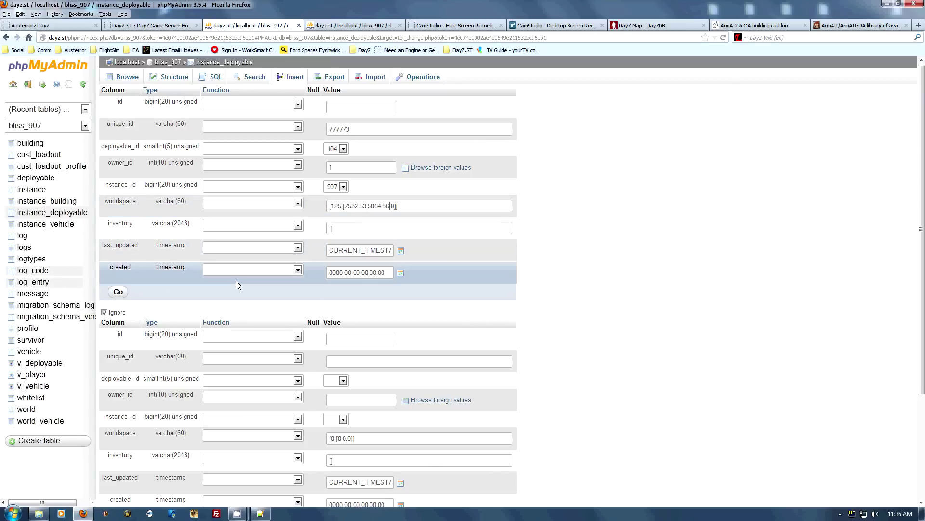
click(400, 273)
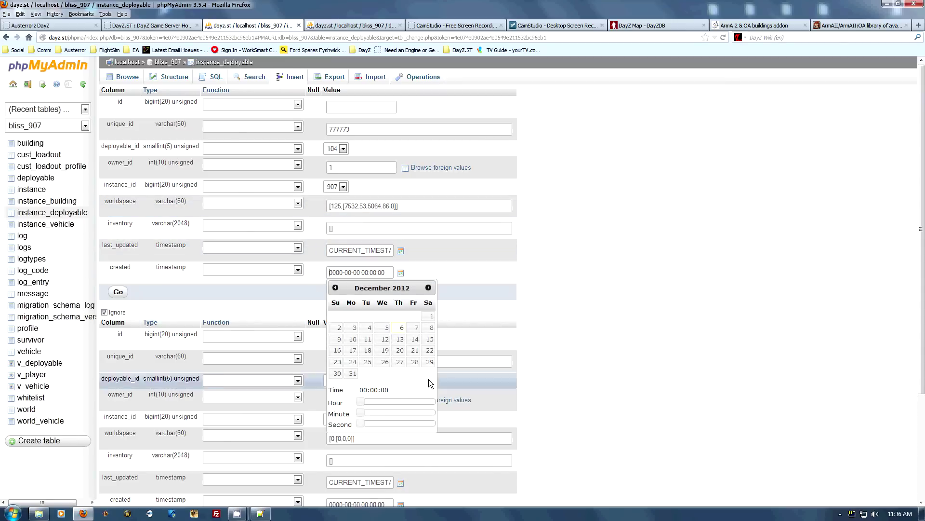
drag(369, 401, 394, 401)
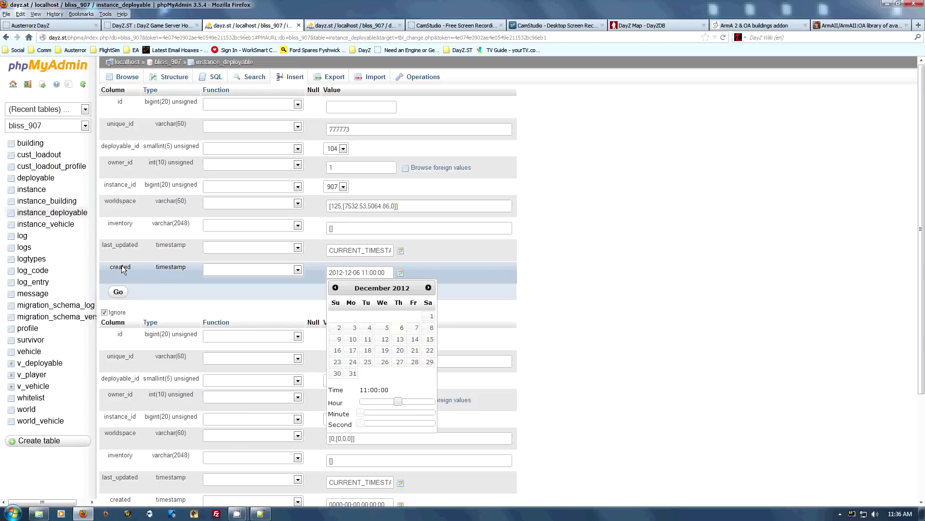
drag(361, 413, 395, 412)
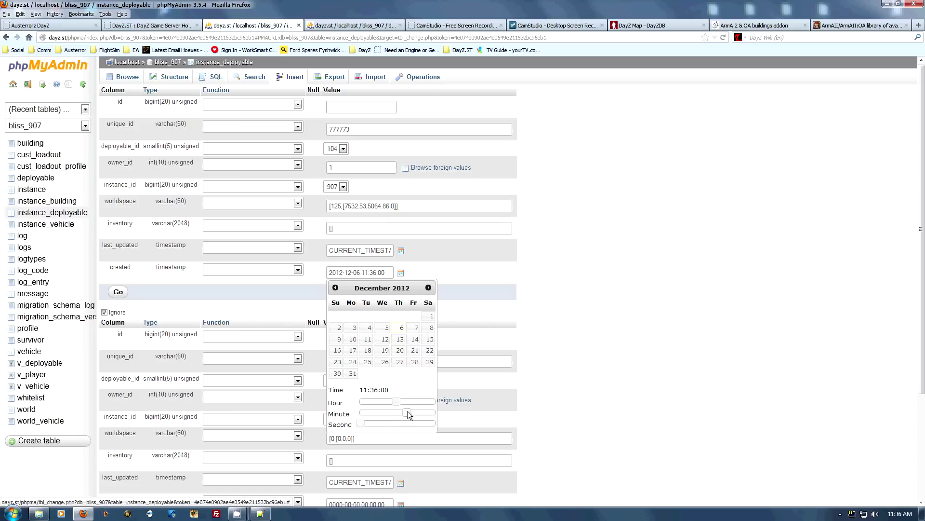
click(706, 392)
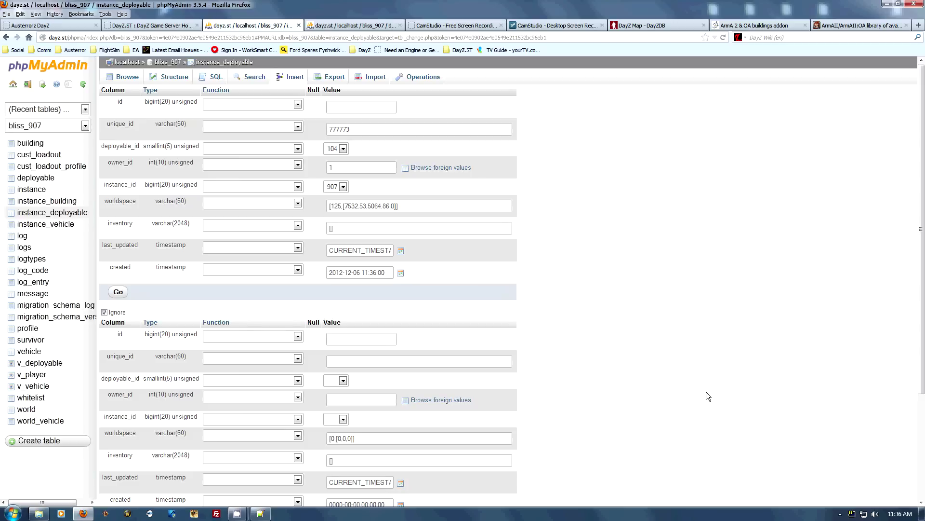
click(117, 293)
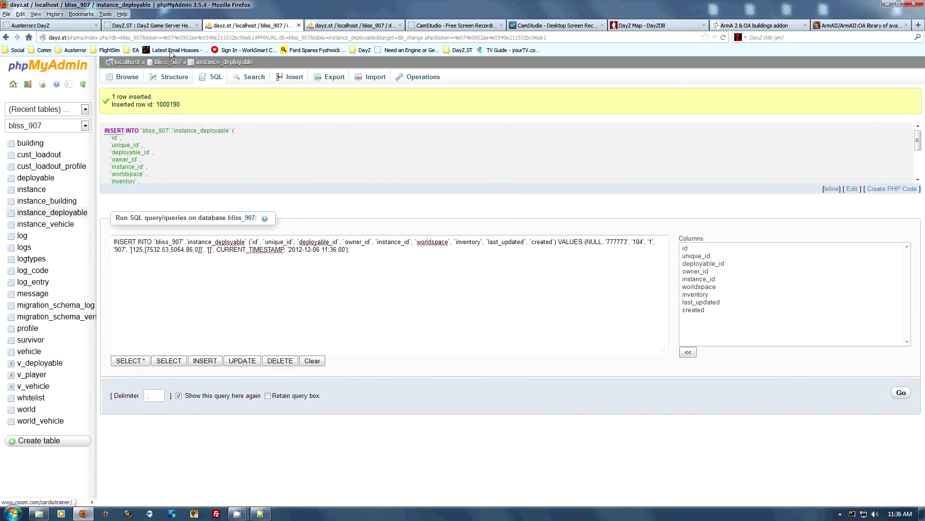
click(126, 79)
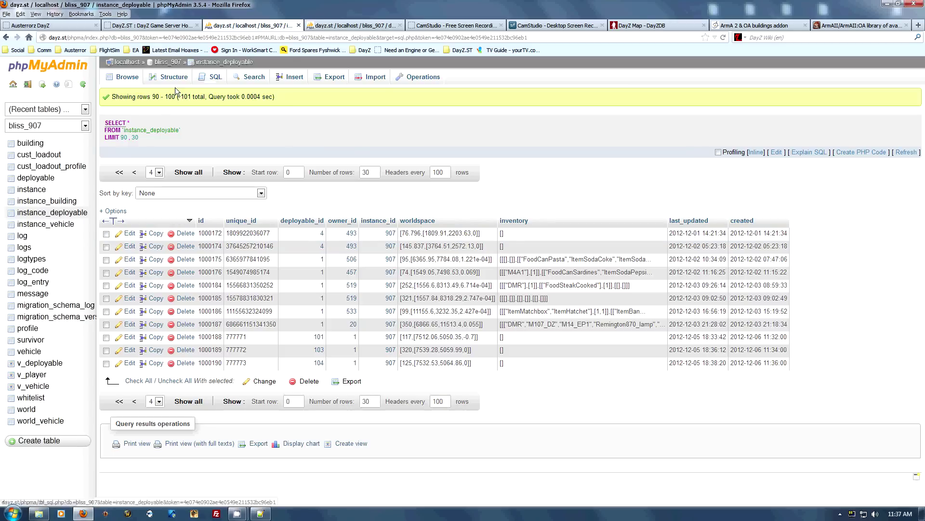
Step: Find the Land_Misc_Rubble_EP1 entry in Notepad++ and start a new instance_deployable row in phpMyAdmin with unique_id 777774
click(292, 76)
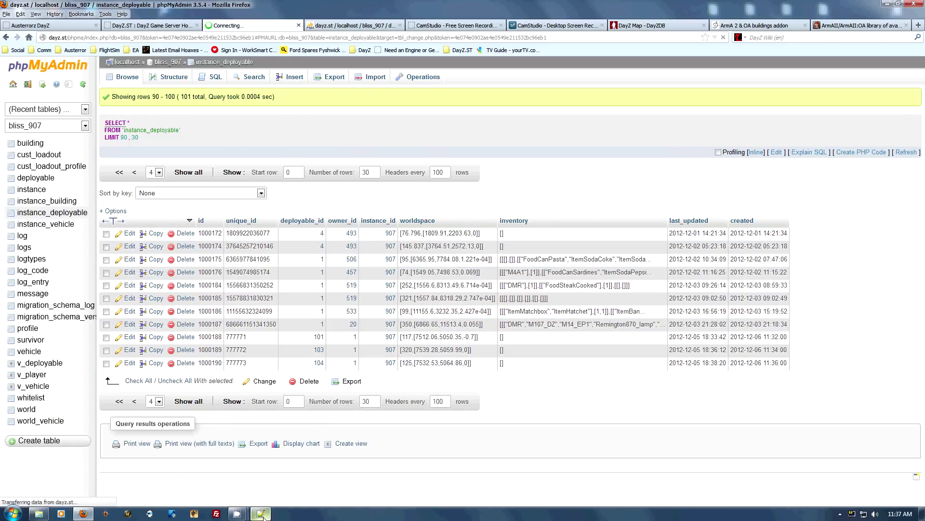
click(263, 514)
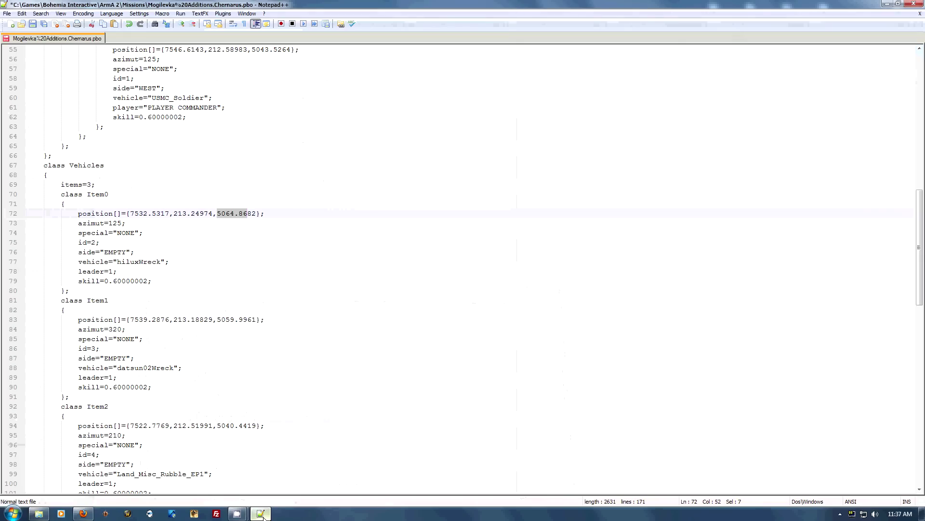
scroll(262, 357, down, 3)
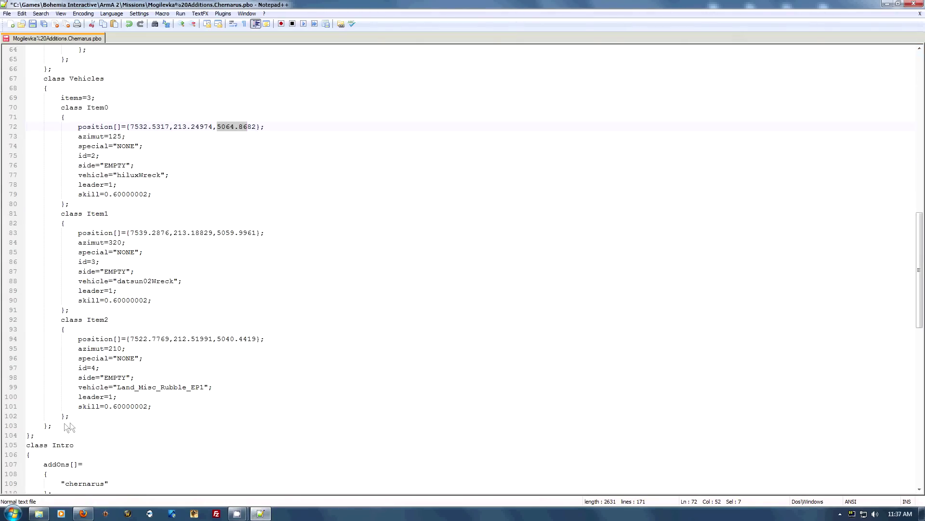
drag(70, 418, 4, 332)
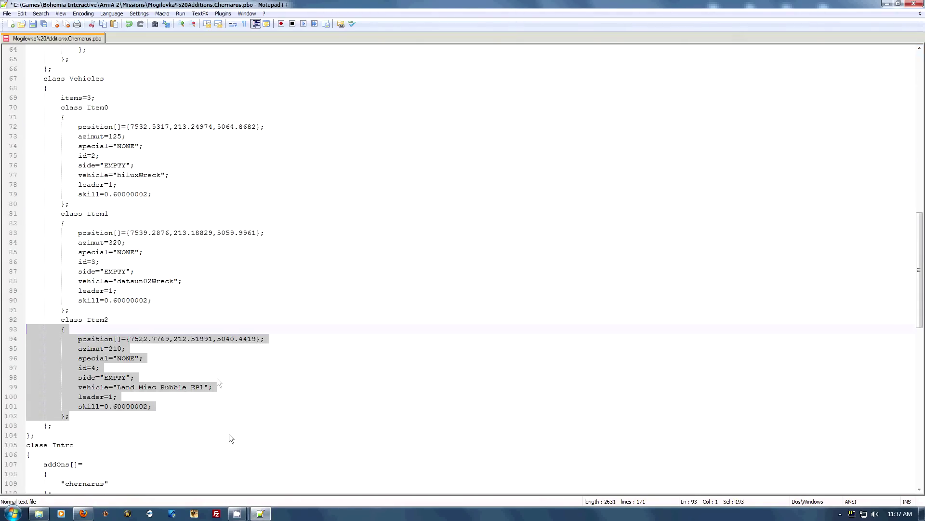
key(alt+Tab)
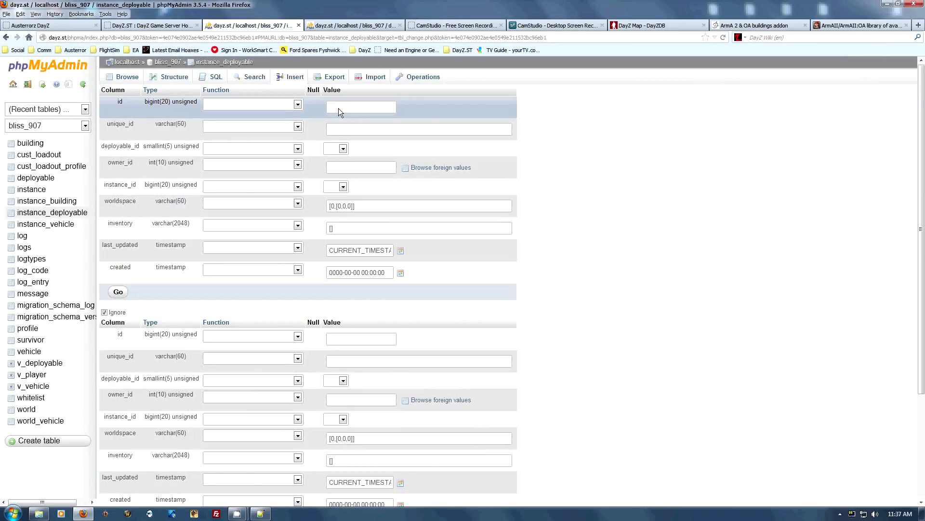
click(348, 129)
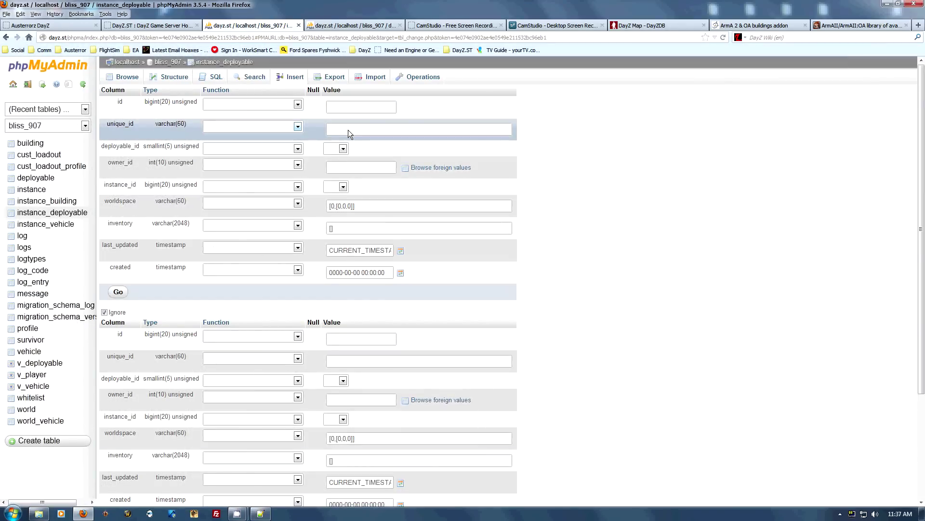
text(7777)
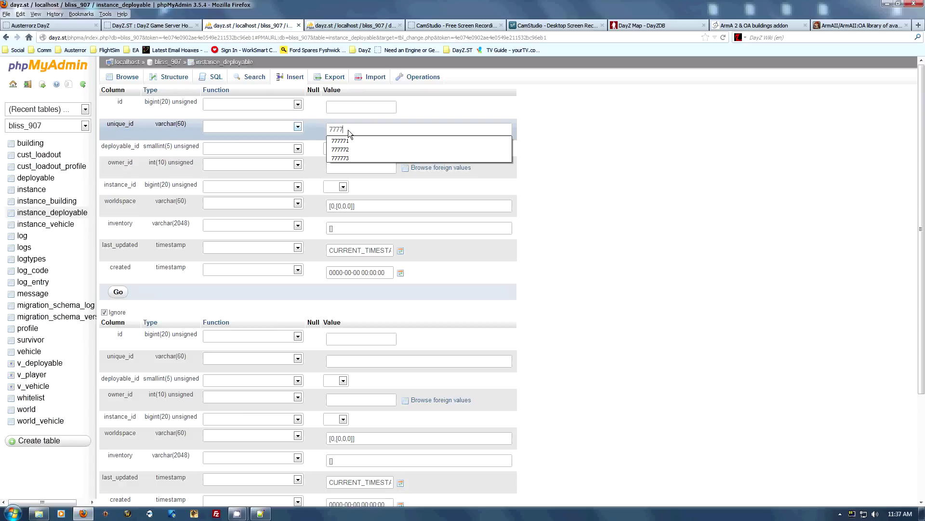
text(74)
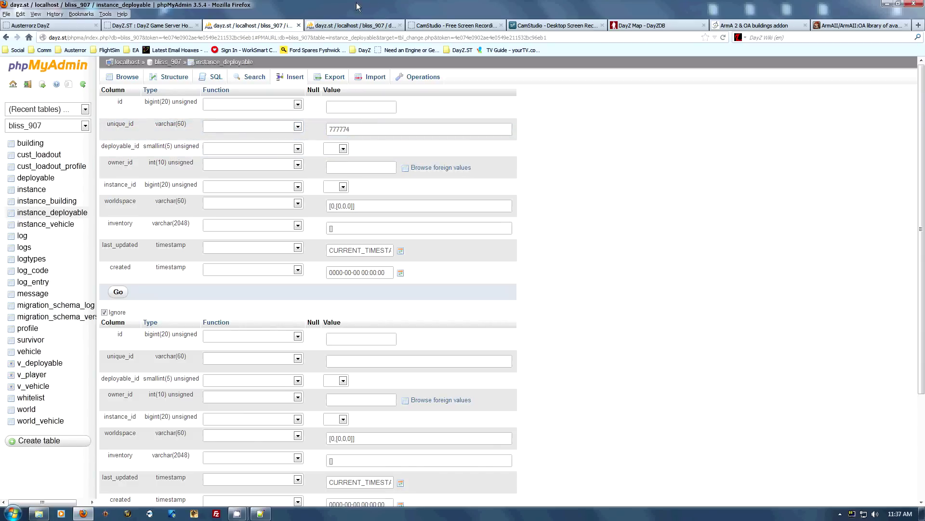
Step: Check Land_Misc_Rubble_EP1's id in the deployable table, then set the new row's deployable_id to 106 and owner_id to 1
click(349, 26)
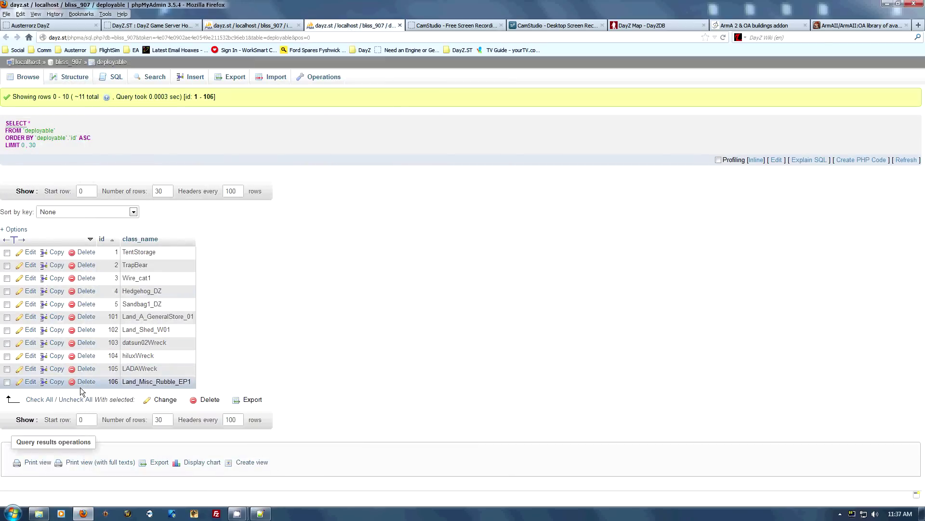
click(249, 25)
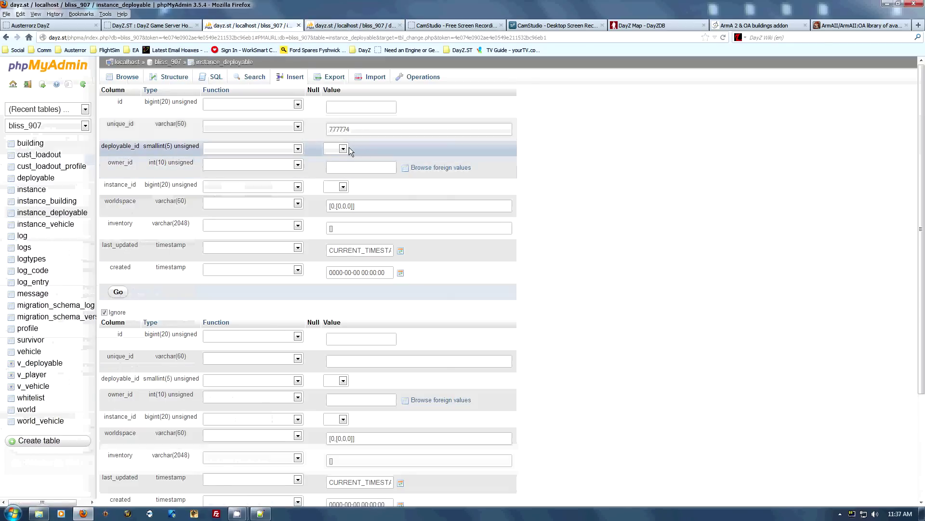
click(347, 148)
click(345, 242)
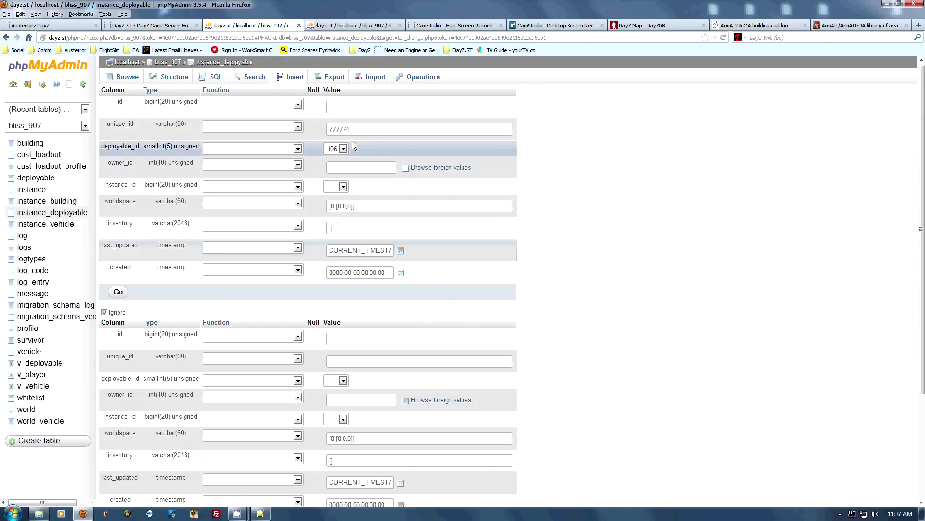
click(362, 167)
text(1)
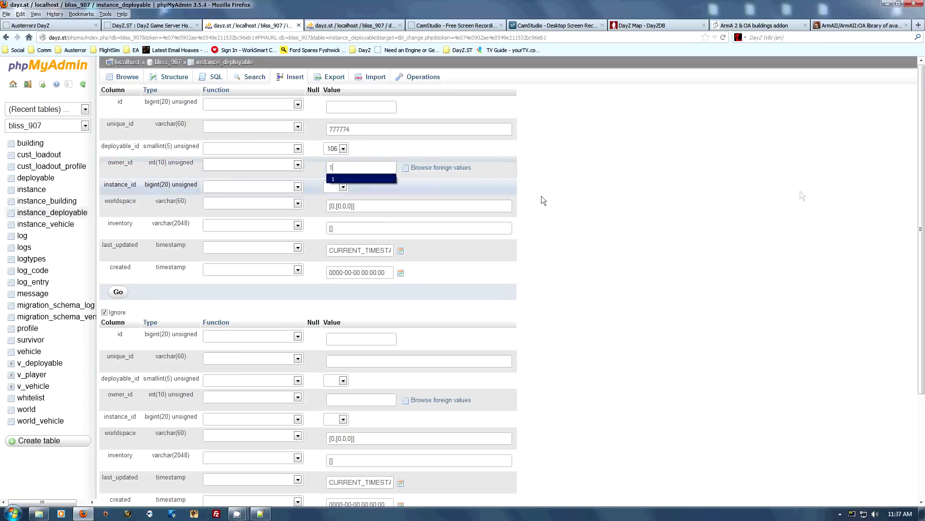
Step: Set the new row's instance_id to 907 and enter Land_Misc_Rubble_EP1's azimut of 210 from Notepad++ as the first worldspace value
click(343, 187)
click(342, 203)
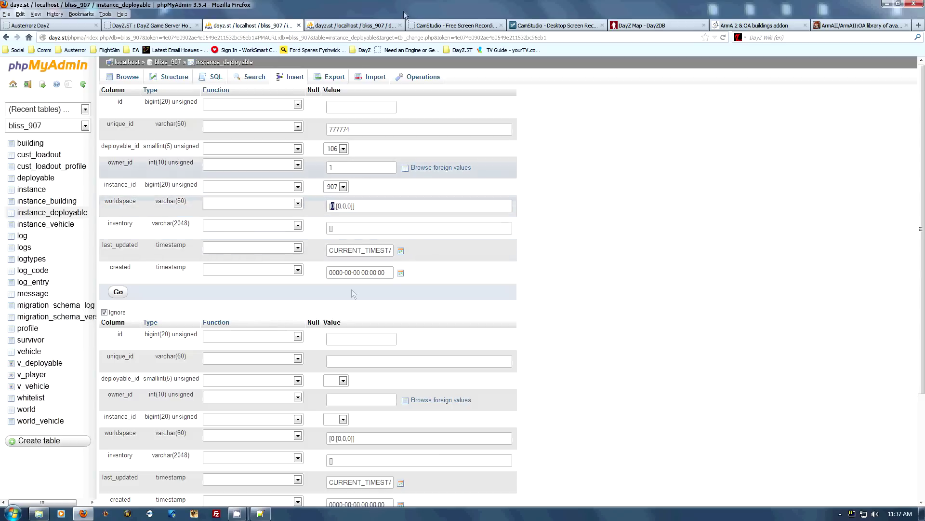
click(260, 514)
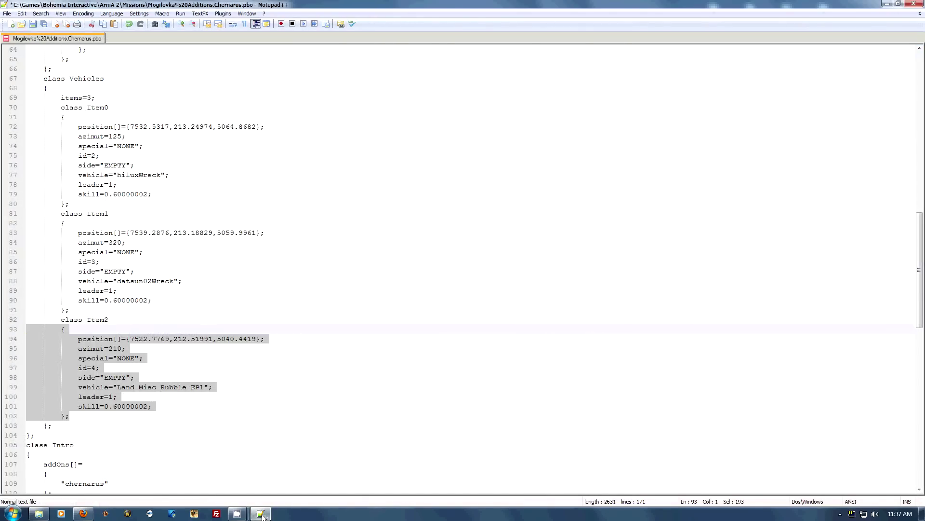
key(alt+Tab)
text(210)
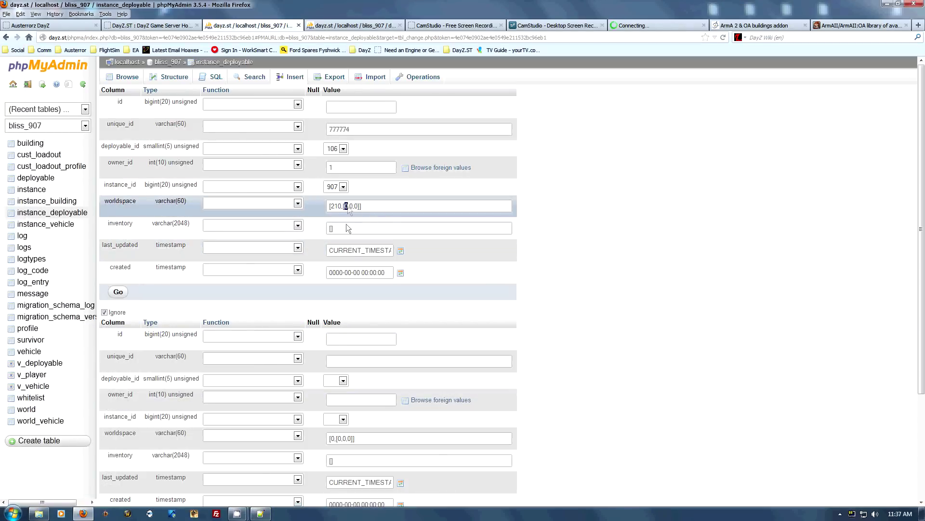
Step: Copy the first number of the Land_Misc_Rubble_EP1 position in Notepad++ and enter 7522.77 as the first worldspace coordinate in phpMyAdmin
key(alt+Tab)
drag(130, 339, 161, 340)
key(ctrl+c)
key(alt+Tab)
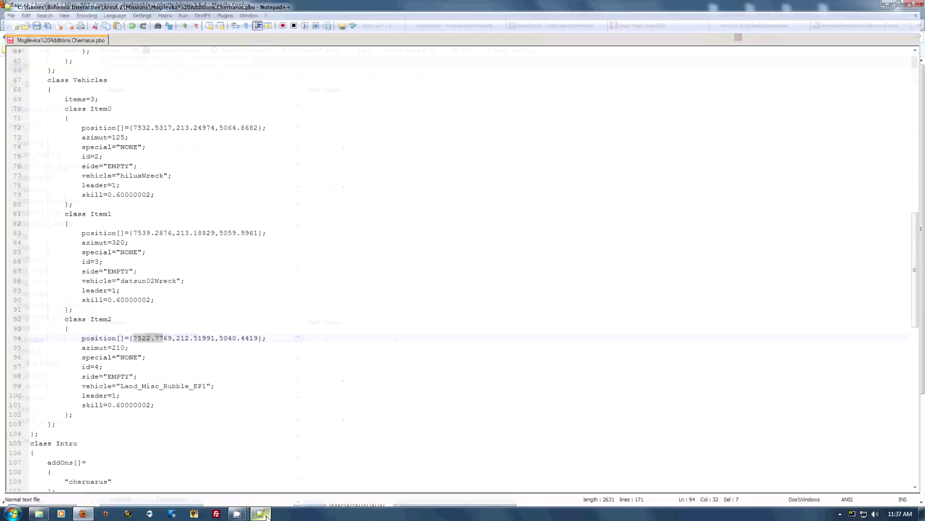
key(ctrl+v)
Step: Take the last number of the Land_Misc_Rubble_EP1 position in Notepad++ and enter 5040.44 as the second worldspace coordinate in phpMyAdmin
double_click(370, 207)
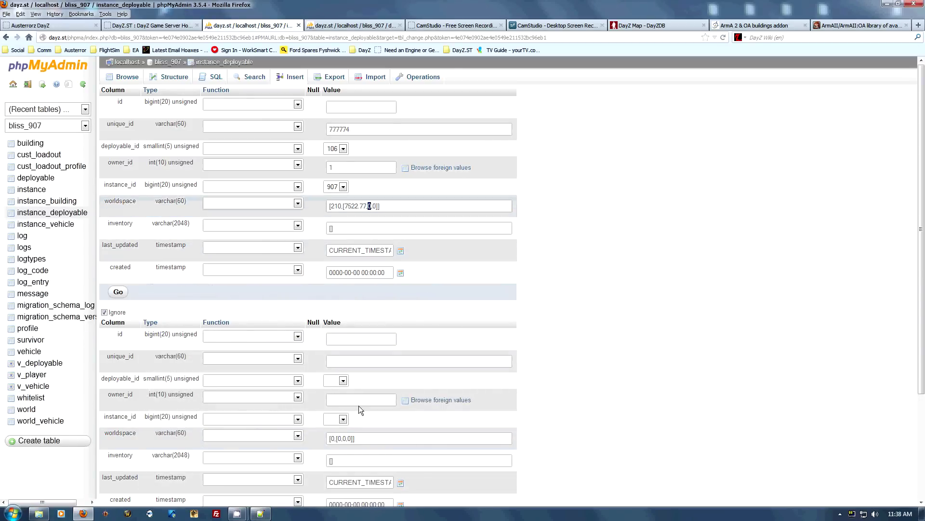
click(260, 513)
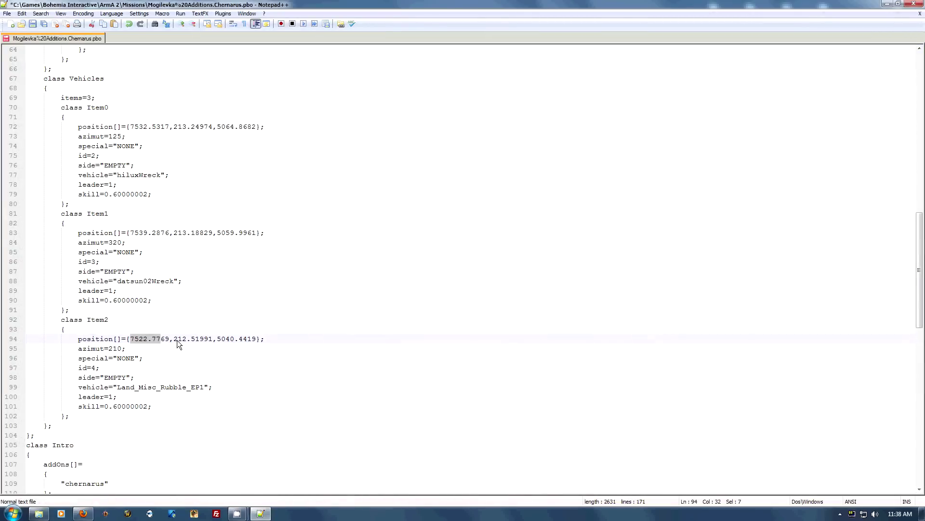
drag(217, 338, 234, 338)
click(260, 513)
text(5040.44)
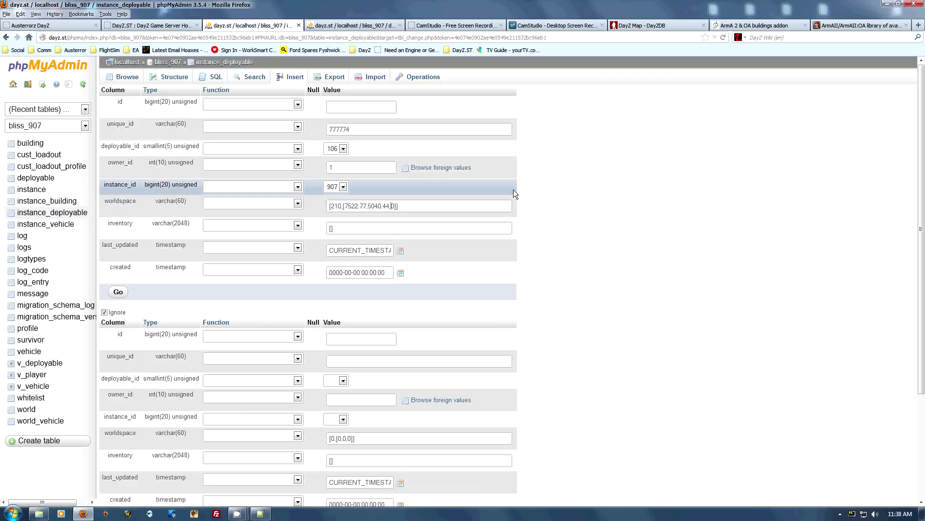
click(391, 205)
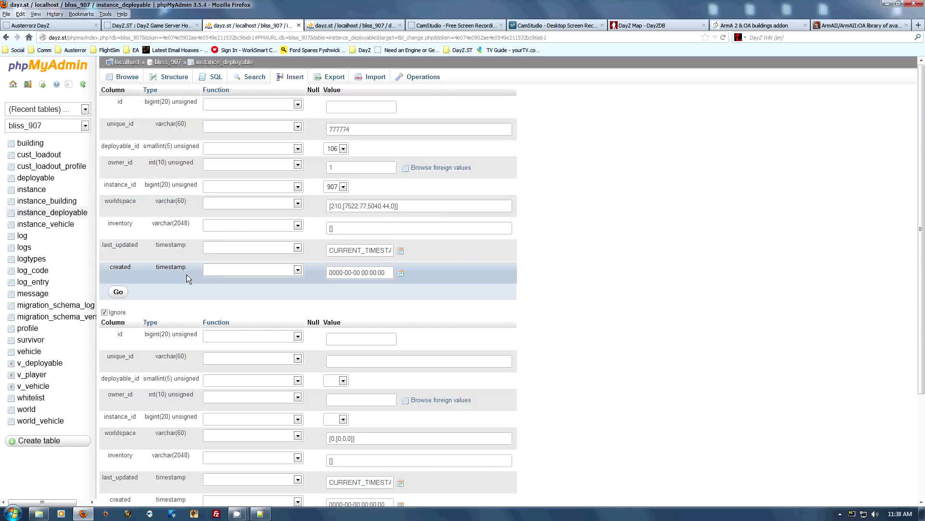
click(401, 273)
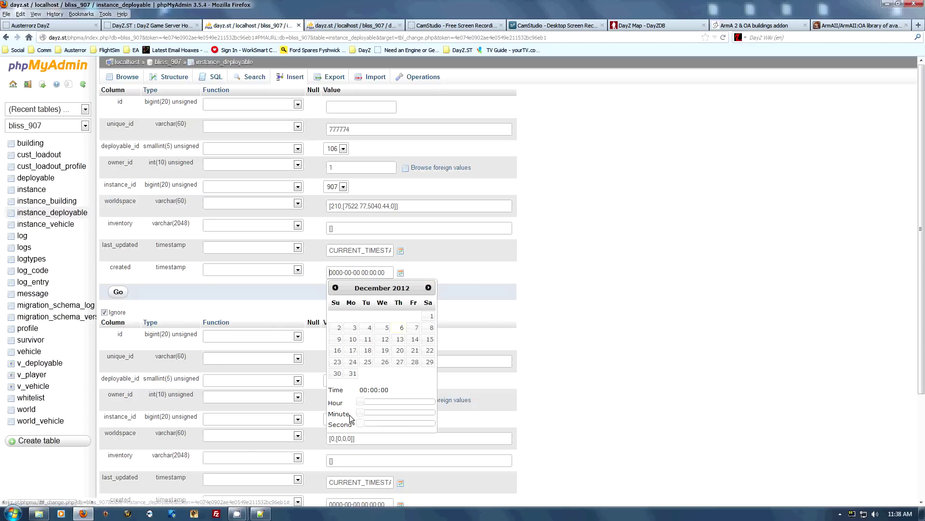
drag(364, 403, 406, 412)
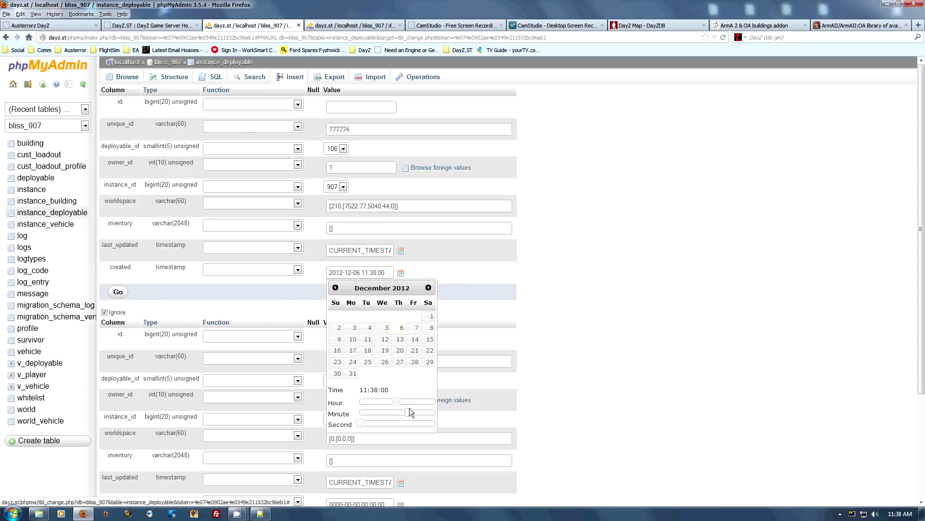
click(646, 354)
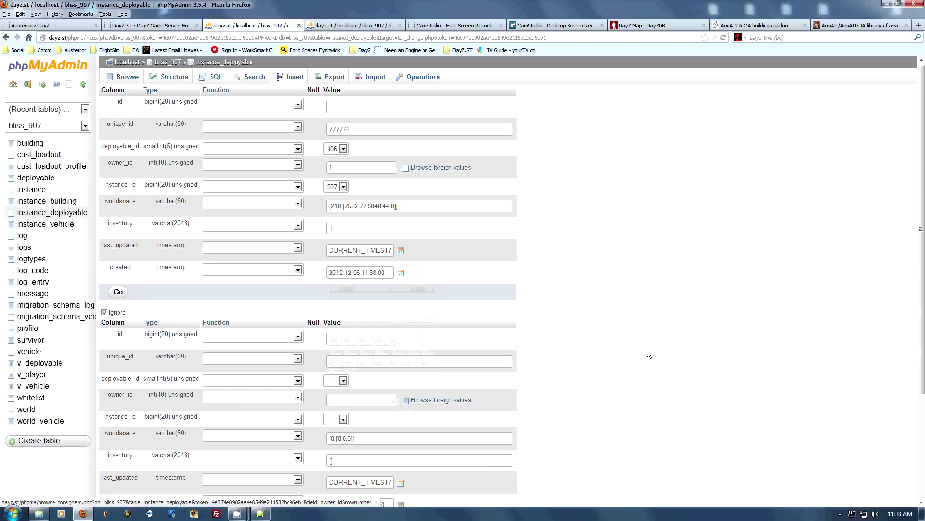
click(121, 295)
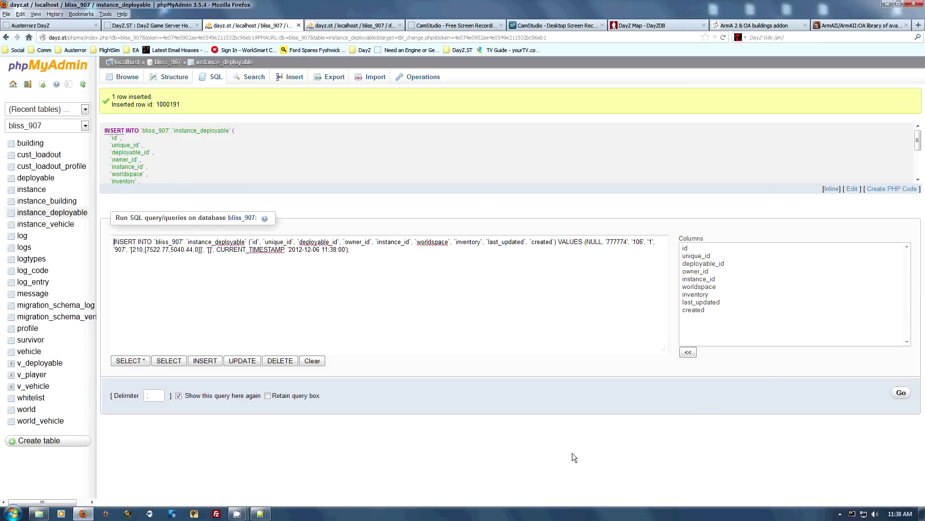
Step: Review rows 777771 to 777774 on the last page of instance_deployable and check their deployable ids against the deployable table
click(129, 79)
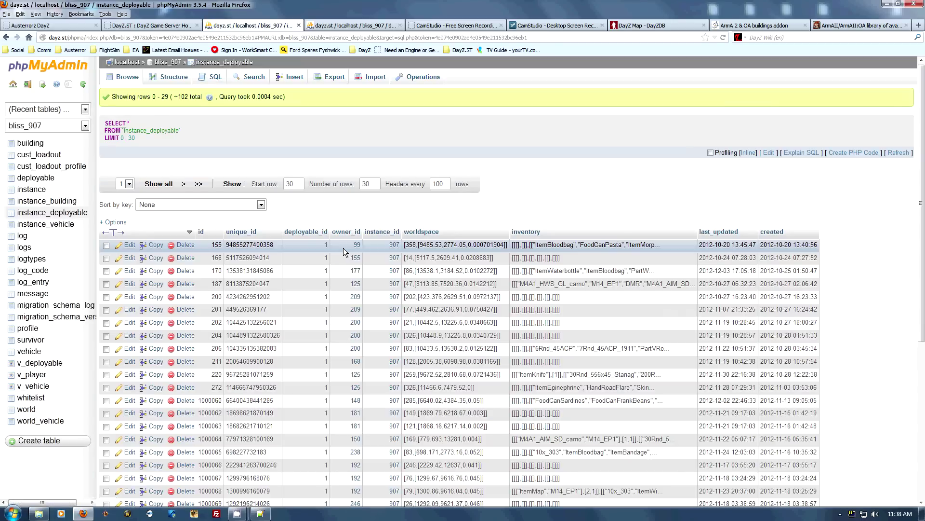
click(198, 184)
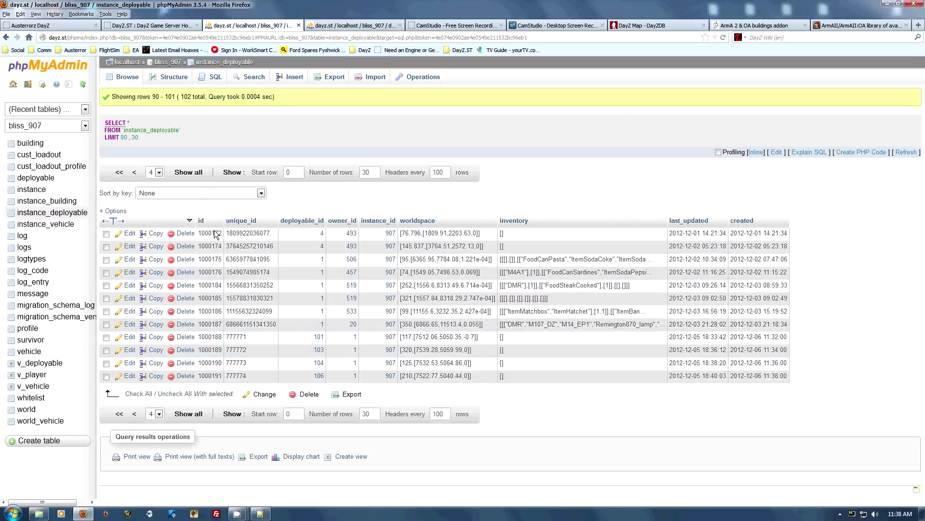
drag(199, 338, 212, 339)
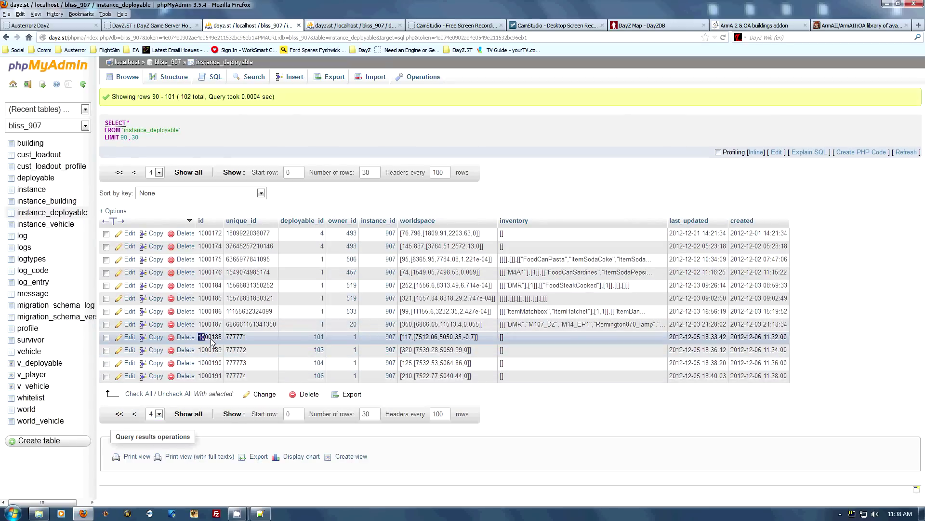
click(244, 340)
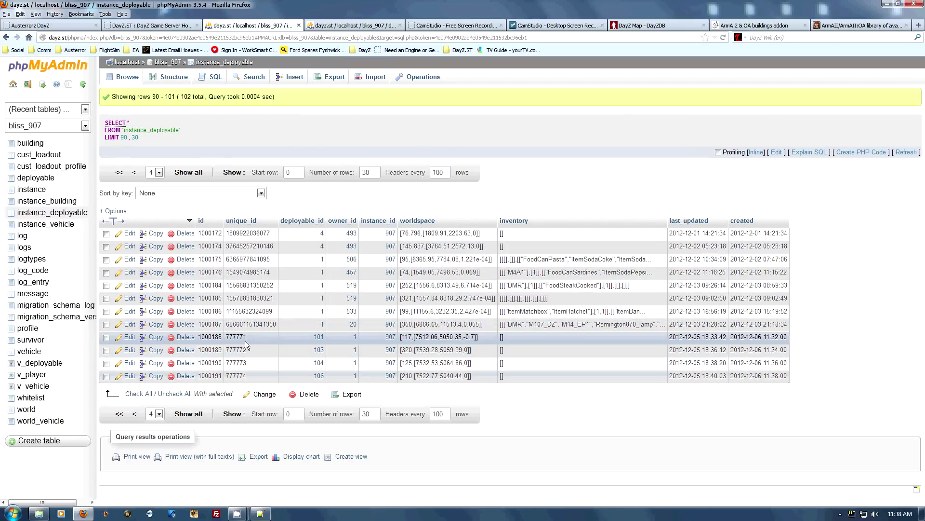
double_click(247, 340)
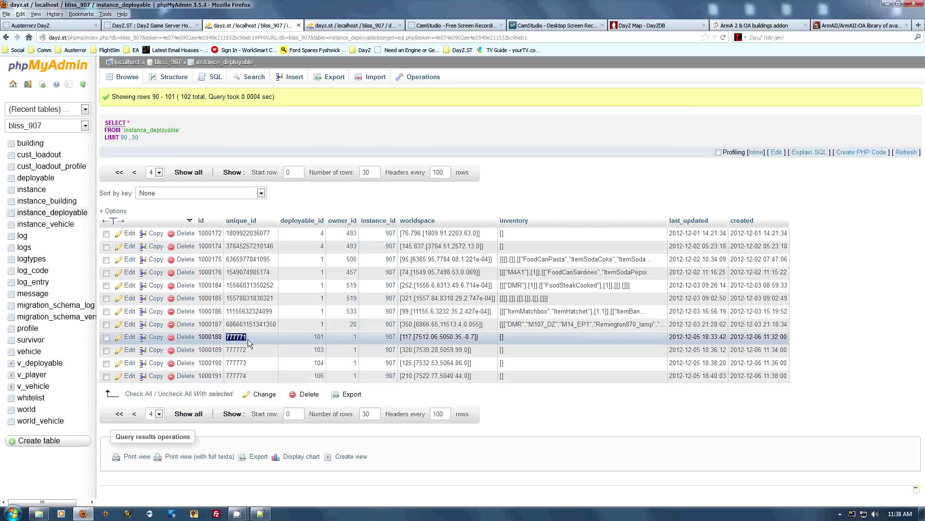
click(248, 340)
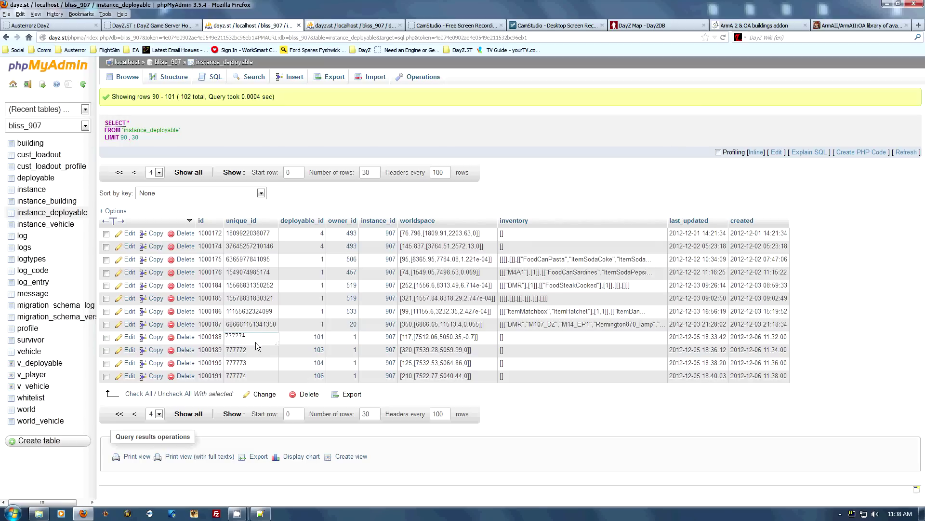
click(400, 351)
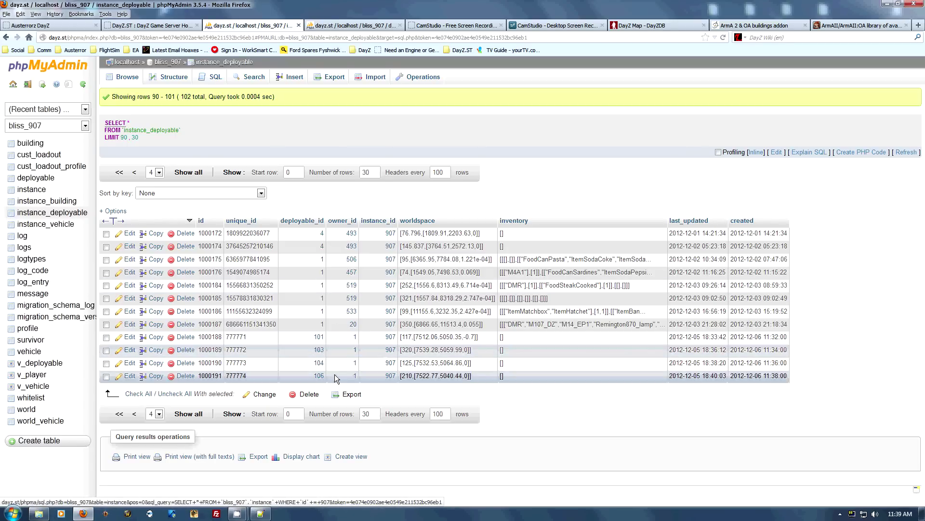
click(357, 25)
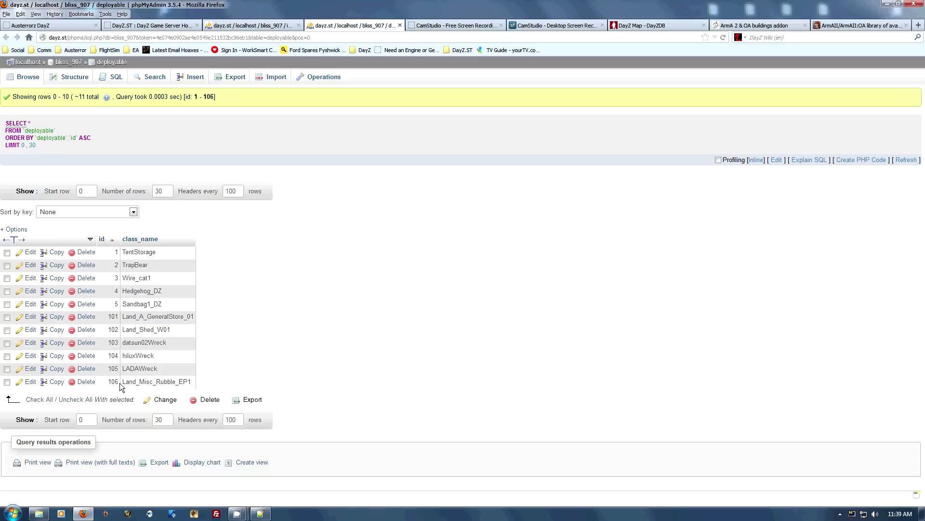
Step: Examine the building and instance_building tables and compare them with the deployable and instance_deployable tables
click(230, 28)
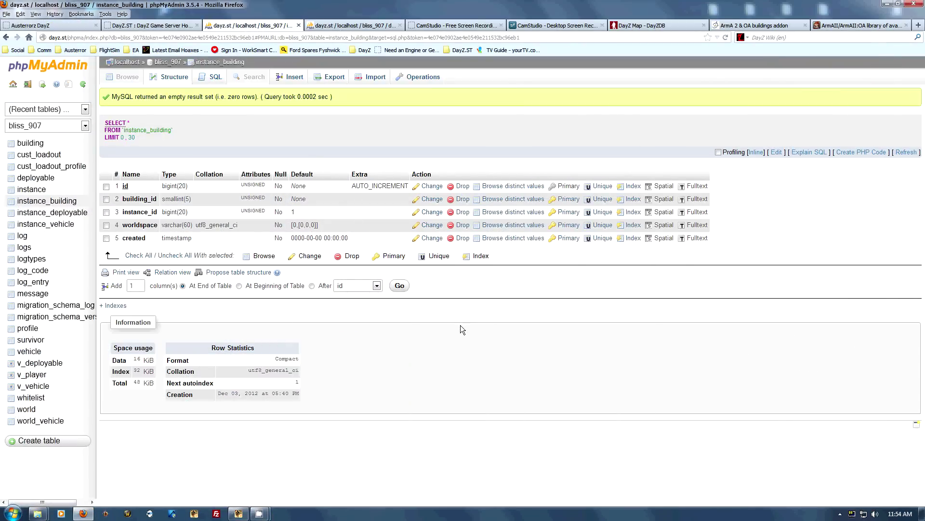
click(44, 203)
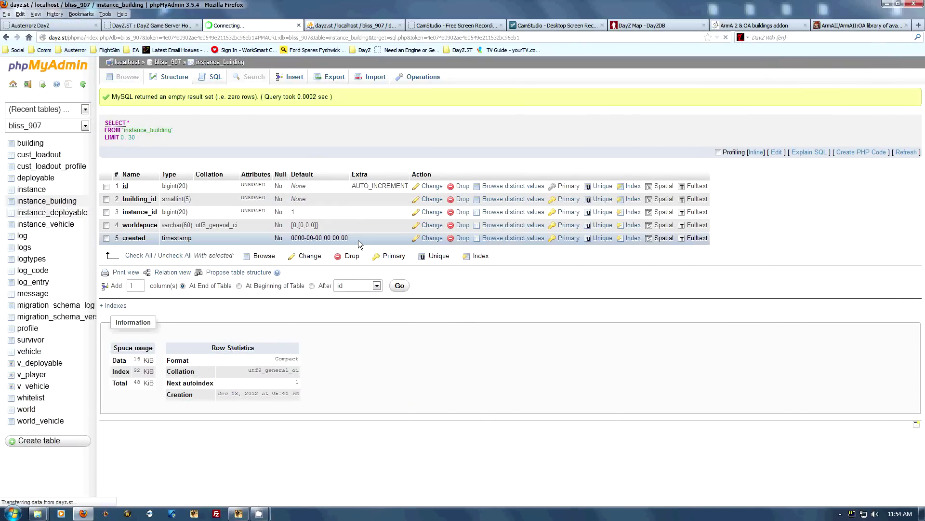
click(56, 217)
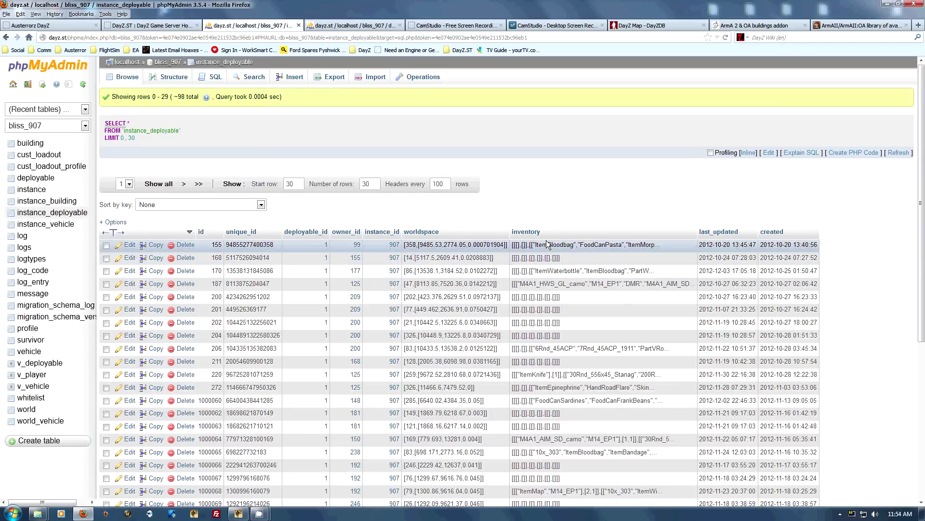
click(57, 202)
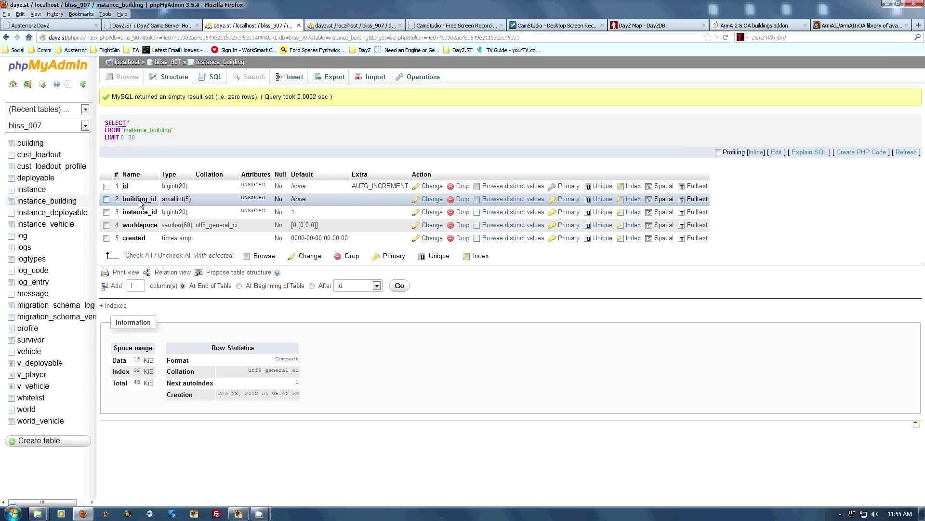
click(43, 179)
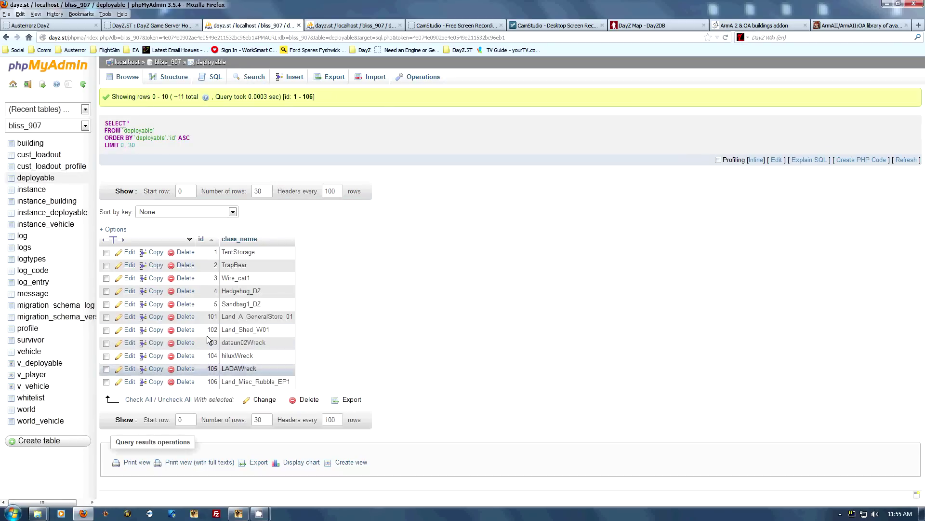
click(43, 155)
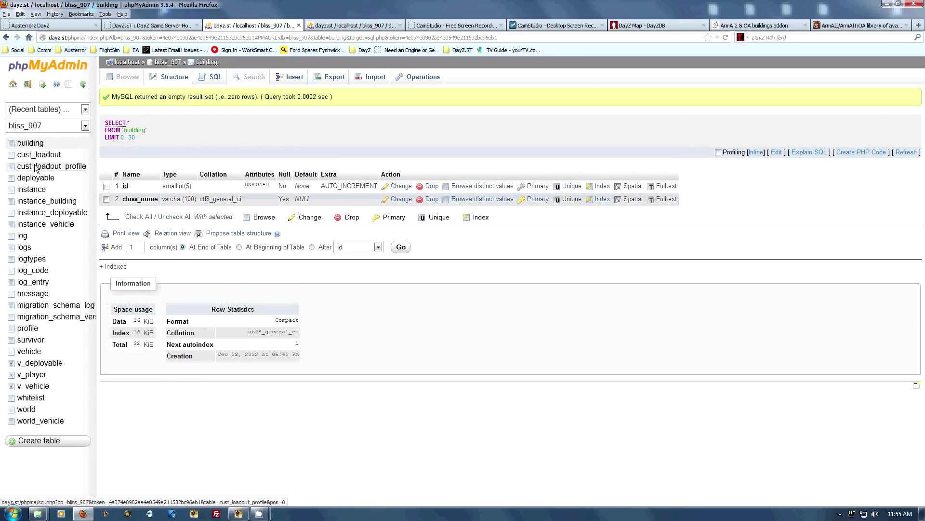
click(58, 203)
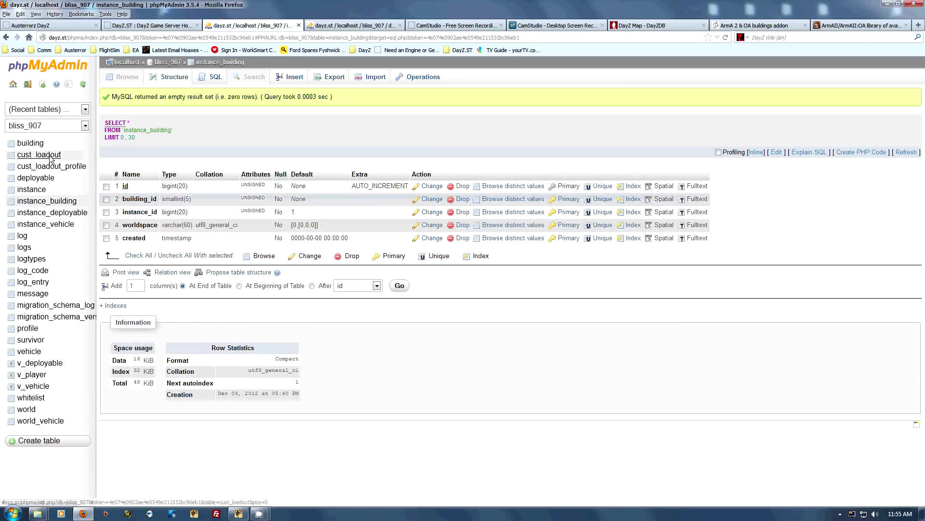
click(30, 143)
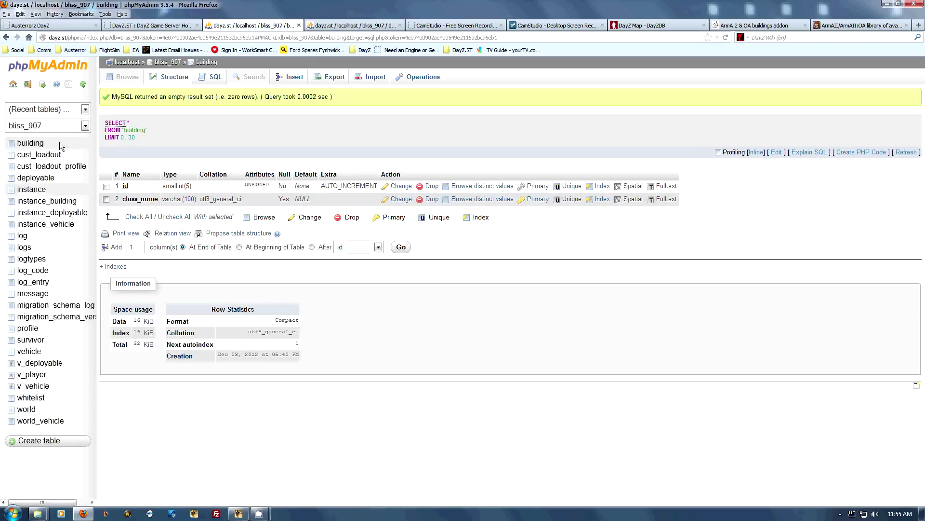
click(49, 202)
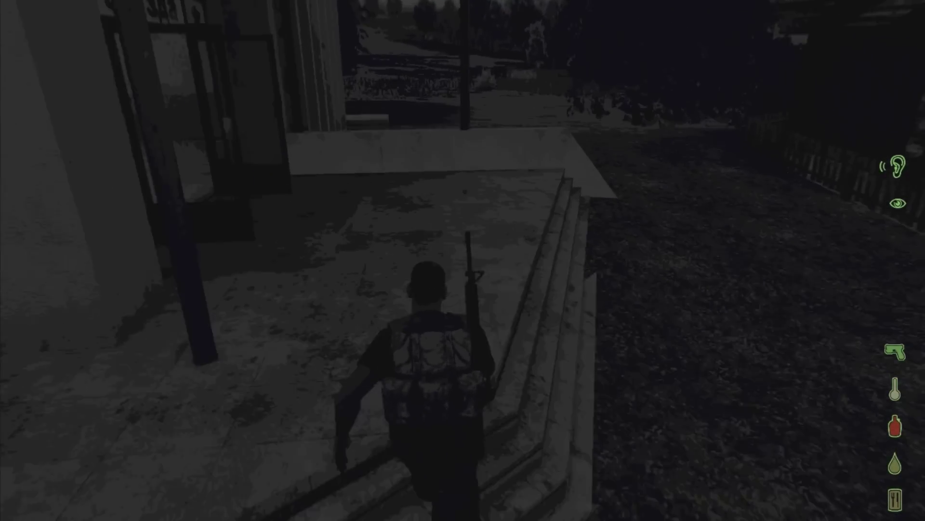
key(w)
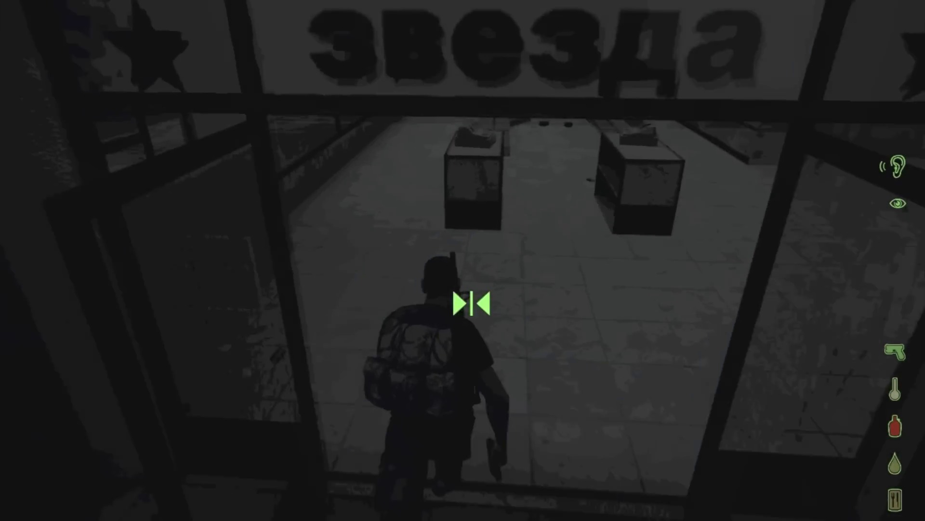
key(w)
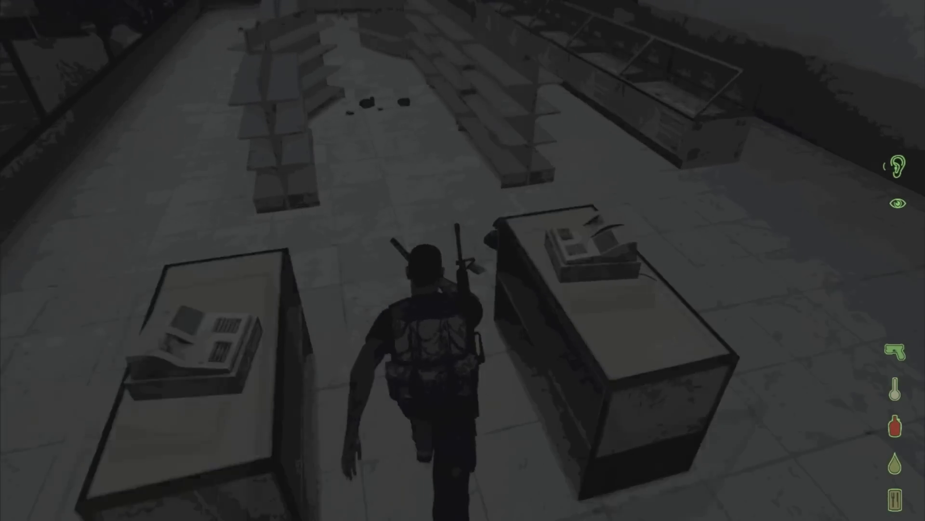
key(w)
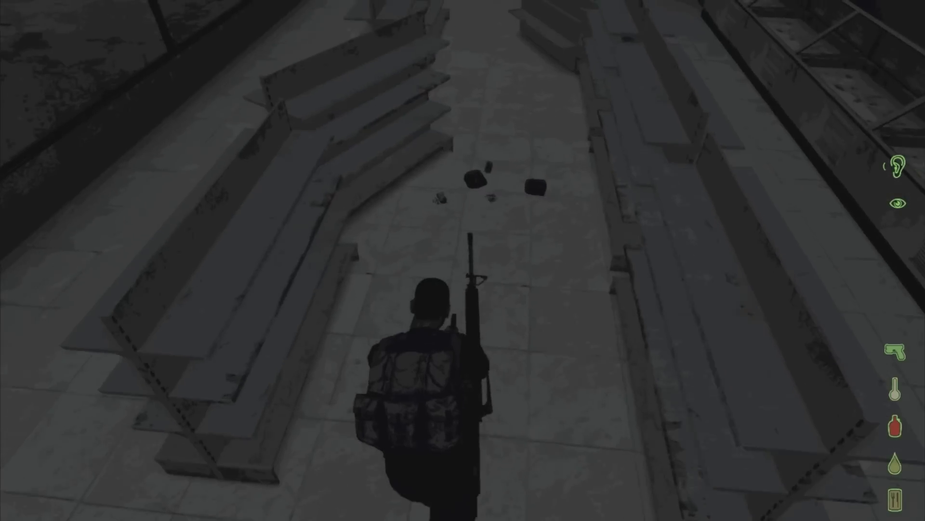
key(w)
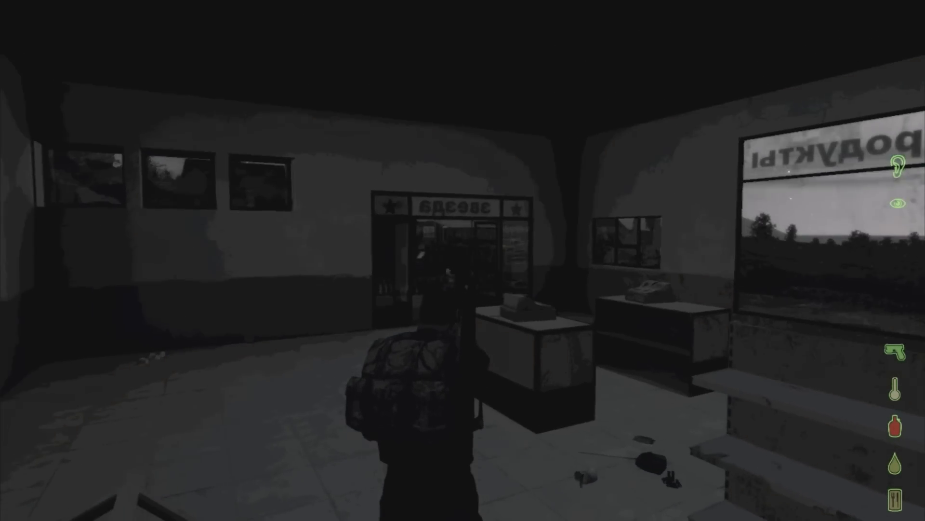
key(w)
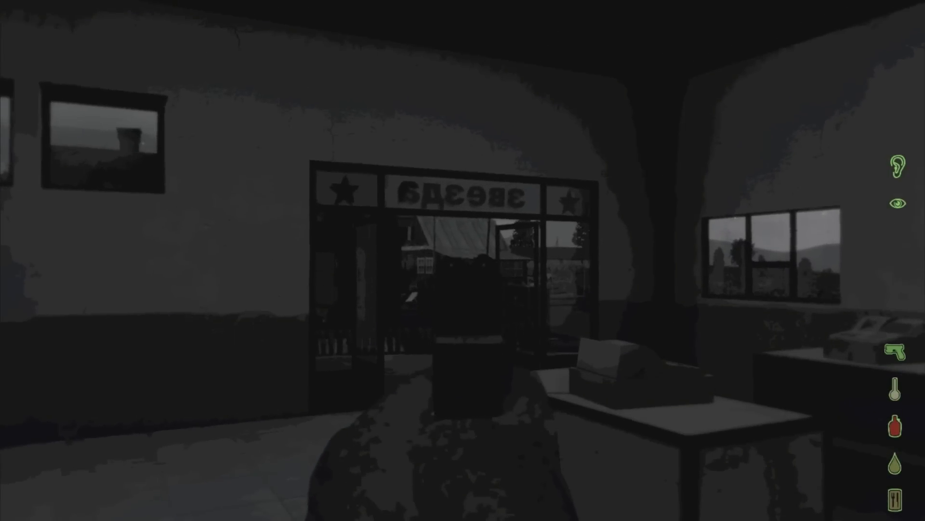